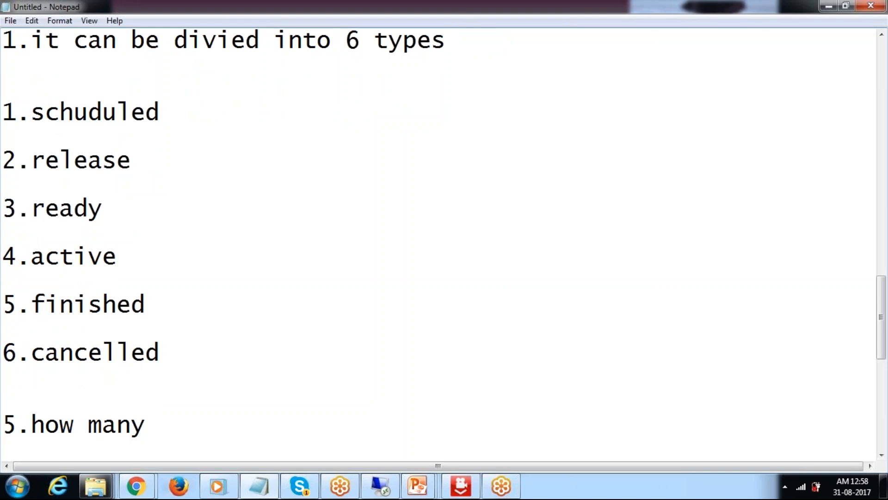
# Step: Complete note 5 to read 'how many start condition of background job' and start a new line
pyautogui.write('start ')
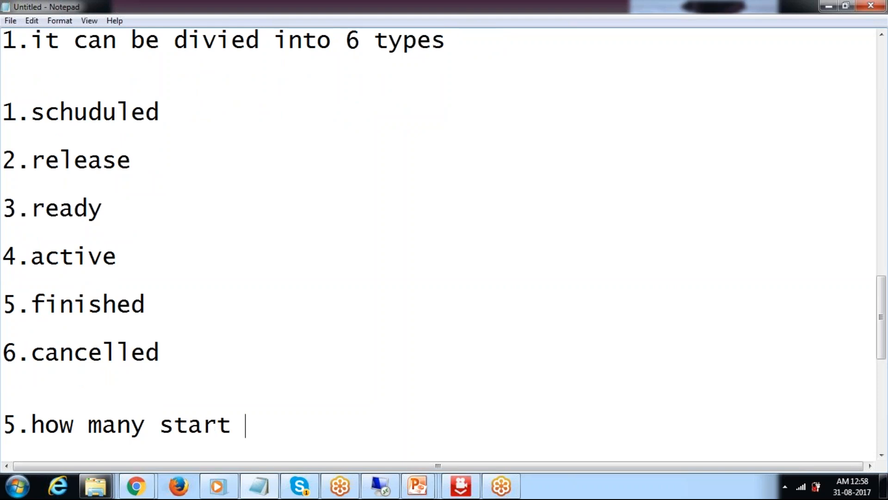
pyautogui.write('condition')
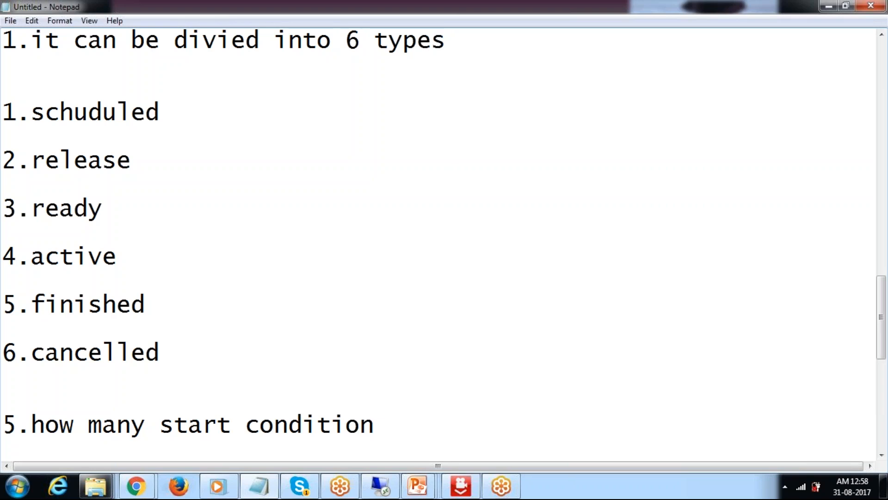
pyautogui.write('b')
pyautogui.press('BackSpace')
pyautogui.write('wiill')
pyautogui.press('BackSpace')
pyautogui.press('BackSpace')
pyautogui.press('BackSpace')
pyautogui.write('ll be b')
pyautogui.press('BackSpace')
pyautogui.press('BackSpace')
pyautogui.press('BackSpace')
pyautogui.press('BackSpace')
pyautogui.press('BackSpace')
pyautogui.press('BackSpace')
pyautogui.press('BackSpace')
pyautogui.press('BackSpace')
pyautogui.press('BackSpace')
pyautogui.write('of background job')
pyautogui.press('Return')
pyautogui.press('Return')
pyautogui.press('Return')
# Step: Write the answer's opening line '1.it can be divieded into 6 types'
pyautogui.write('1')
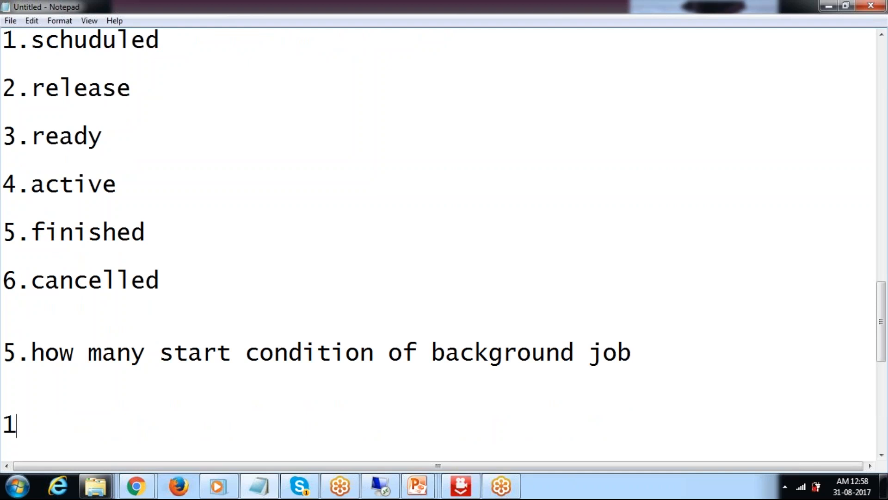
pyautogui.write('.it can be dive')
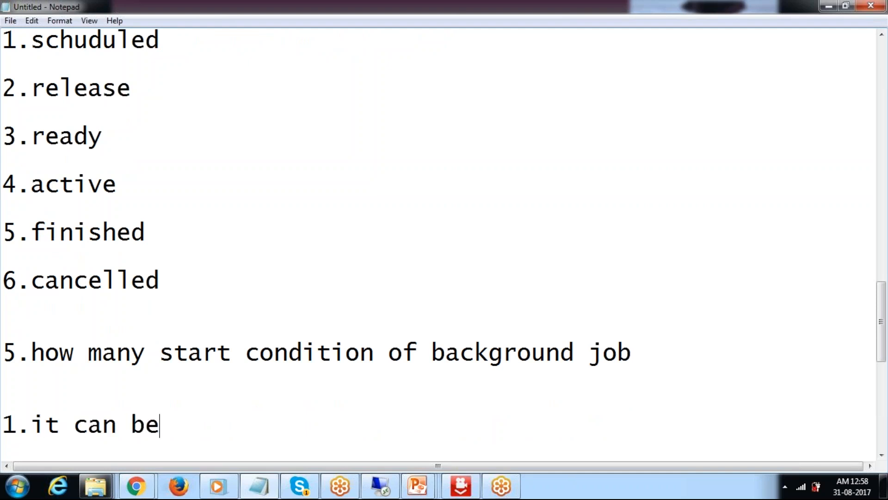
pyautogui.press('BackSpace')
pyautogui.write('ieded into 6 types')
pyautogui.press('Return')
pyautogui.press('Return')
pyautogui.press('Return')
# Step: List the first three start conditions: immediate, Date/time, at operation mode
pyautogui.write('1.')
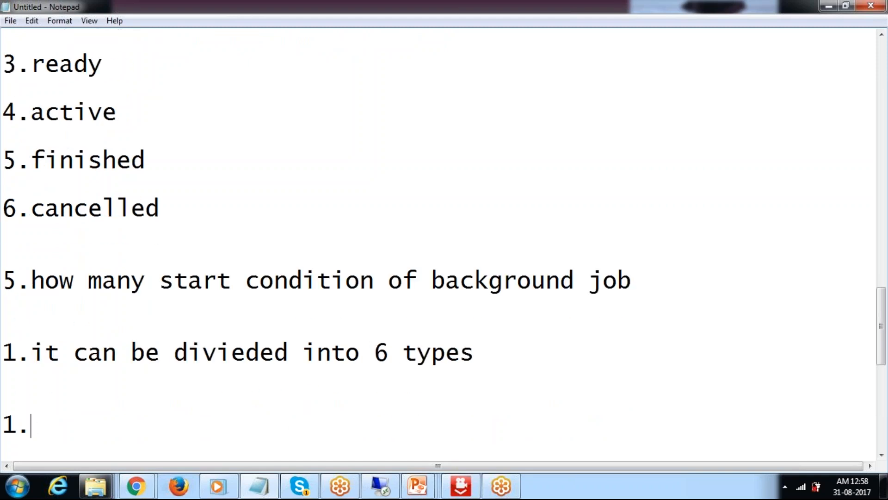
pyautogui.write('immediae')
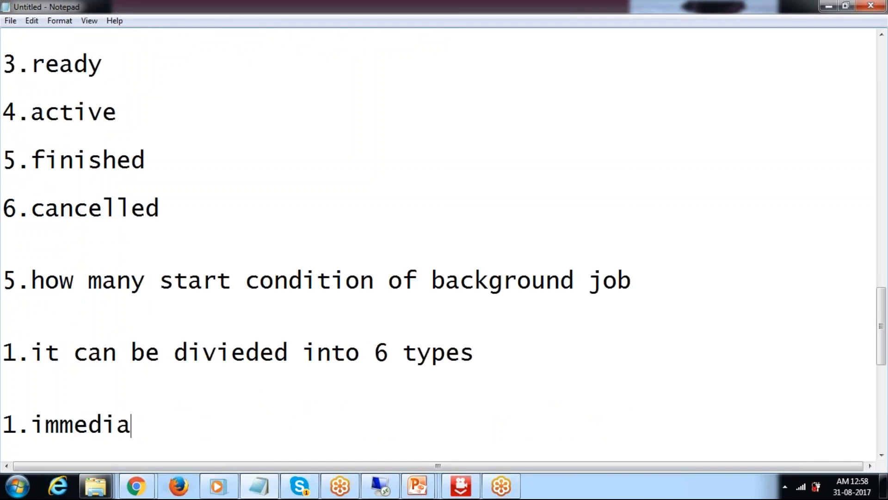
pyautogui.press('BackSpace')
pyautogui.write('te')
pyautogui.press('Return')
pyautogui.press('Return')
pyautogui.write('2')
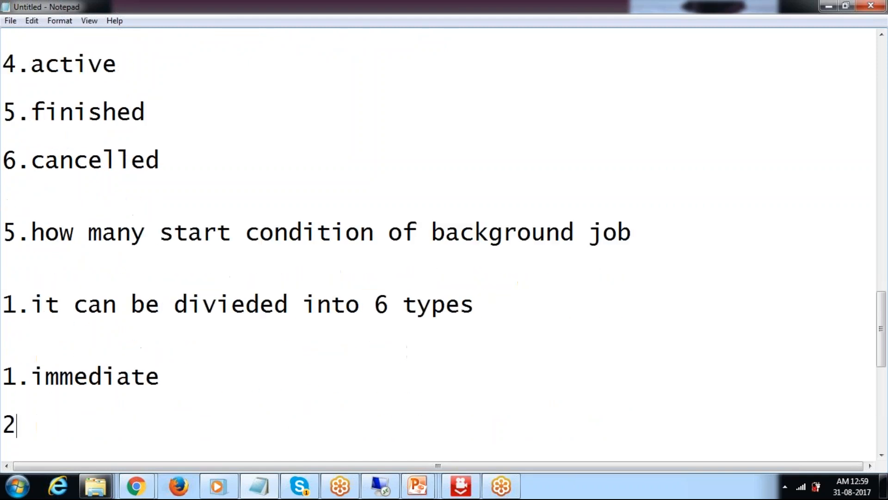
pyautogui.write('.Dat')
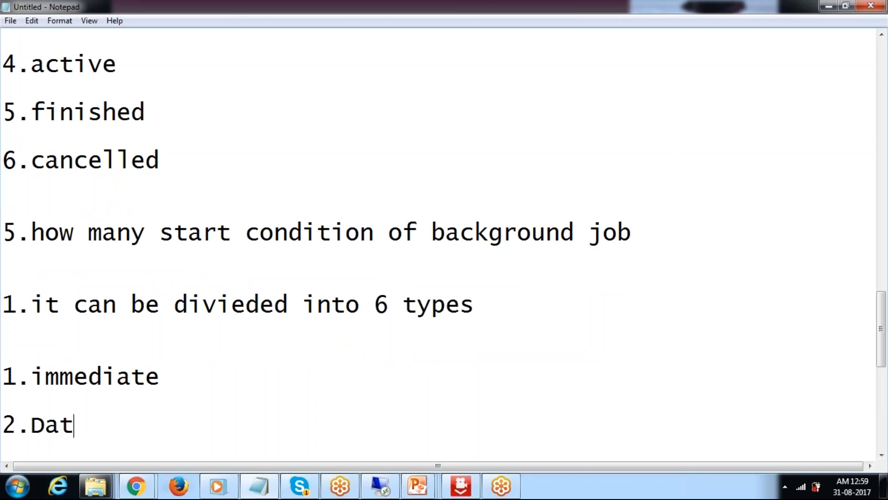
pyautogui.write('e/time')
pyautogui.press('Return')
pyautogui.press('Return')
pyautogui.write('3.')
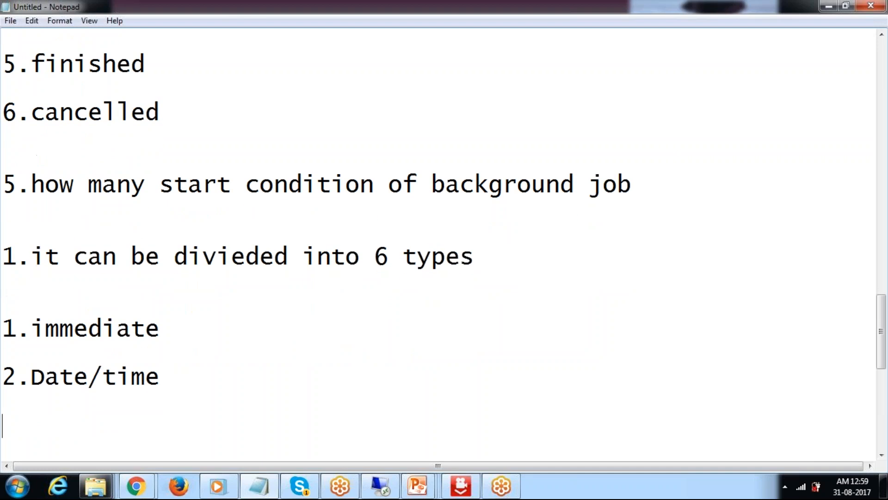
pyautogui.write('at')
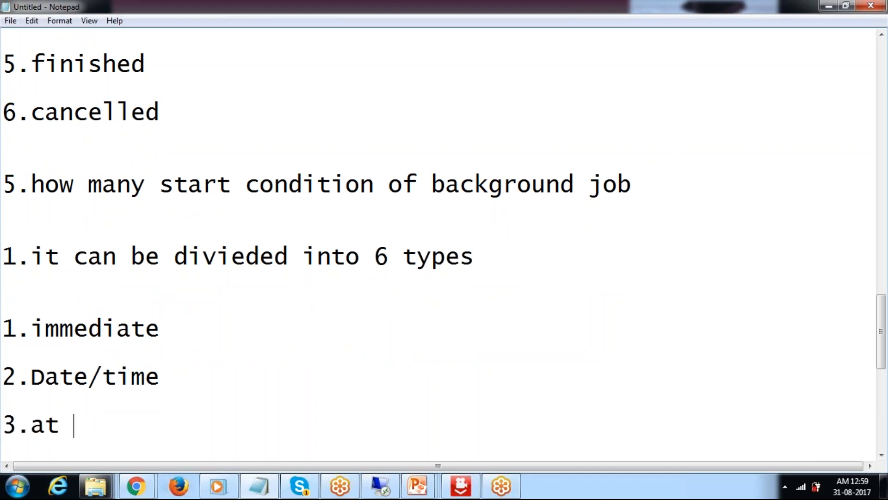
pyautogui.press('BackSpace')
pyautogui.press('BackSpace')
pyautogui.write('at')
pyautogui.press('BackSpace')
pyautogui.press('BackSpace')
pyautogui.write('t eve')
pyautogui.press('BackSpace')
pyautogui.press('BackSpace')
pyautogui.press('BackSpace')
pyautogui.press('BackSpace')
pyautogui.press('BackSpace')
pyautogui.press('BackSpace')
pyautogui.write('at oper')
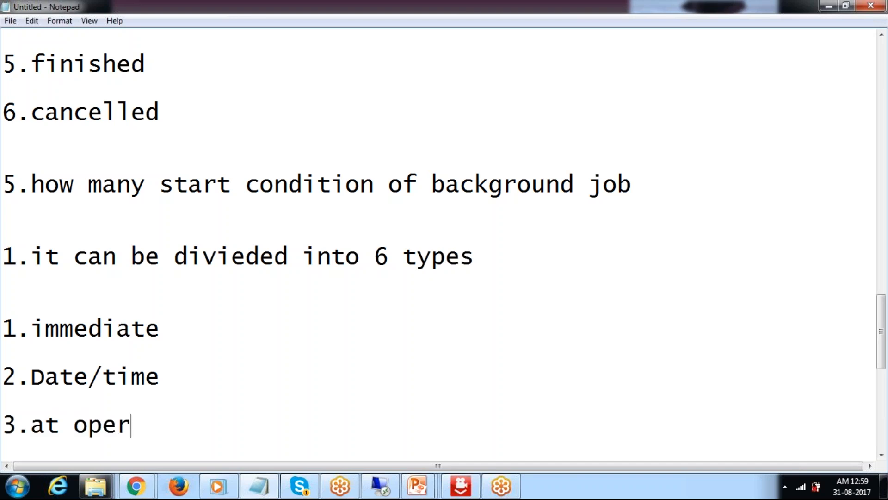
pyautogui.write('ation mode')
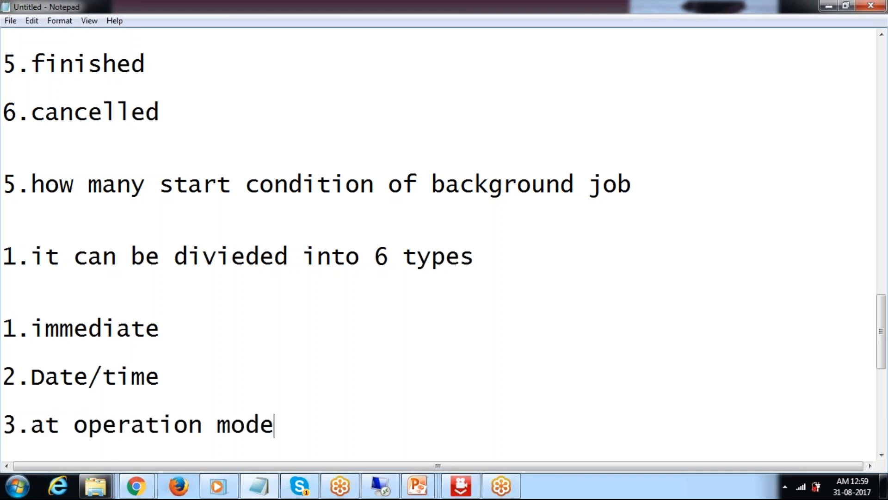
pyautogui.press('Return')
# Step: List the remaining start conditions: at factory calender, after job, after events
pyautogui.write('4.a')
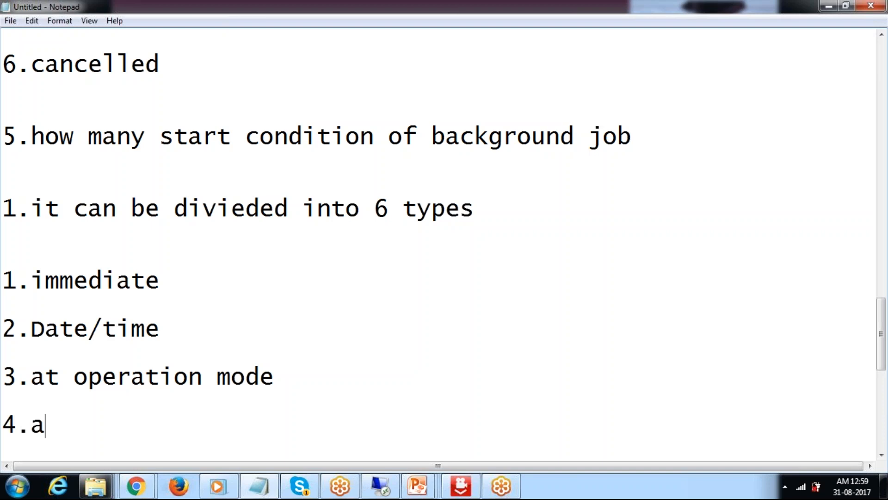
pyautogui.write('t factpr')
pyautogui.press('BackSpace')
pyautogui.press('BackSpace')
pyautogui.write('ory ')
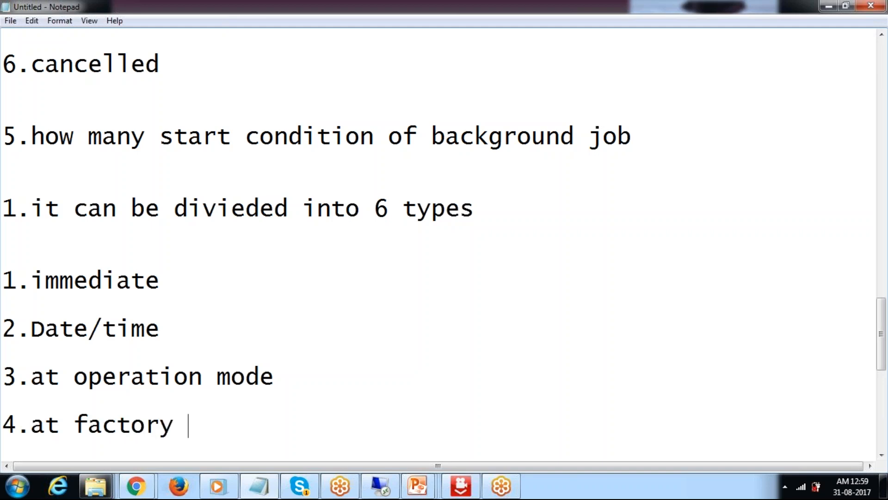
pyautogui.write('calender')
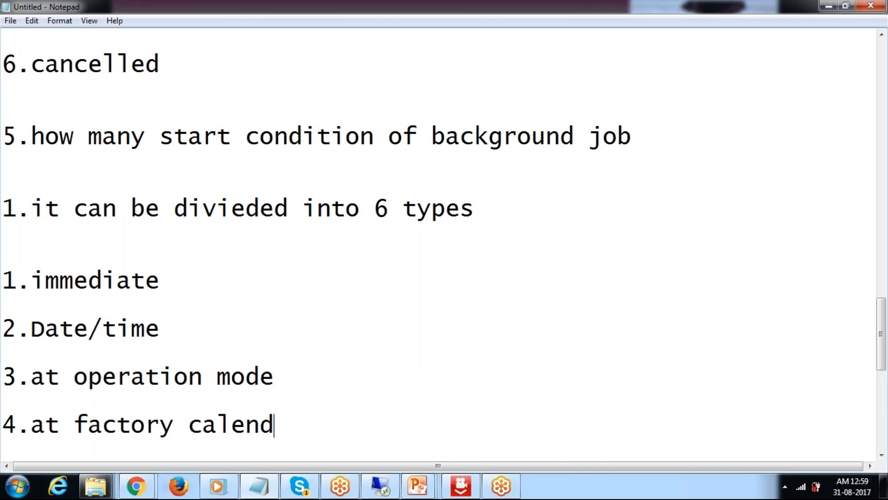
pyautogui.press('Return')
pyautogui.press('Return')
pyautogui.write('5.at')
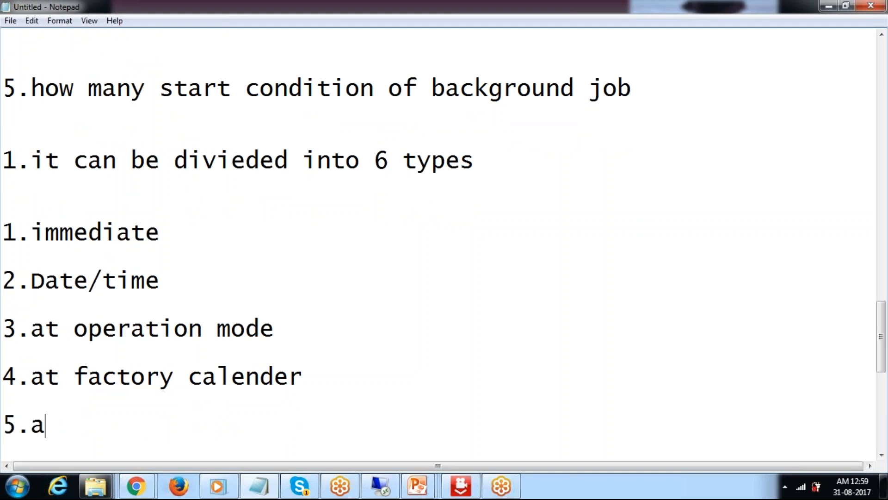
pyautogui.press('BackSpace')
pyautogui.press('BackSpace')
pyautogui.write('fter')
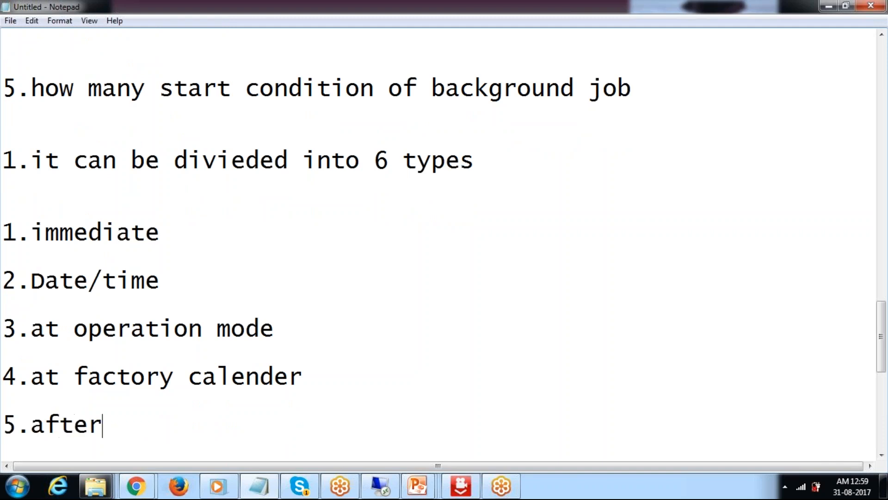
pyautogui.write(' job')
pyautogui.press('Return')
pyautogui.press('Return')
pyautogui.write('5')
pyautogui.press('BackSpace')
pyautogui.write('6.aft')
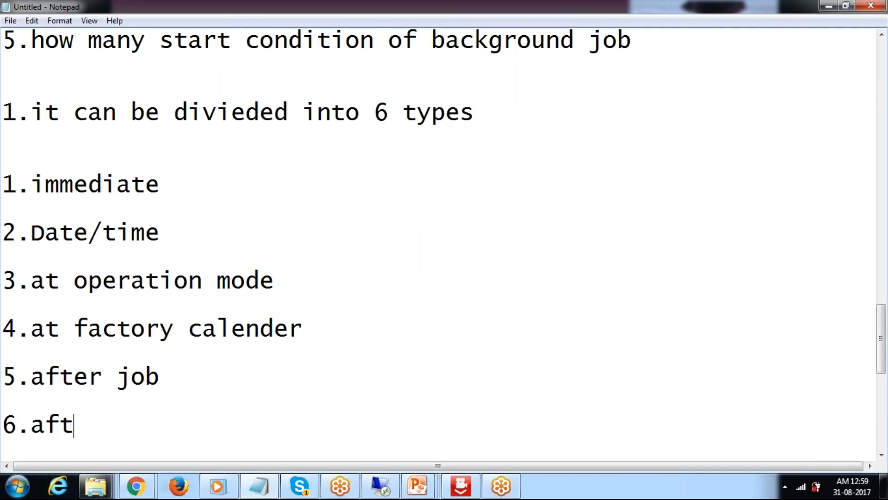
pyautogui.write('er even')
pyautogui.press('BackSpace')
pyautogui.write('ents')
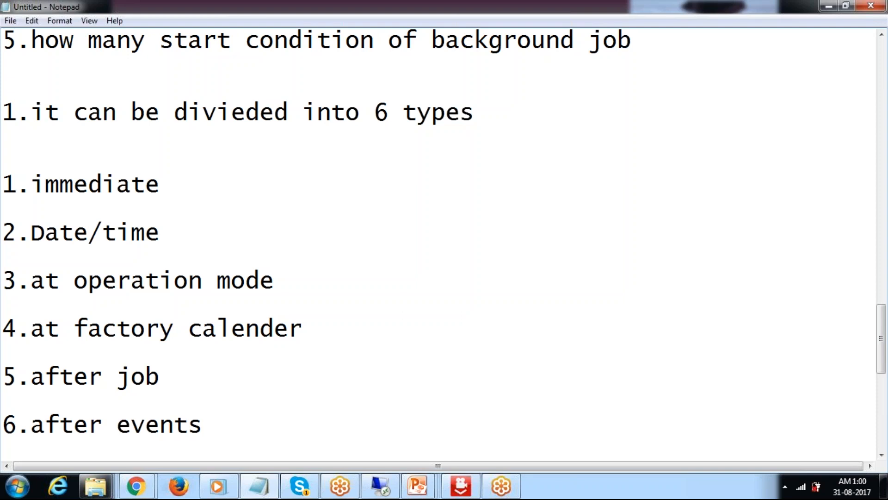
pyautogui.press('Return')
pyautogui.press('Return')
pyautogui.press('Return')
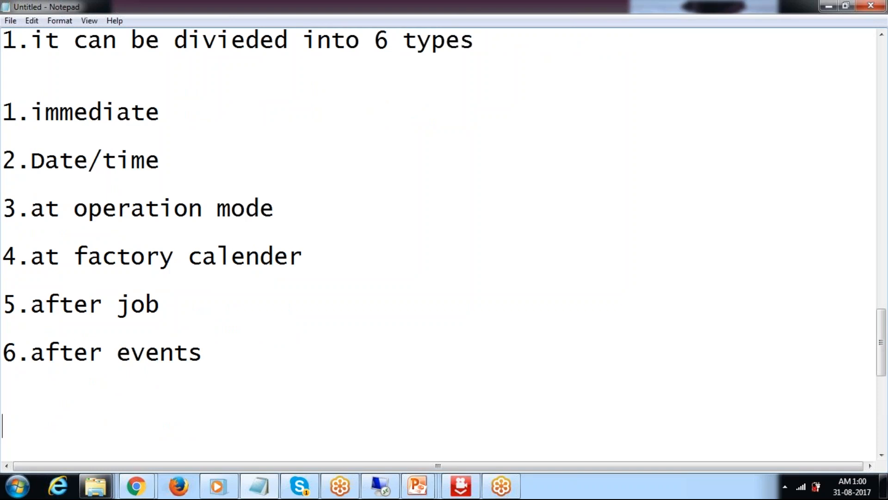
# Step: Write note 6: 'what is max idle time for background workprocess is 60 sec'
pyautogui.write('6.wt')
pyautogui.press('BackSpace')
pyautogui.press('BackSpace')
pyautogui.write('what is max ide')
pyautogui.press('BackSpace')
pyautogui.write('le time')
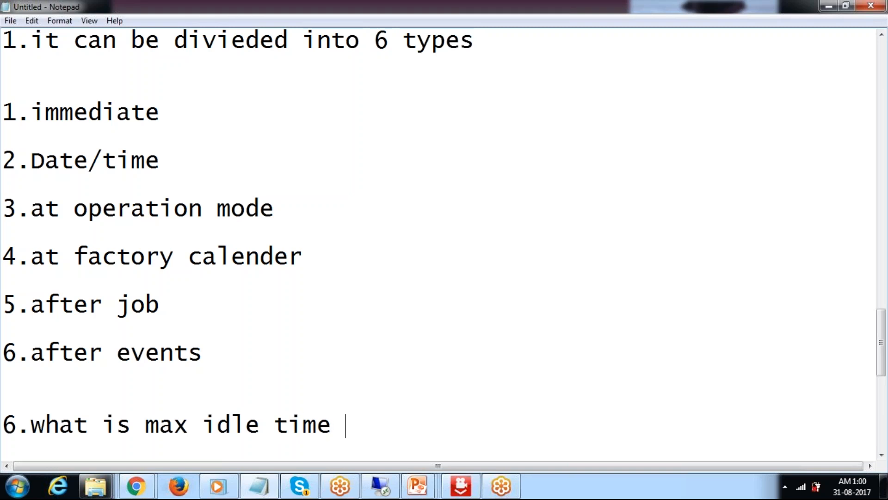
pyautogui.write(' for ba')
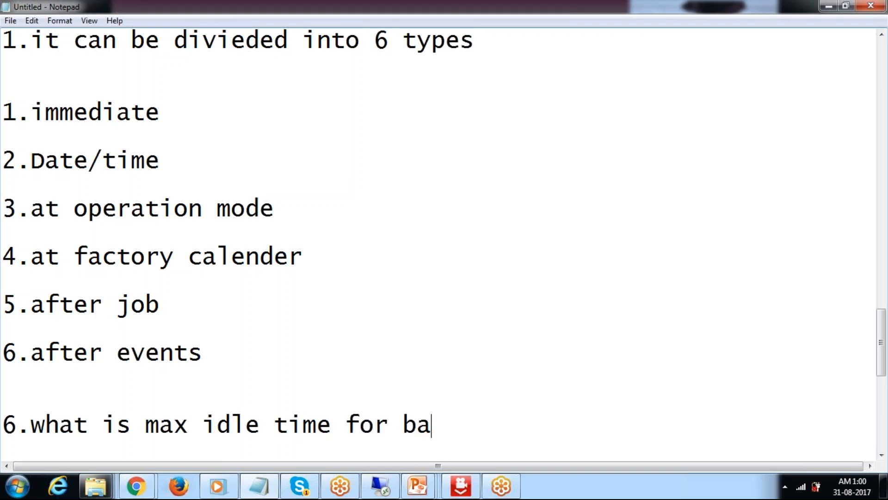
pyautogui.write('ck')
pyautogui.write('hr')
pyautogui.press('BackSpace')
pyautogui.press('BackSpace')
pyautogui.write('ground is ')
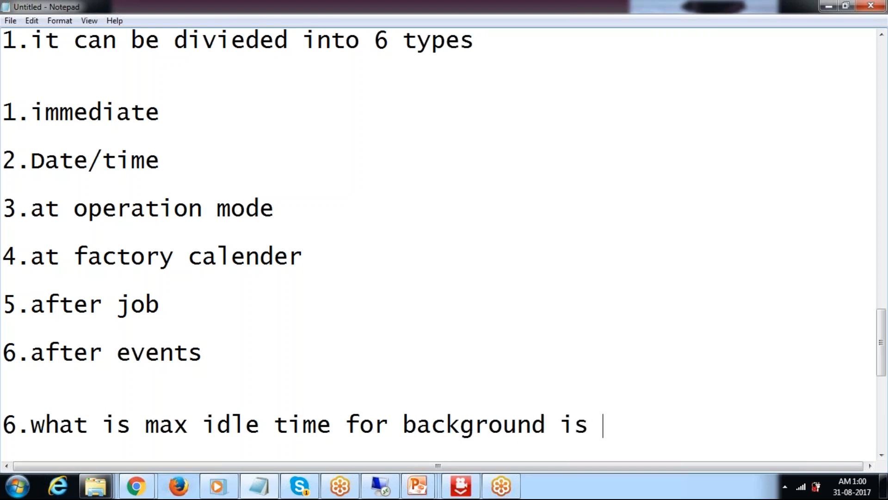
pyautogui.write('60 sec')
pyautogui.hotkey('ctrl', 'Left')
pyautogui.hotkey('ctrl', 'Left')
pyautogui.hotkey('ctrl', 'Left')
pyautogui.press('Left')
pyautogui.write('wokr')
pyautogui.press('BackSpace')
pyautogui.press('BackSpace')
pyautogui.write('rkprocess')
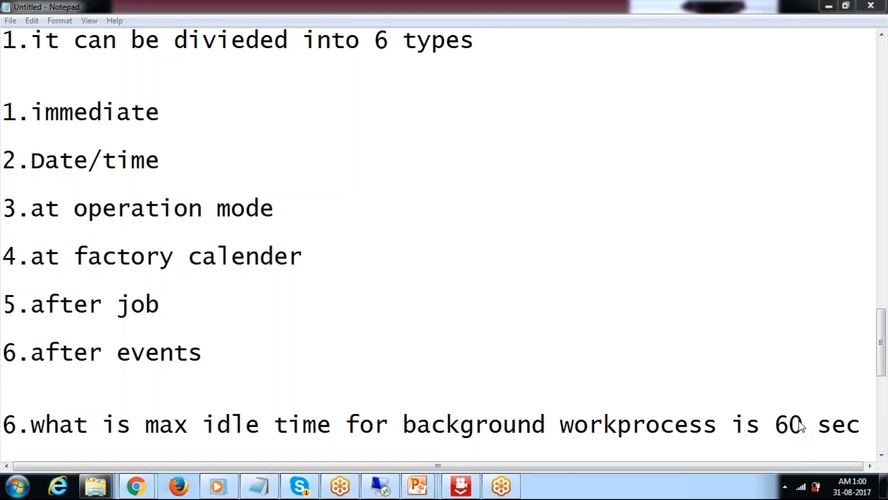
pyautogui.scroll(-1, 886, 274)
# Step: Add the parameter line 'rdisp/btc_time=60sec' below the idle-time question
pyautogui.press('End')
pyautogui.press('Return')
pyautogui.press('Return')
pyautogui.write('rid')
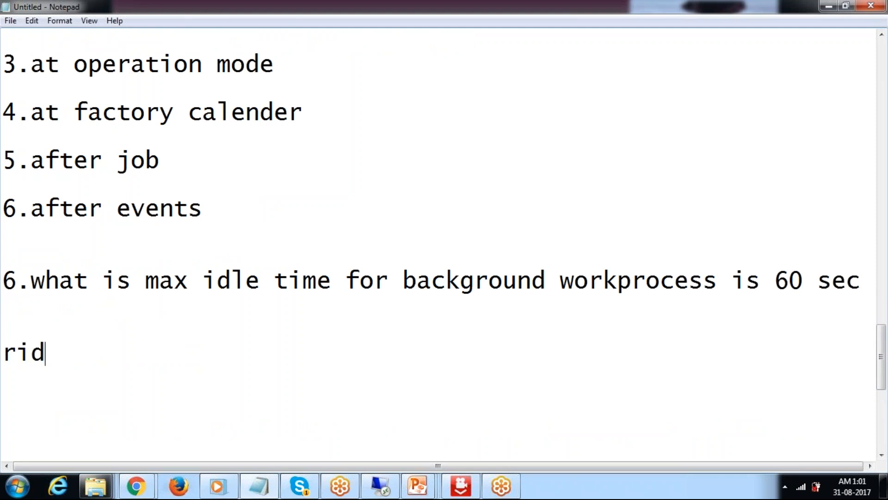
pyautogui.press('BackSpace')
pyautogui.press('BackSpace')
pyautogui.write('dis[')
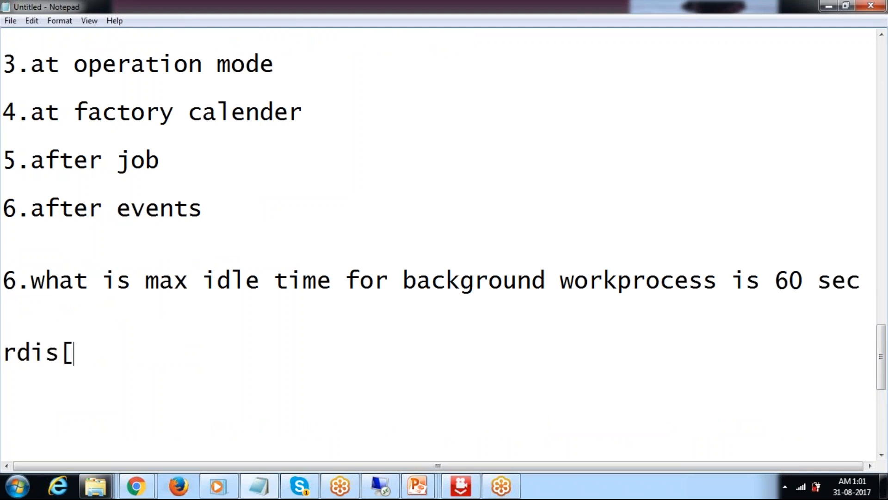
pyautogui.press('BackSpace')
pyautogui.write('p/wp')
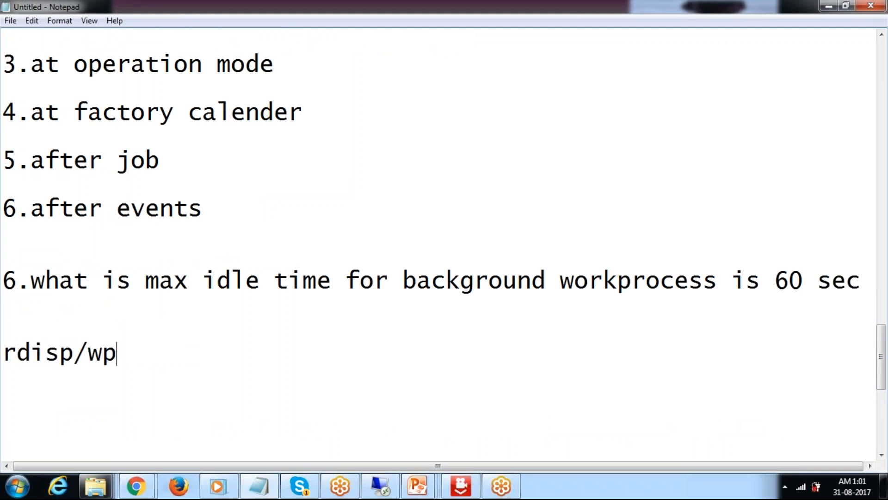
pyautogui.write('_')
pyautogui.press('BackSpace')
pyautogui.press('BackSpace')
pyautogui.press('BackSpace')
pyautogui.write('btc_t')
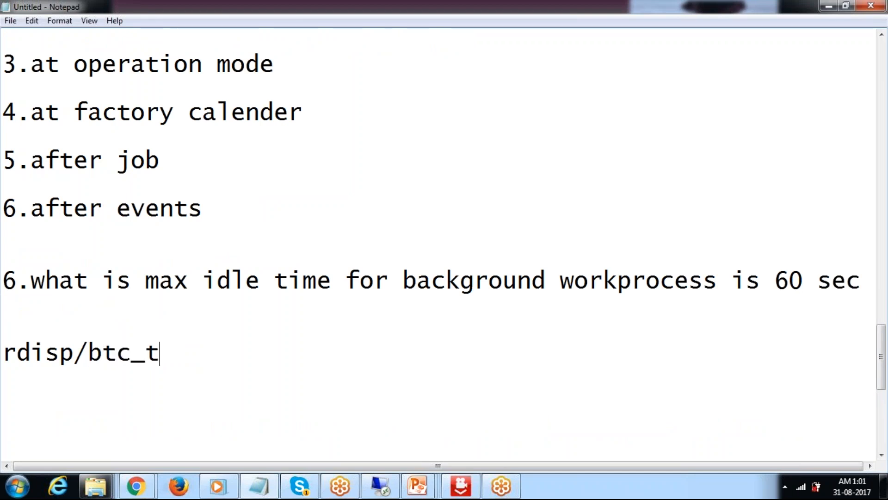
pyautogui.write('ime=6')
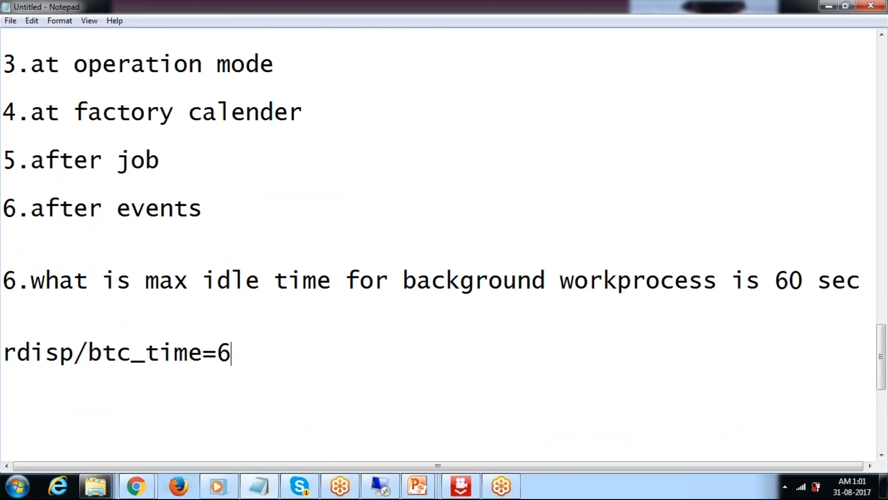
pyautogui.write('0sec')
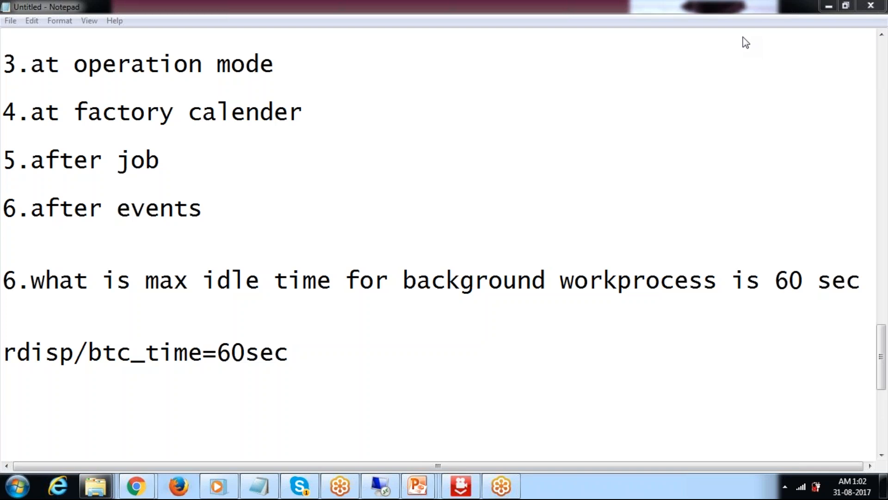
# Step: End the notes with a new line and switch away from Notepad
pyautogui.click(363, 362)
pyautogui.press('Return')
pyautogui.press('Return')
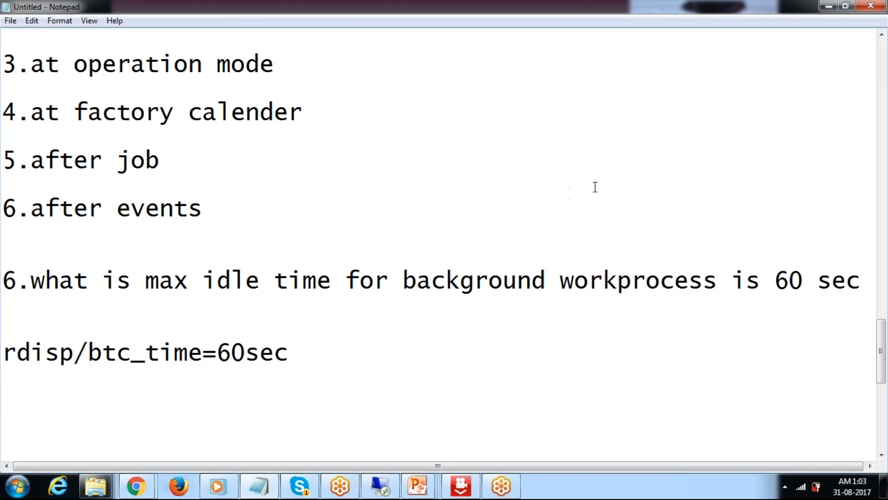
pyautogui.click(665, 167)
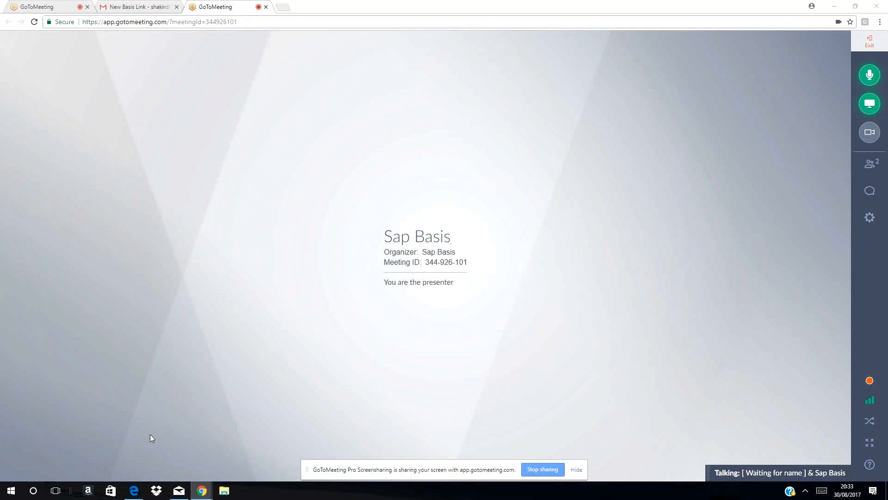
# Step: Launch the Remote Desktop client (mstsc) and connect to the remote server
pyautogui.press('super+r')
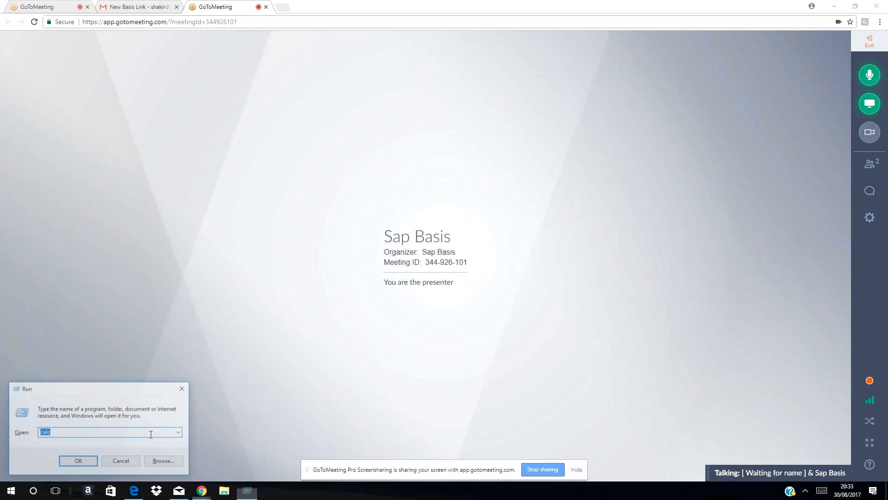
pyautogui.press('Down')
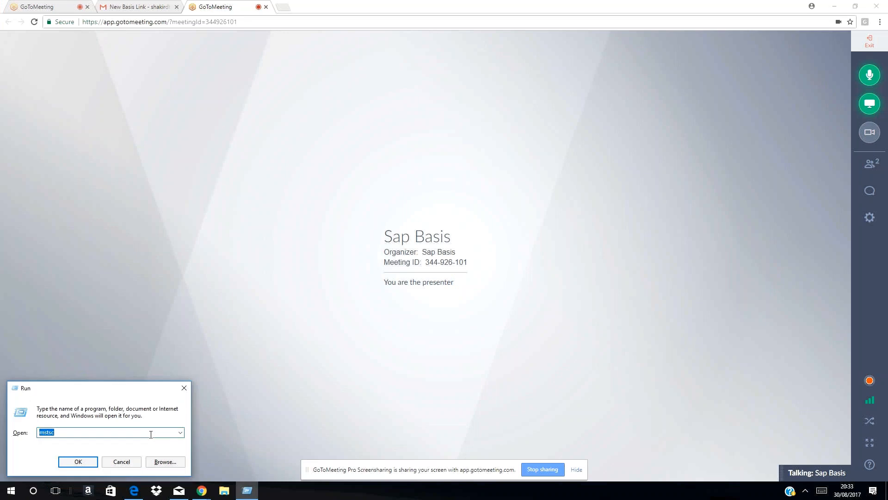
pyautogui.press('Return')
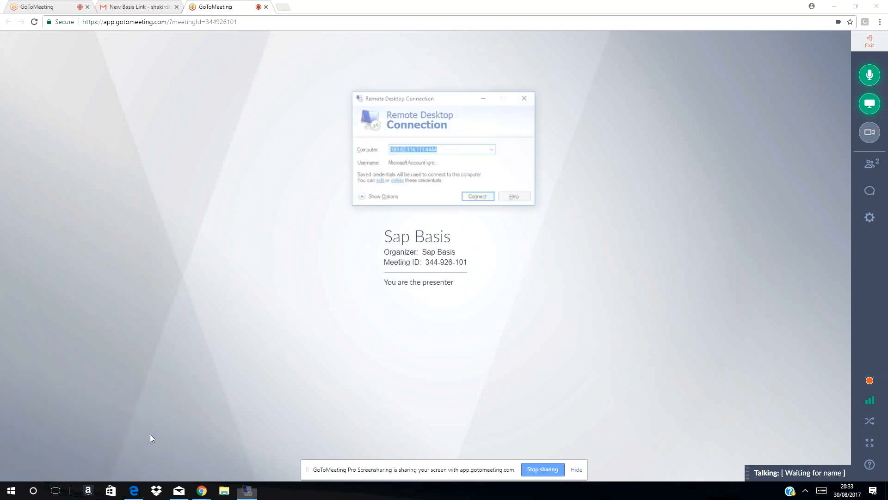
pyautogui.press('Return')
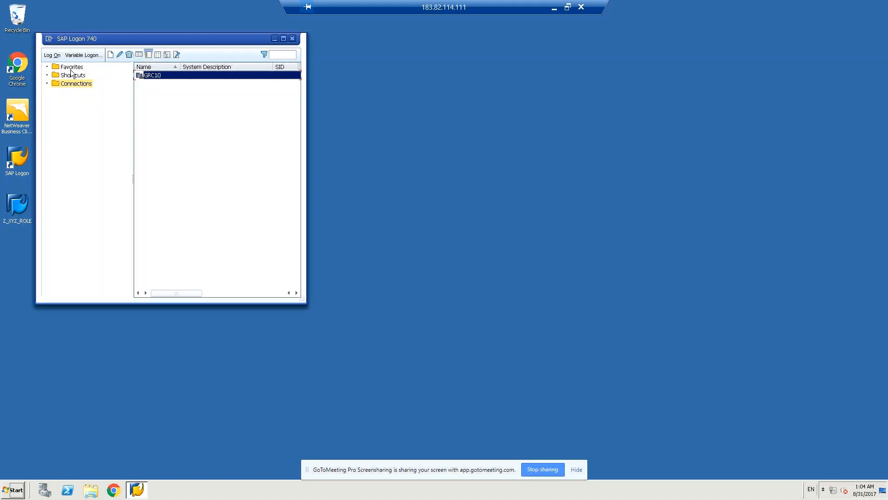
# Step: Log on to GRC10 with the suggested user and password, then run transaction SM36
pyautogui.click(46, 57)
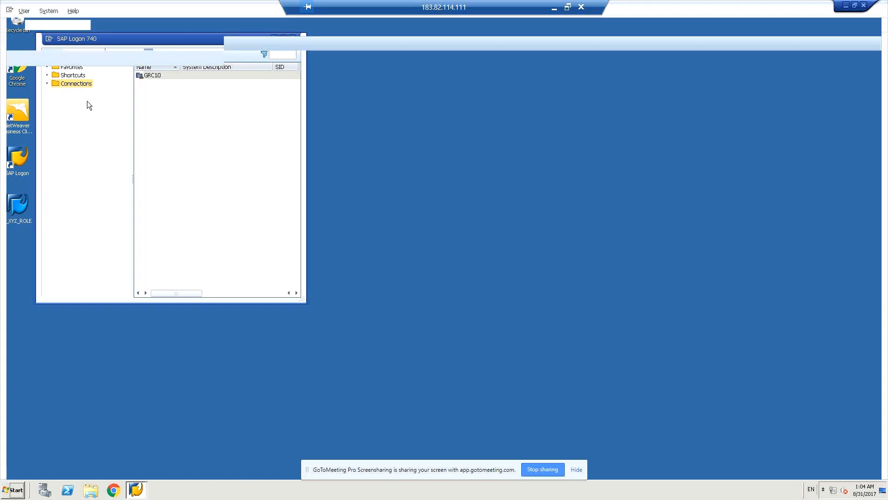
pyautogui.write('gr')
pyautogui.press('Down')
pyautogui.press('Return')
pyautogui.press('Tab')
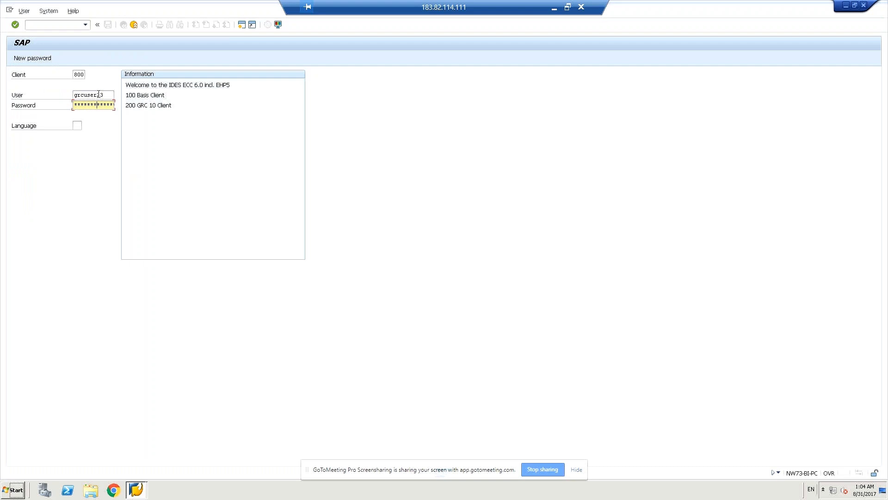
pyautogui.press('Return')
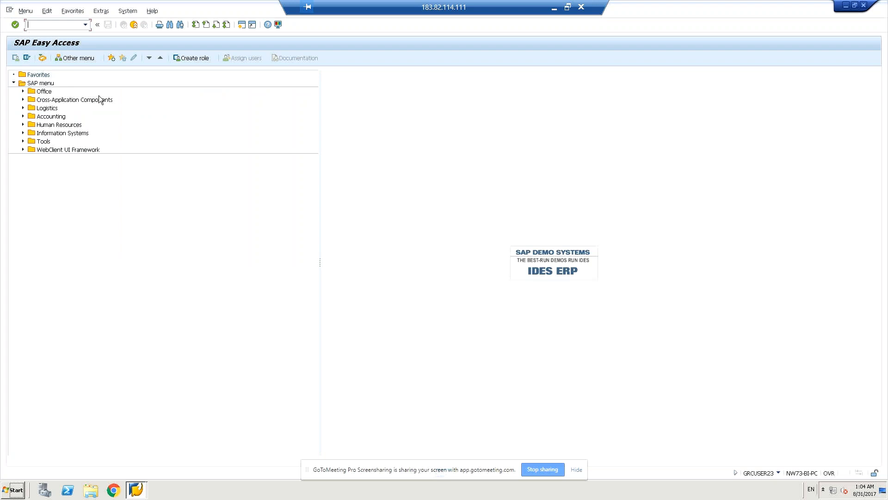
pyautogui.write('sm36')
pyautogui.press('Return')
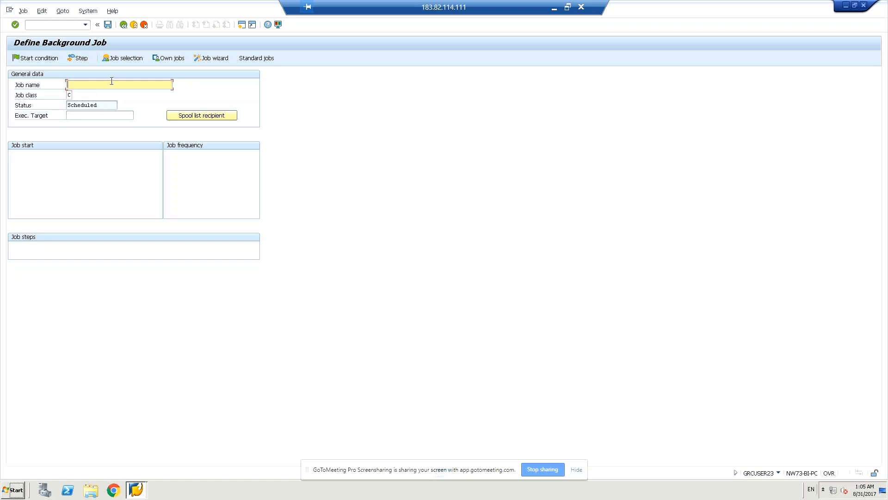
# Step: Enter z_abab_rspol041 in the Job name field, fixing typos along the way
pyautogui.write('z')
pyautogui.write('_')
pyautogui.press('BackSpace')
pyautogui.write('_')
pyautogui.write('abab')
pyautogui.write('_')
pyautogui.write('test')
pyautogui.press('BackSpace')
pyautogui.press('BackSpace')
pyautogui.press('BackSpace')
pyautogui.press('BackSpace')
pyautogui.write('rspol041')
# Step: Choose 'C - Low priority' from the Job class value list and copy it in
pyautogui.click(70, 94)
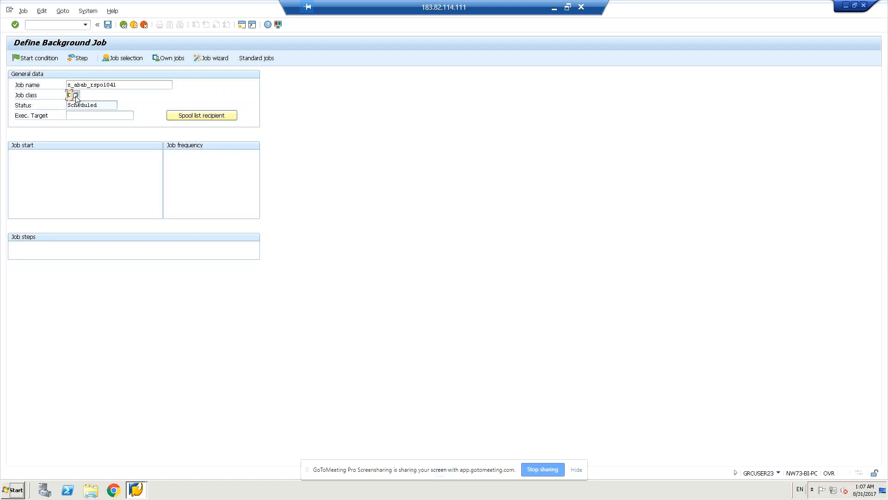
pyautogui.click(76, 95)
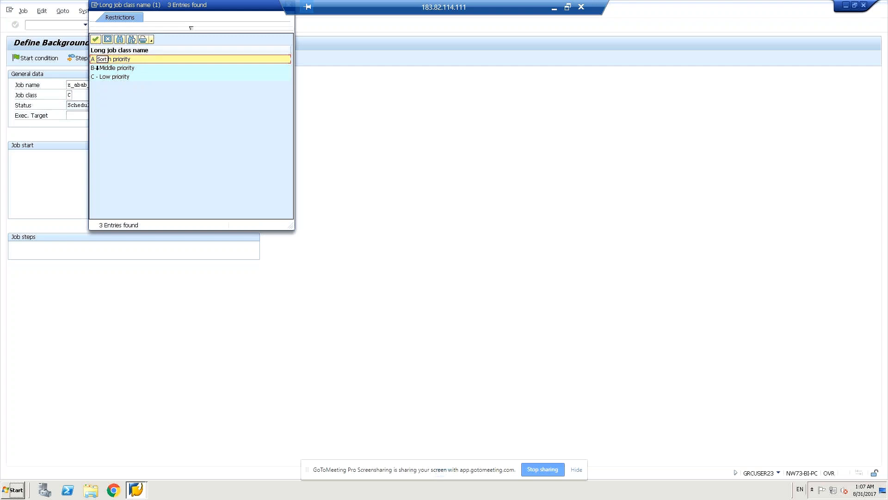
pyautogui.click(100, 77)
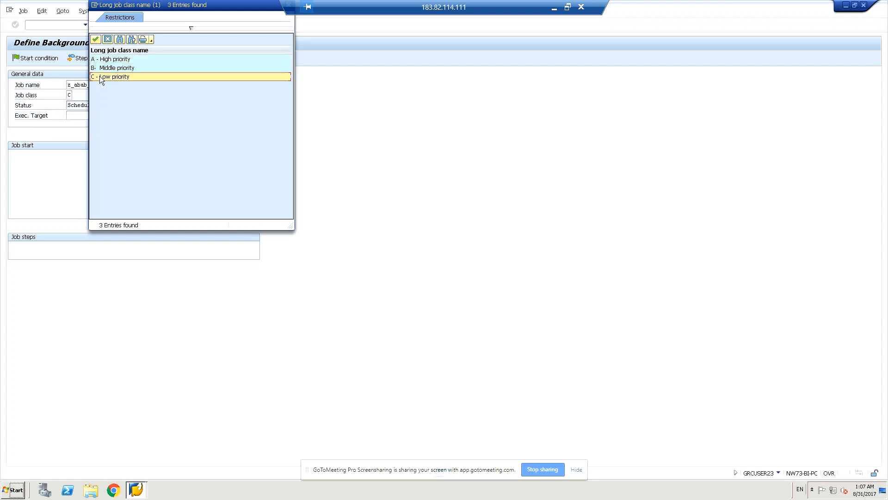
pyautogui.click(95, 40)
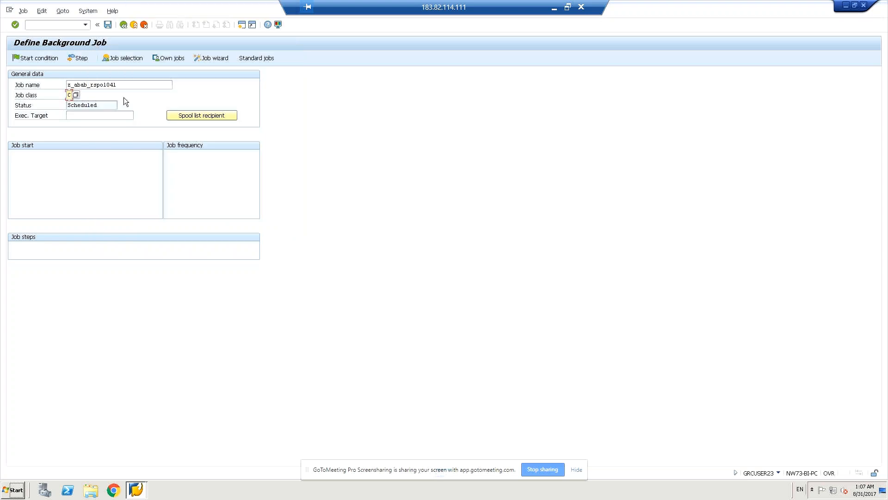
pyautogui.click(113, 106)
# Step: Pick NW73-BI-PC_EC5_00 from the ServerName list for the Exec. Target field
pyautogui.click(95, 117)
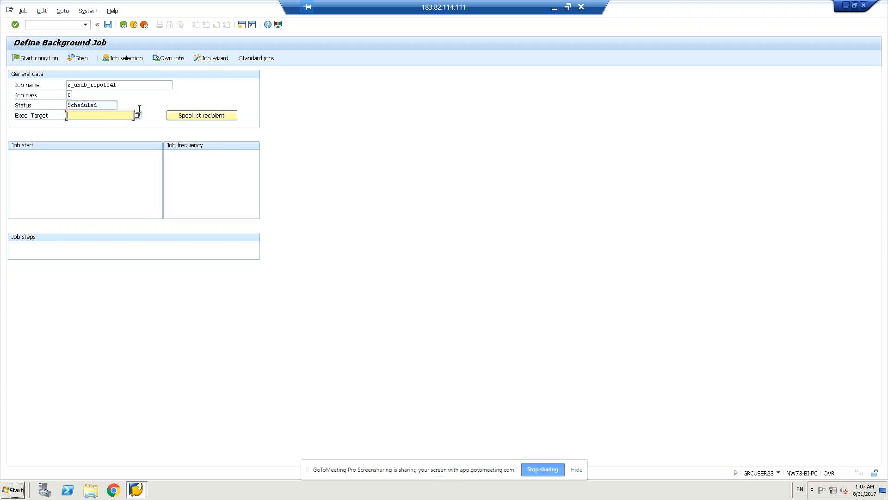
pyautogui.click(109, 103)
pyautogui.click(105, 116)
pyautogui.click(98, 103)
pyautogui.click(108, 115)
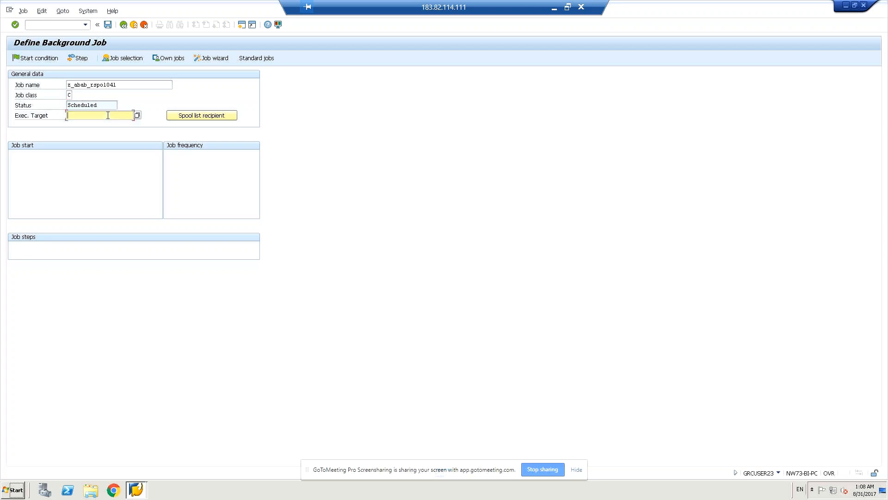
pyautogui.click(138, 115)
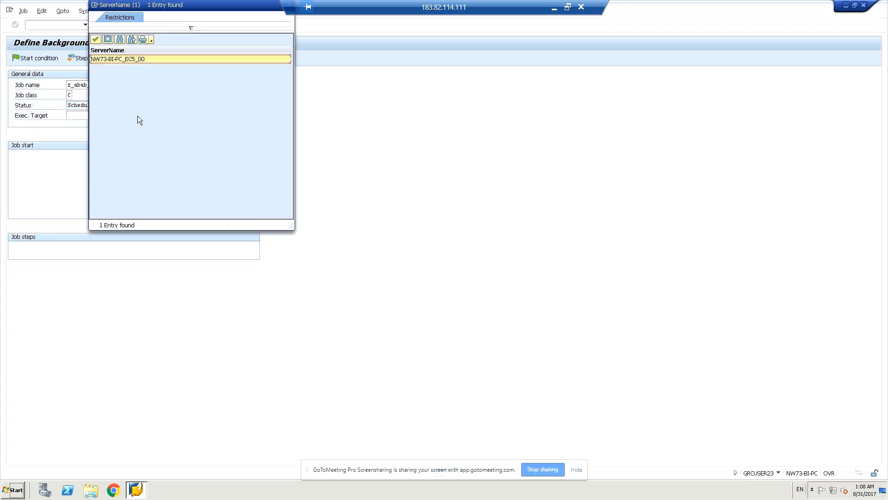
pyautogui.click(113, 59)
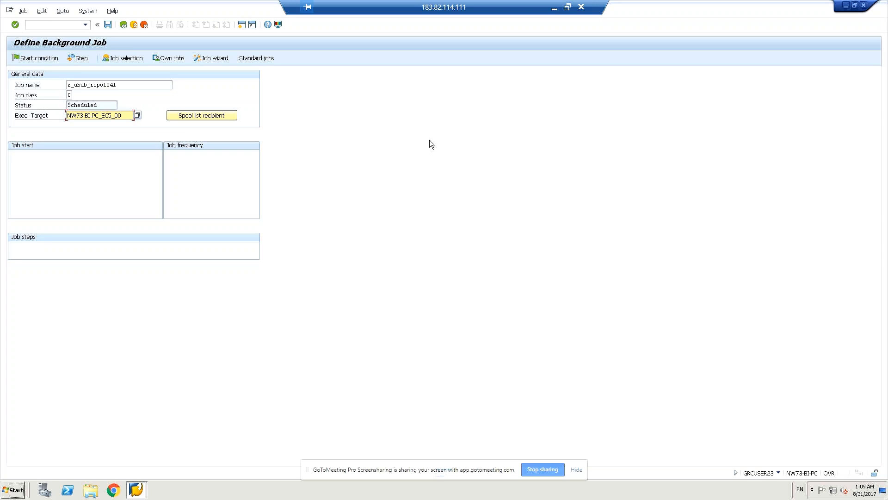
# Step: Save job z_abab_rspol041 from the toolbar, bringing up the Create Step 1 dialog
pyautogui.click(108, 25)
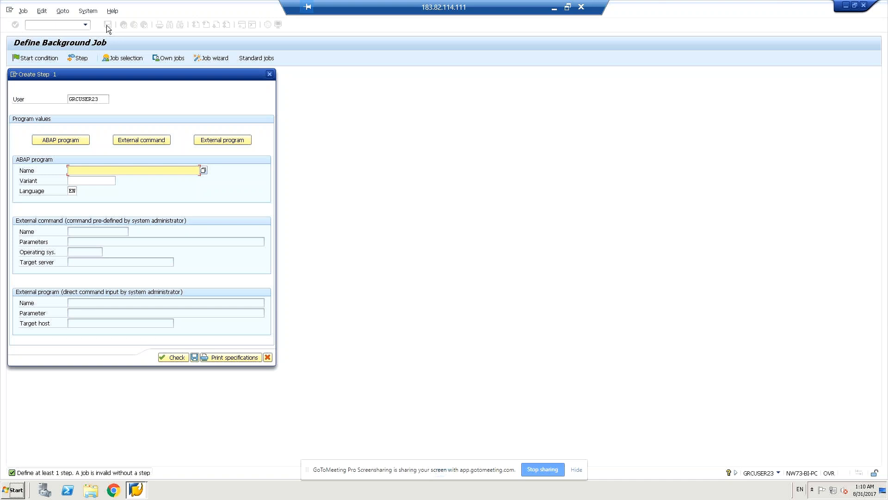
# Step: Enter rspo1041 as step 1's ABAP program name and list its variants
pyautogui.click(203, 170)
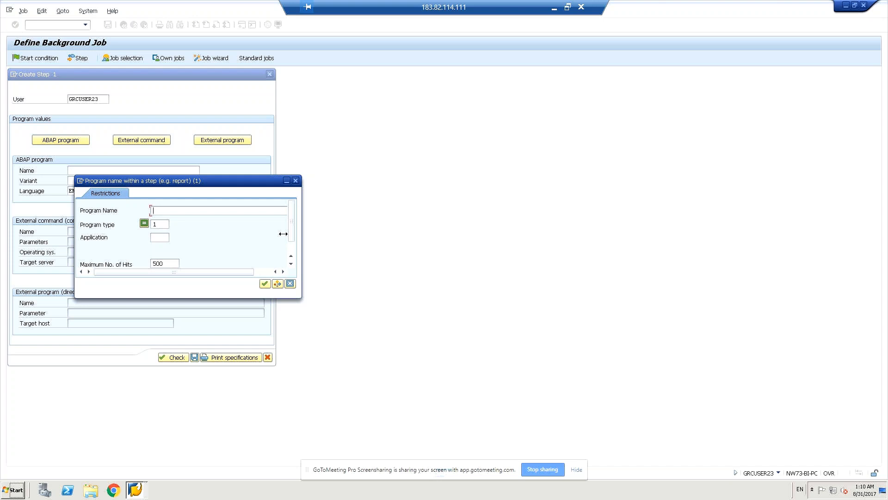
pyautogui.scroll(-1, 293, 219)
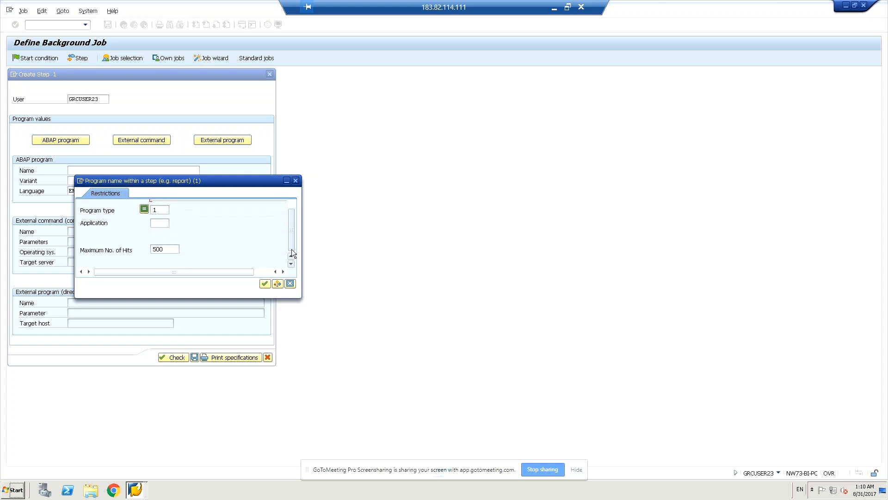
pyautogui.scroll(1, 298, 205)
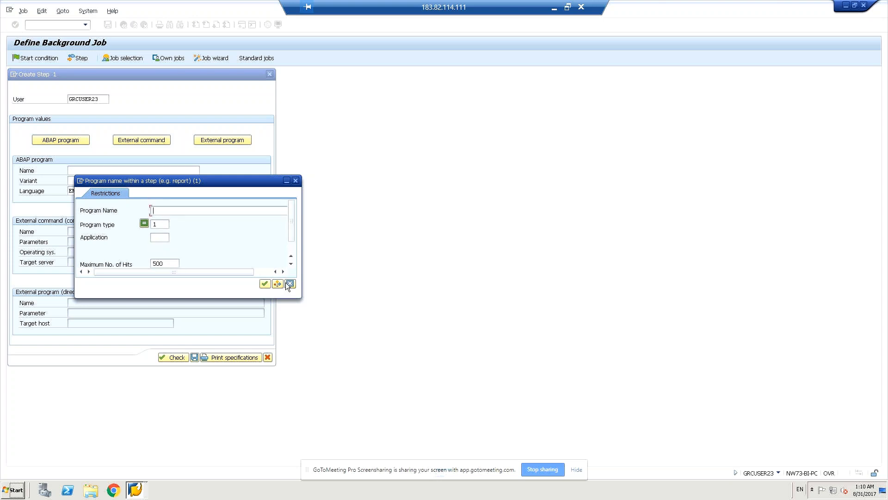
pyautogui.click(287, 283)
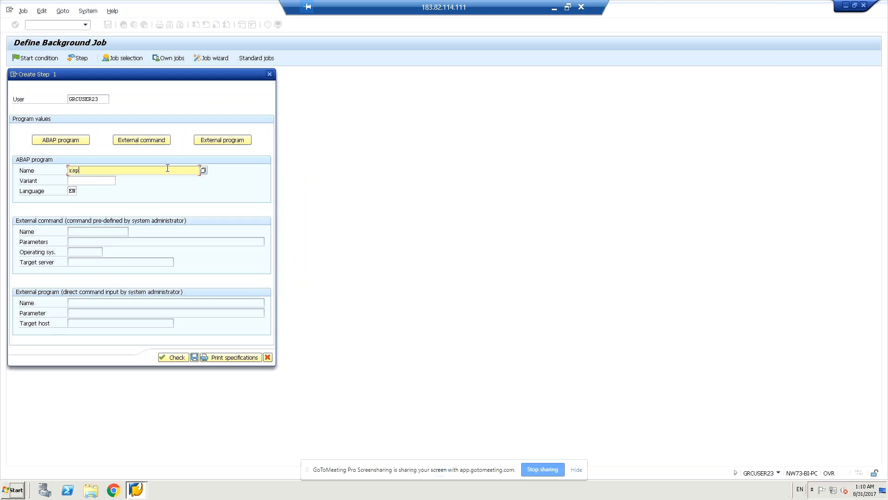
pyautogui.write('o1041')
pyautogui.click(104, 180)
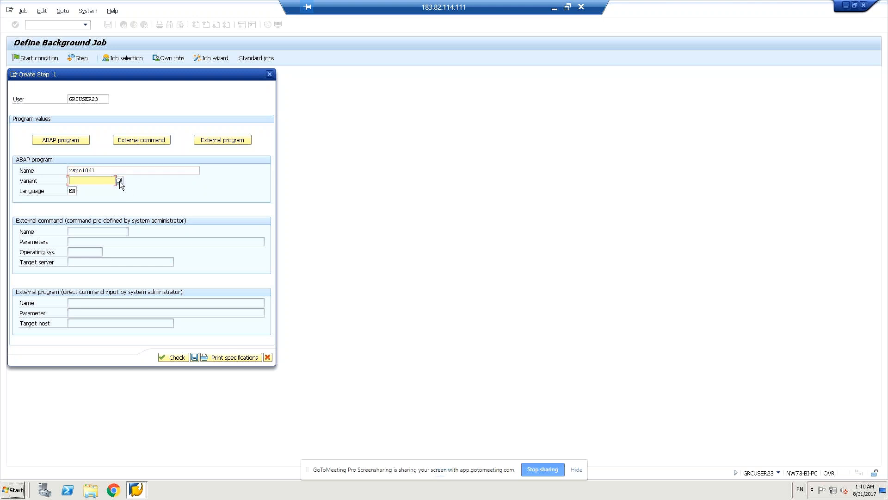
pyautogui.click(120, 181)
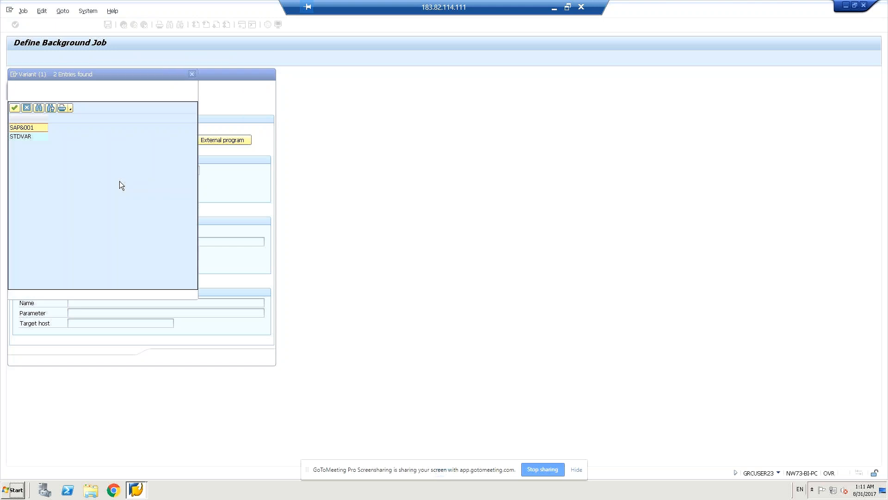
# Step: Choose variant SAP&001 for RSPO1041 and check the step
pyautogui.click(37, 137)
pyautogui.click(36, 131)
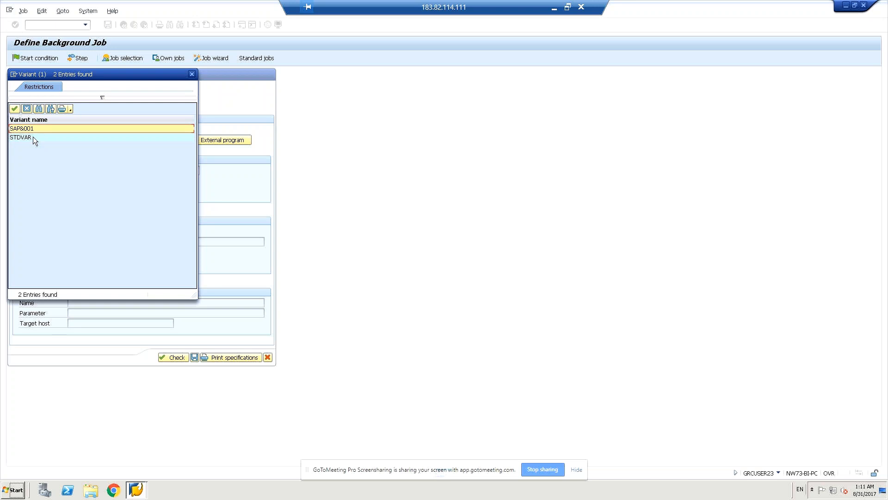
pyautogui.click(14, 108)
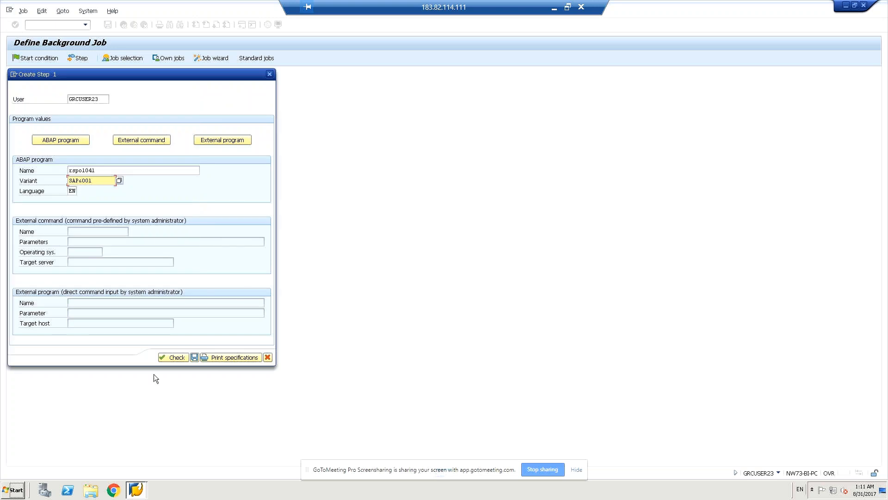
pyautogui.click(174, 357)
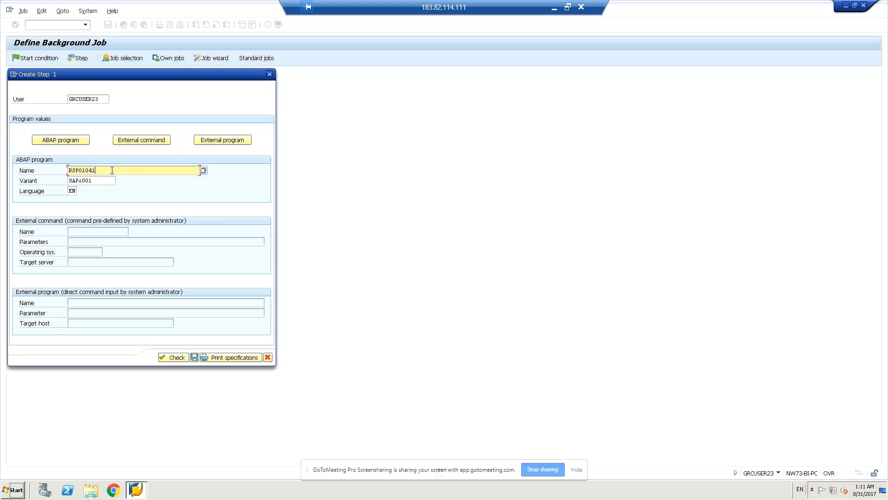
# Step: Change the program name to RSPO1045, check it, and acknowledge the invalid-program error
pyautogui.press('BackSpace')
pyautogui.write('4')
pyautogui.press('BackSpace')
pyautogui.write('5')
pyautogui.click(167, 359)
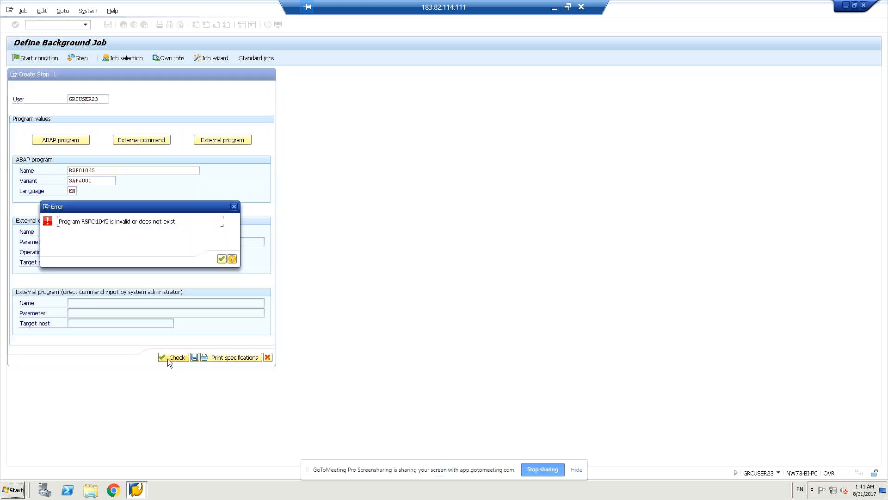
pyautogui.click(221, 260)
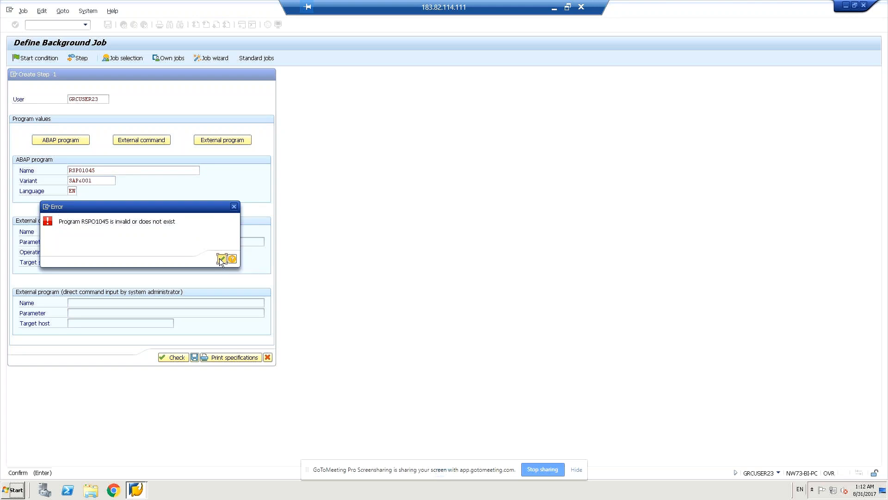
# Step: Try RSPO1040 as the program name, dismiss its error, and begin retyping the name
pyautogui.click(113, 170)
pyautogui.press('BackSpace')
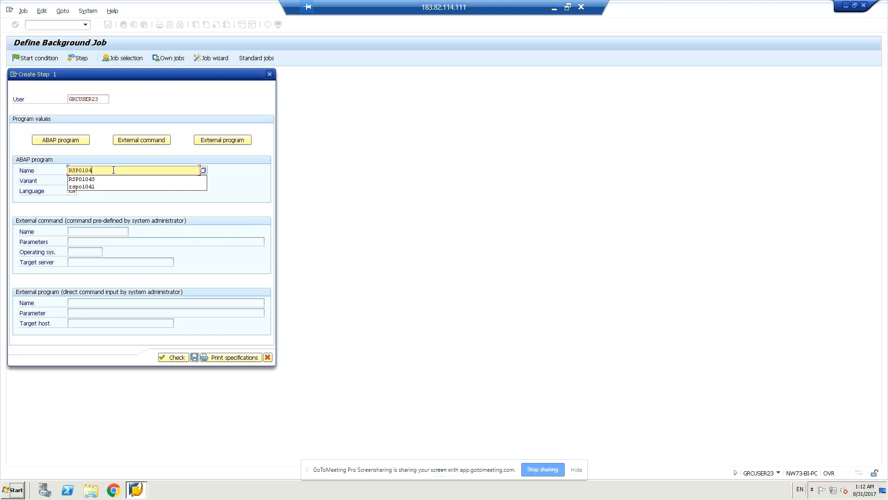
pyautogui.write('0')
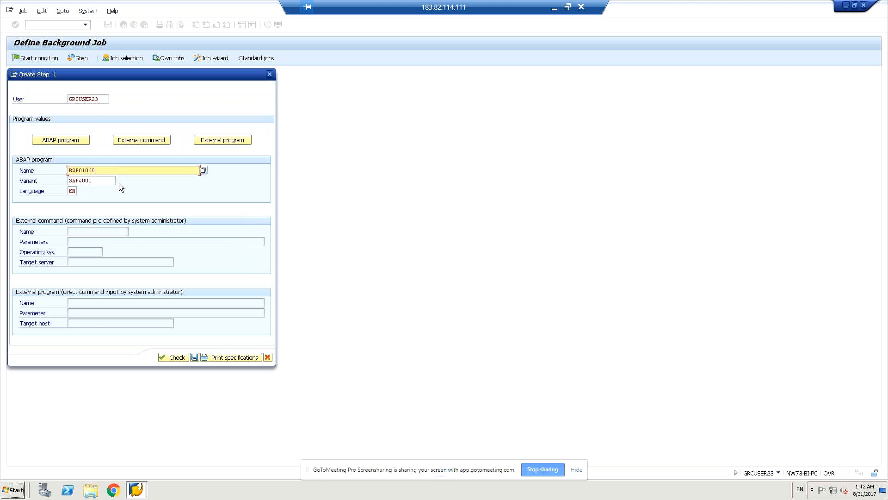
pyautogui.click(176, 358)
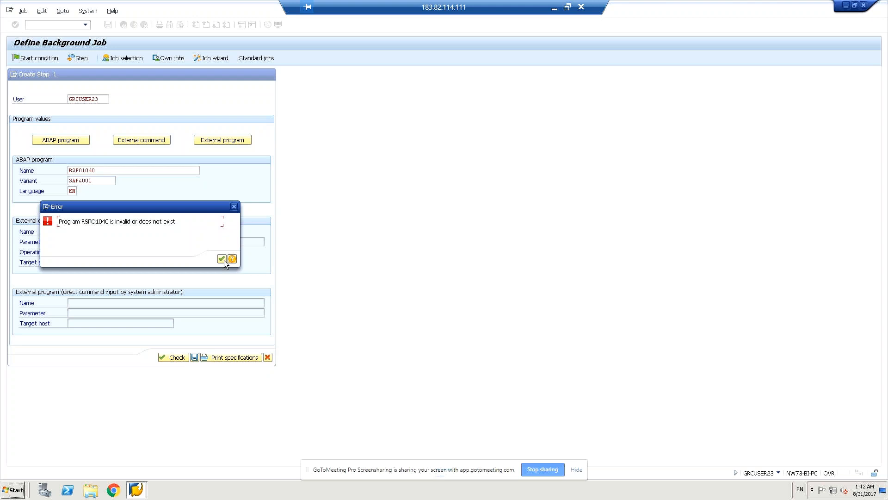
pyautogui.click(223, 260)
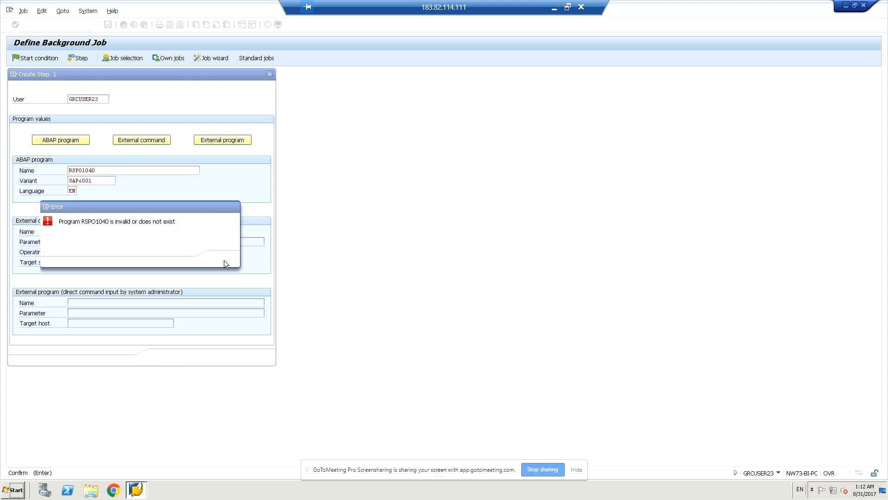
pyautogui.click(122, 171)
pyautogui.press('BackSpace')
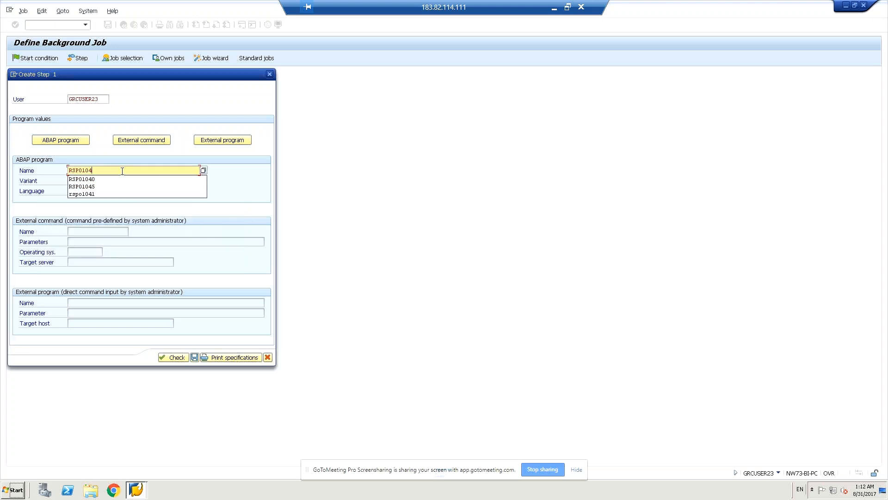
# Step: Restore rspo1041 from input history, check it, and save step 1
pyautogui.click(105, 194)
pyautogui.click(177, 357)
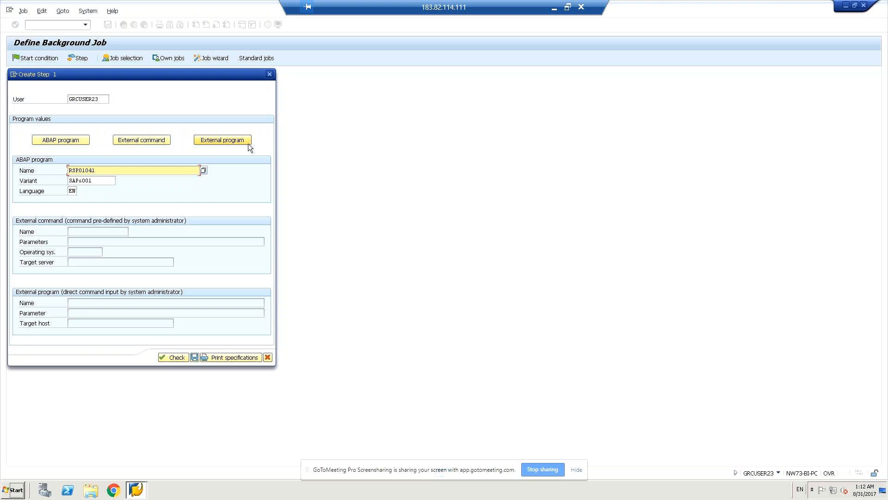
pyautogui.click(193, 360)
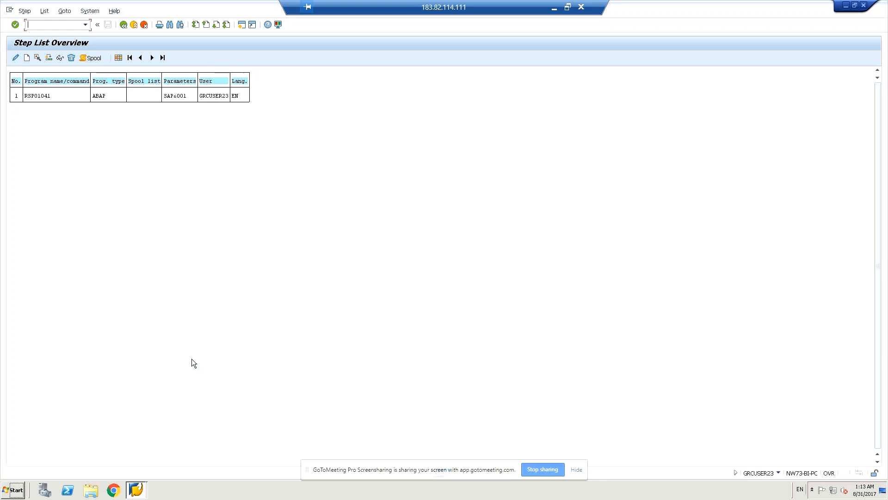
# Step: Create step 2 with ABAP program RSPO1043 and variant SAP&001, checked and saved
pyautogui.click(29, 58)
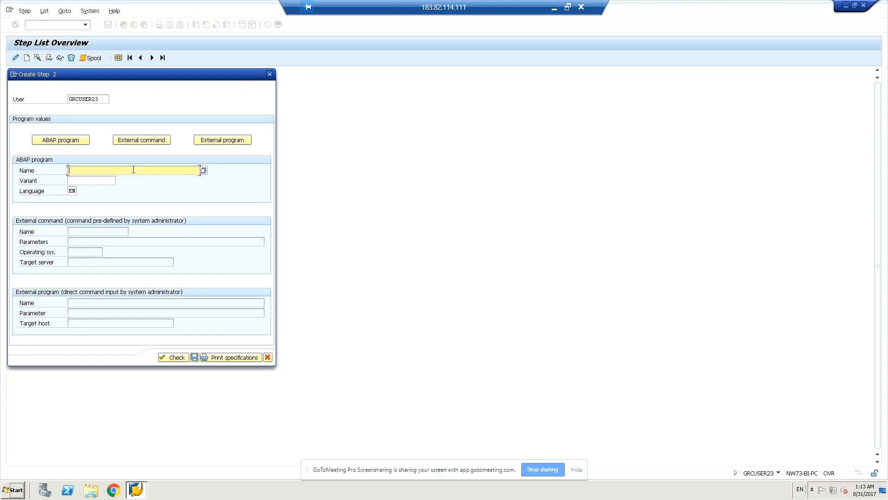
pyautogui.write('rsp')
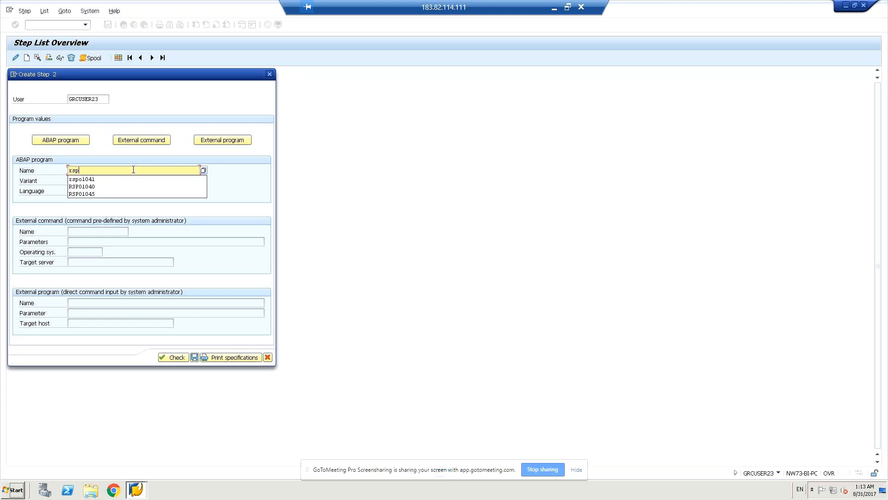
pyautogui.write('ol043')
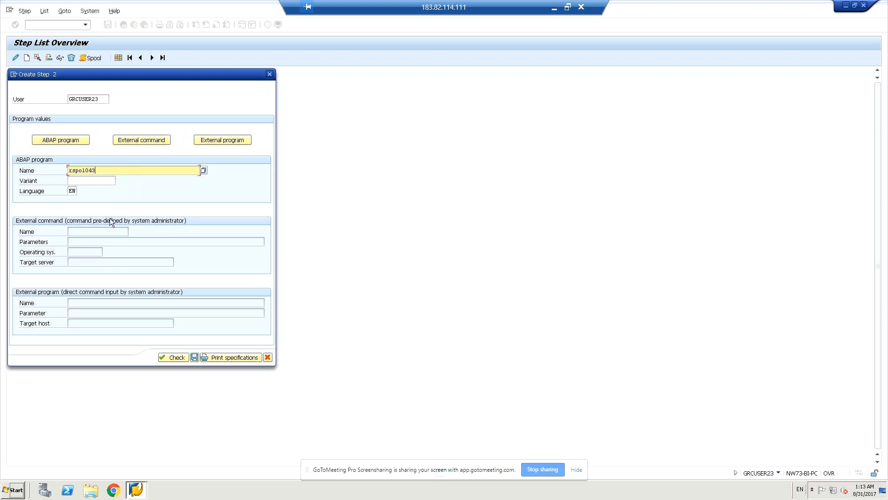
pyautogui.click(180, 358)
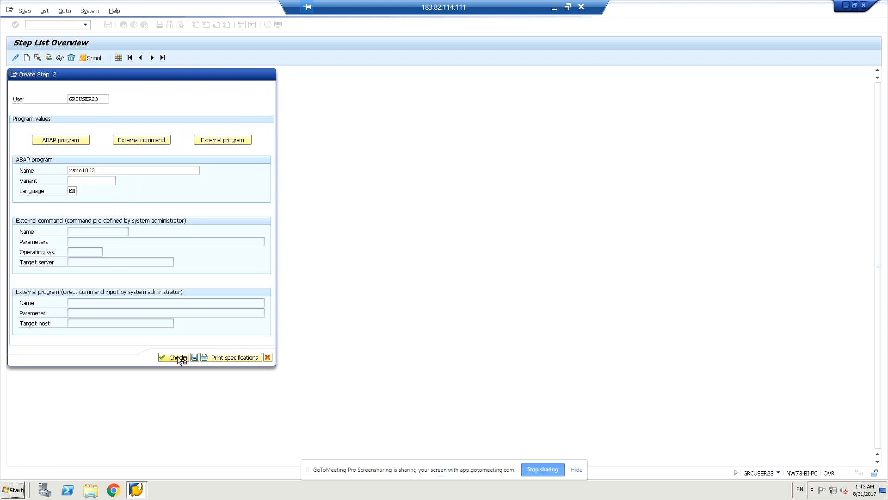
pyautogui.click(116, 180)
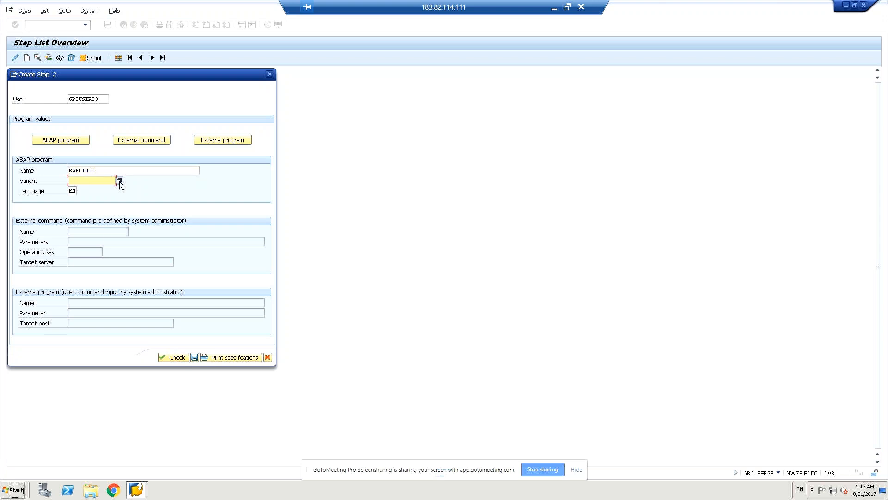
pyautogui.click(119, 181)
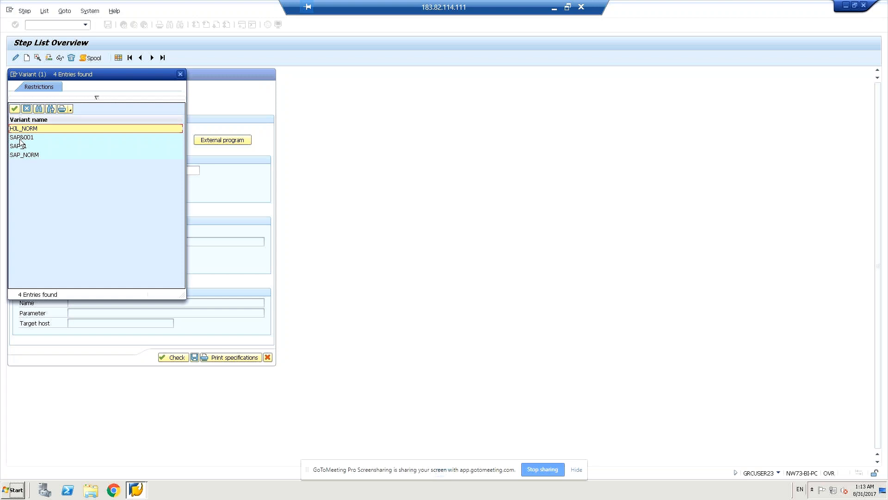
pyautogui.click(20, 139)
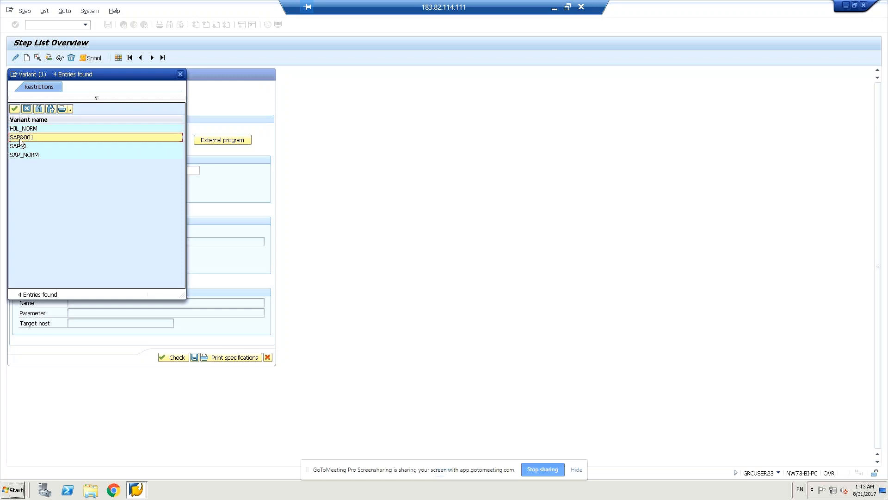
pyautogui.doubleClick(20, 138)
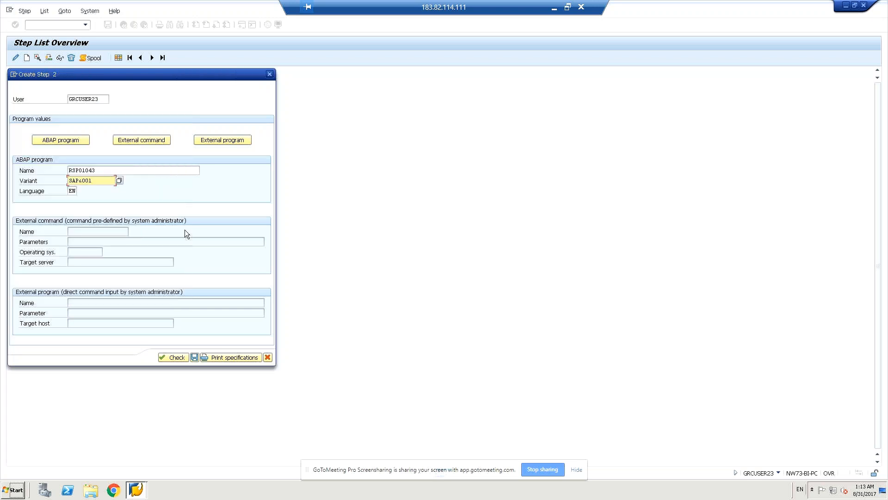
pyautogui.click(182, 358)
pyautogui.click(195, 355)
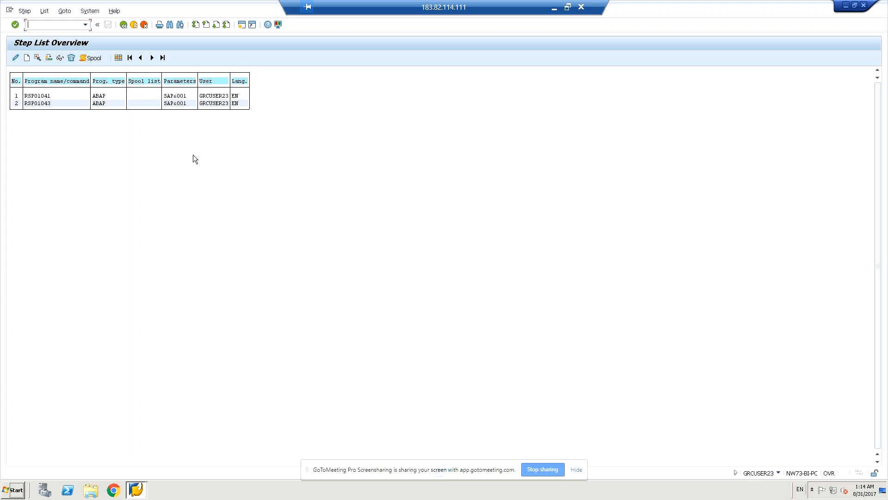
# Step: Go back twice from the step list to the SAP Easy Access menu
pyautogui.click(128, 29)
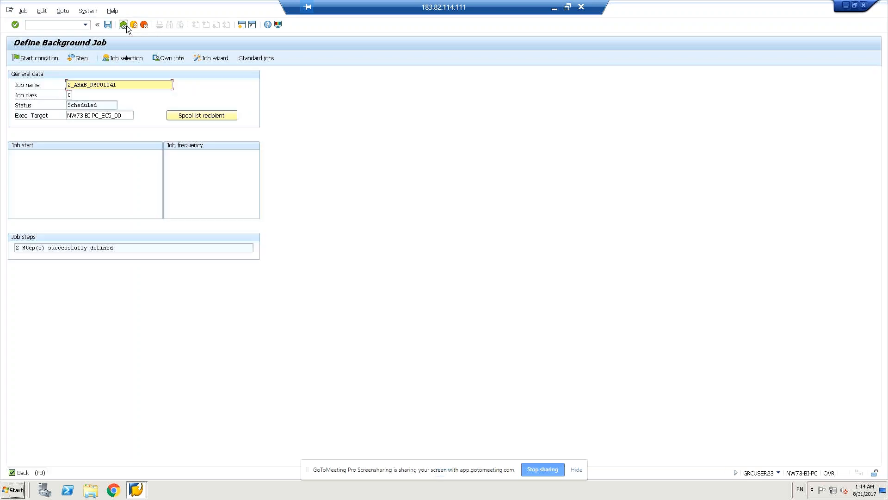
pyautogui.click(124, 25)
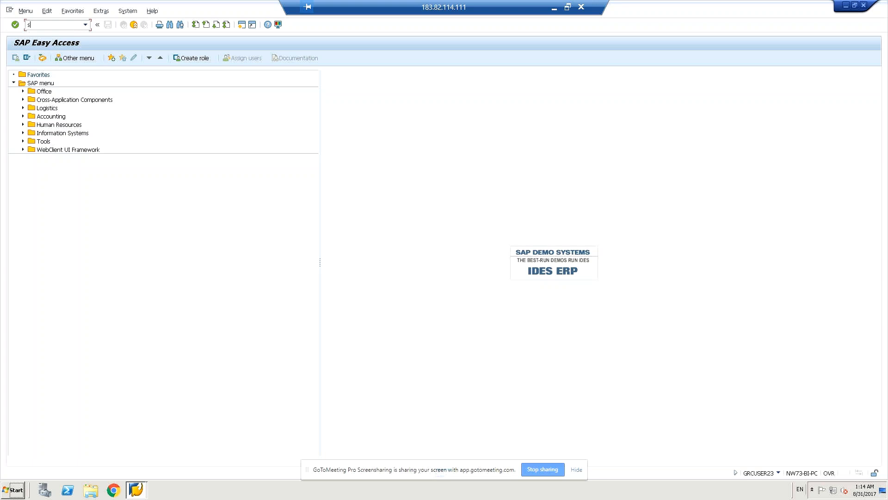
# Step: Open SM36, reuse job name z_abab_rspo1041 from history, and save it
pyautogui.write('m36')
pyautogui.press('Return')
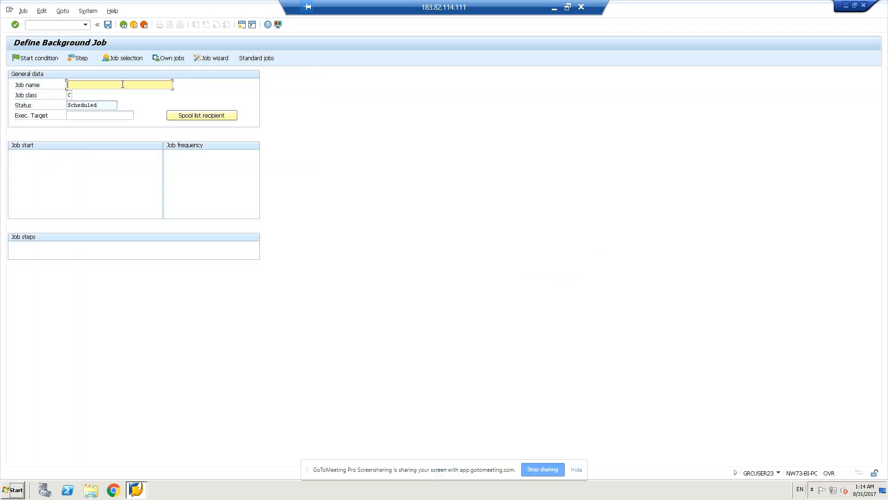
pyautogui.write('s')
pyautogui.press('BackSpace')
pyautogui.click(85, 93)
pyautogui.click(107, 25)
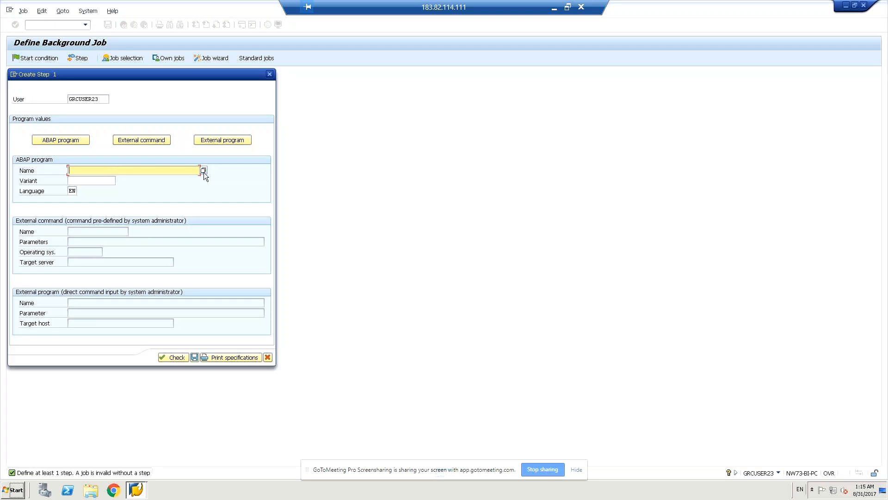
# Step: Define step 1 as program rspo1041 with variant SAP&001, checked and saved
pyautogui.click(203, 171)
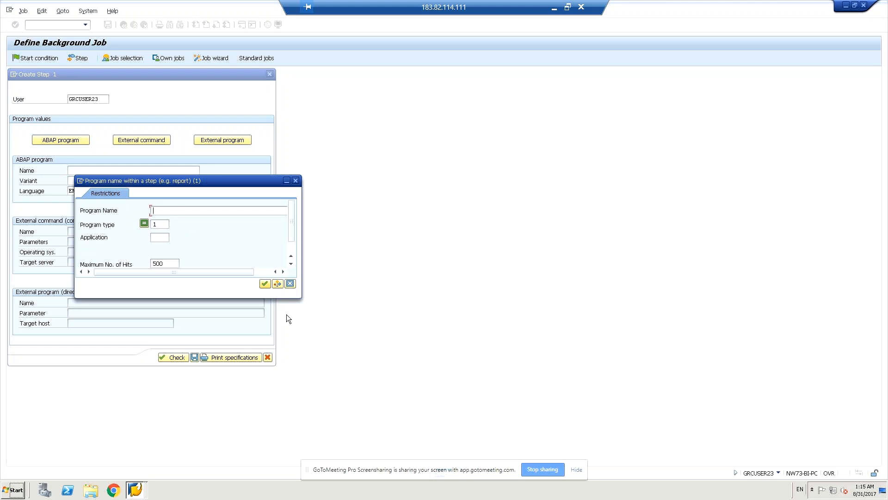
pyautogui.click(288, 283)
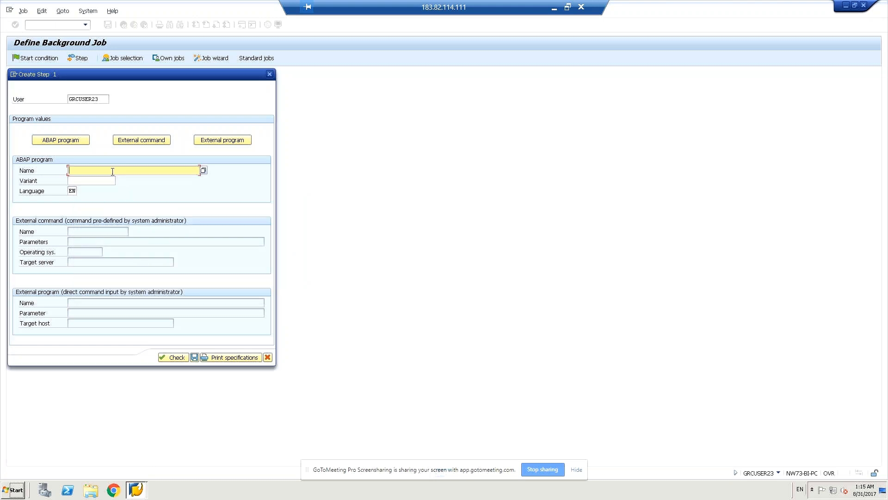
pyautogui.write('r')
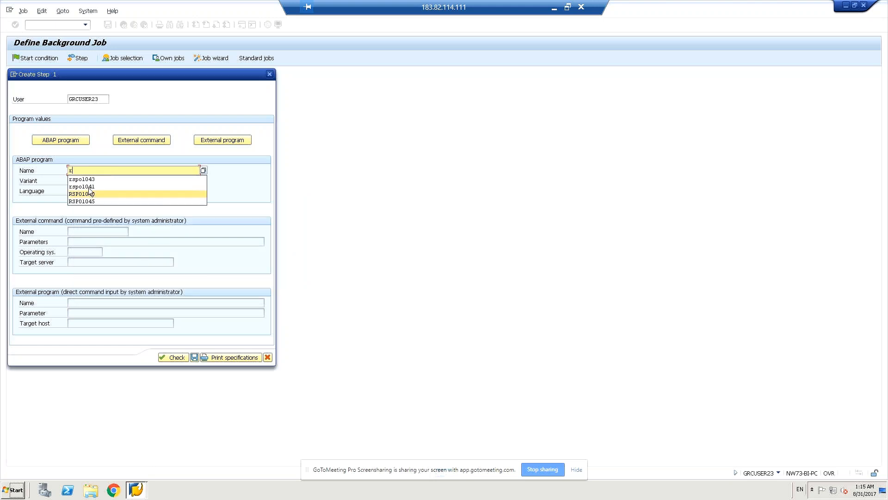
pyautogui.click(89, 187)
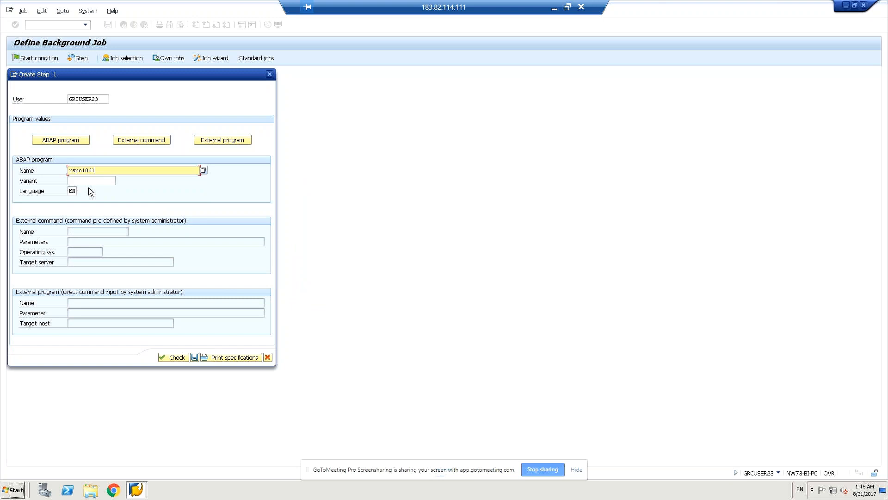
pyautogui.click(92, 180)
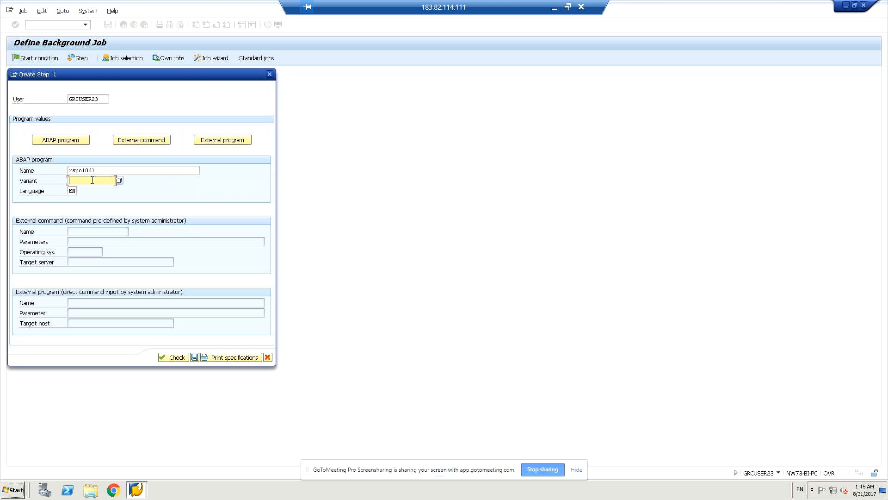
pyautogui.click(119, 182)
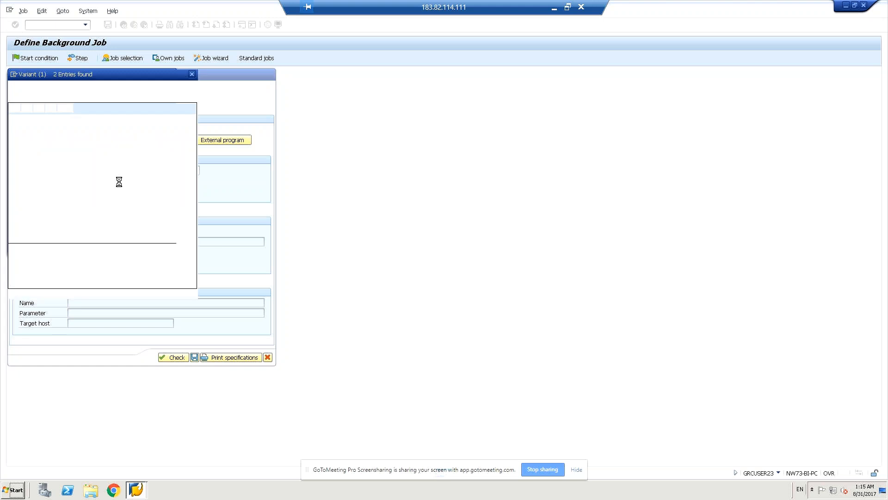
pyautogui.doubleClick(41, 141)
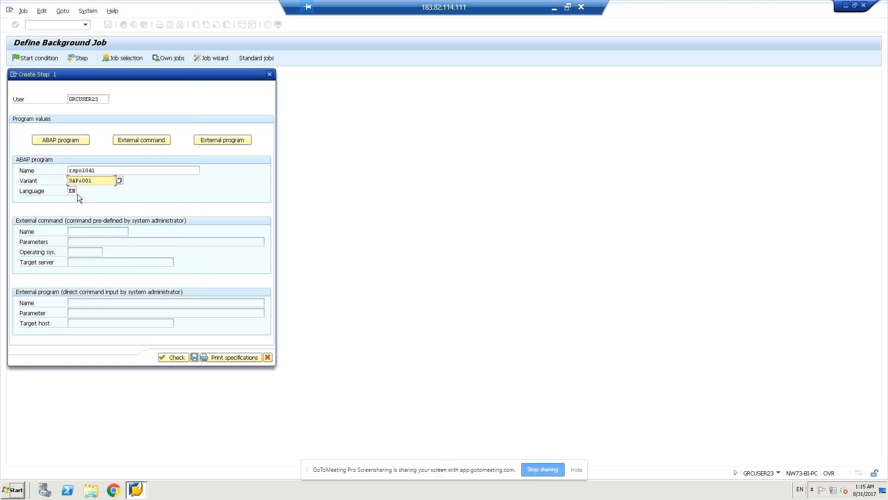
pyautogui.click(171, 358)
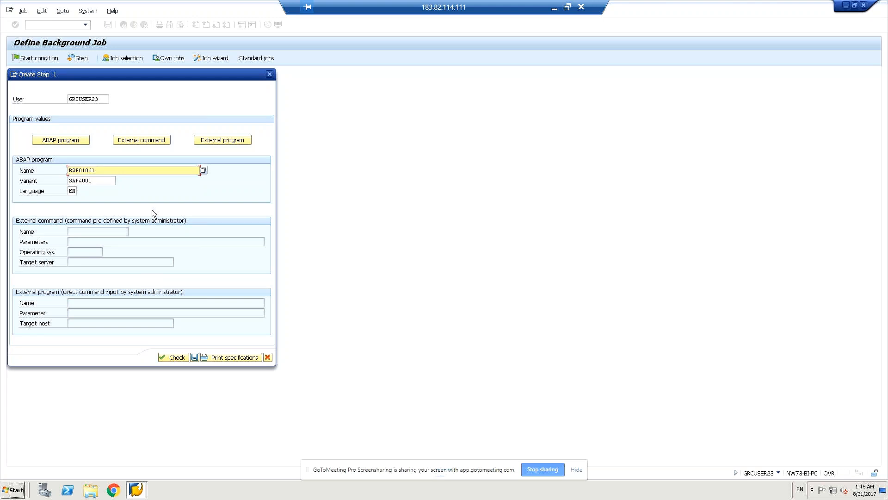
pyautogui.click(194, 357)
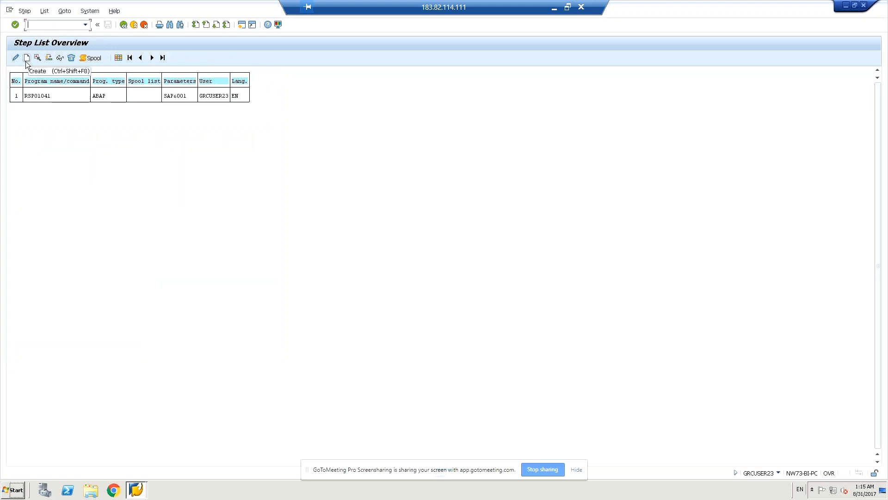
pyautogui.click(26, 58)
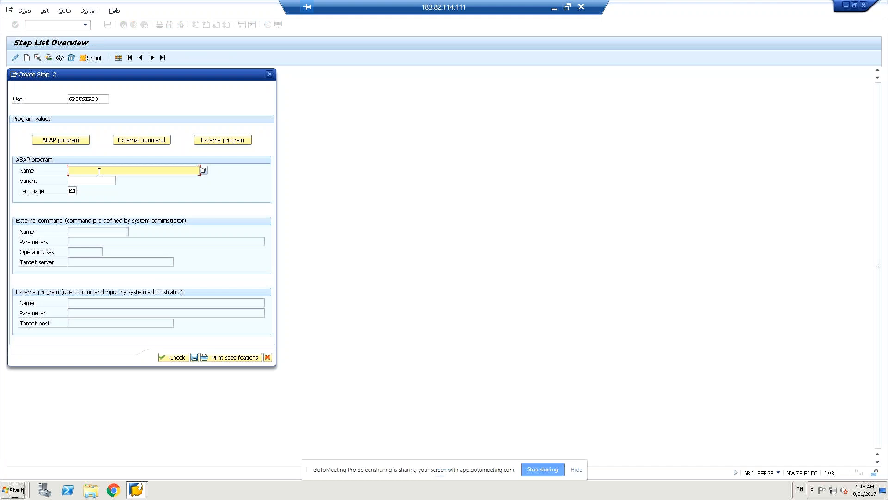
# Step: Add step 2 with rspo1043 and variant SAP&001, save it, and return to the job
pyautogui.write('r')
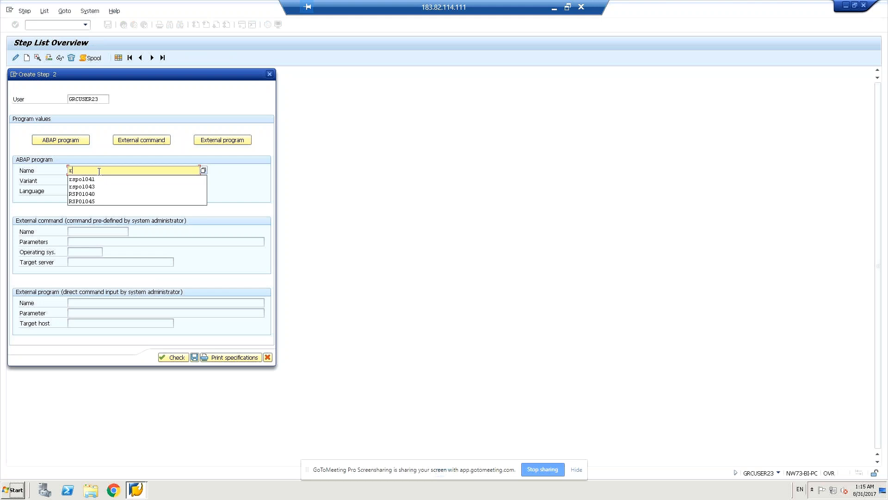
pyautogui.click(85, 187)
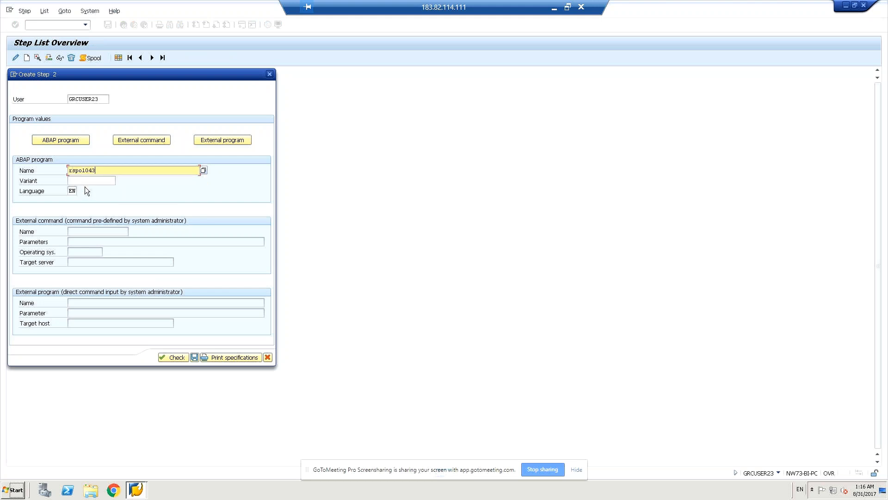
pyautogui.click(87, 177)
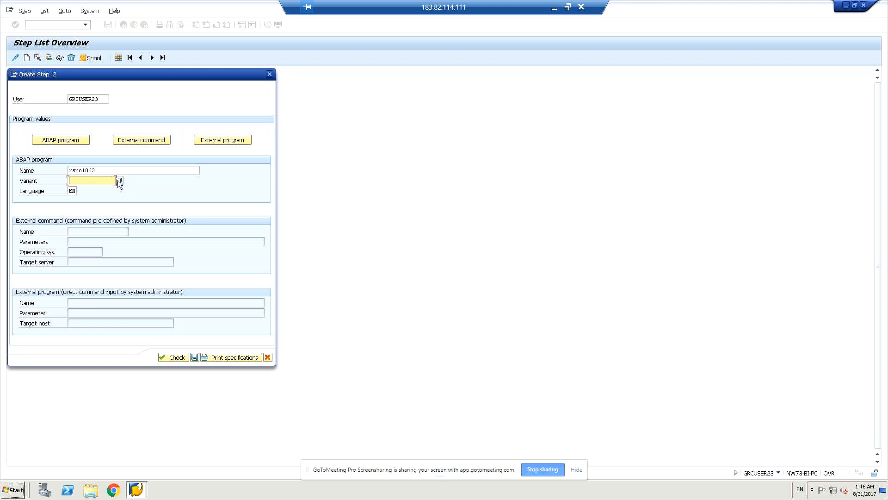
pyautogui.click(120, 181)
pyautogui.doubleClick(21, 137)
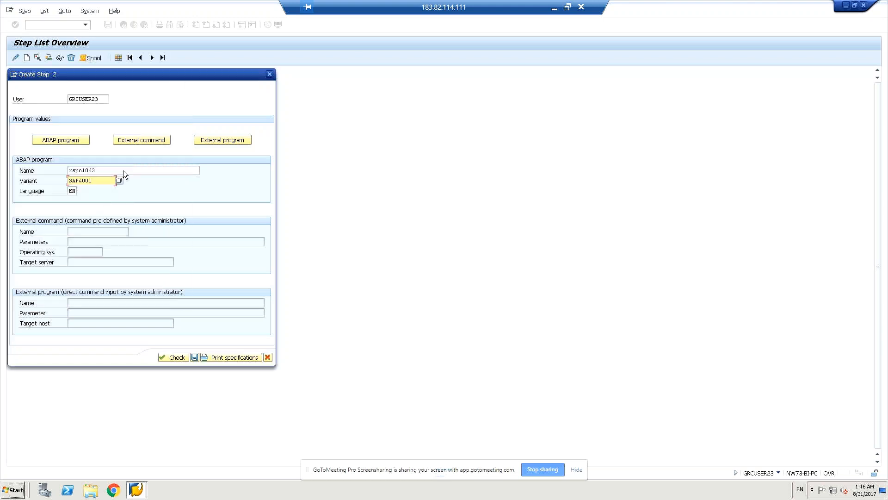
pyautogui.click(182, 357)
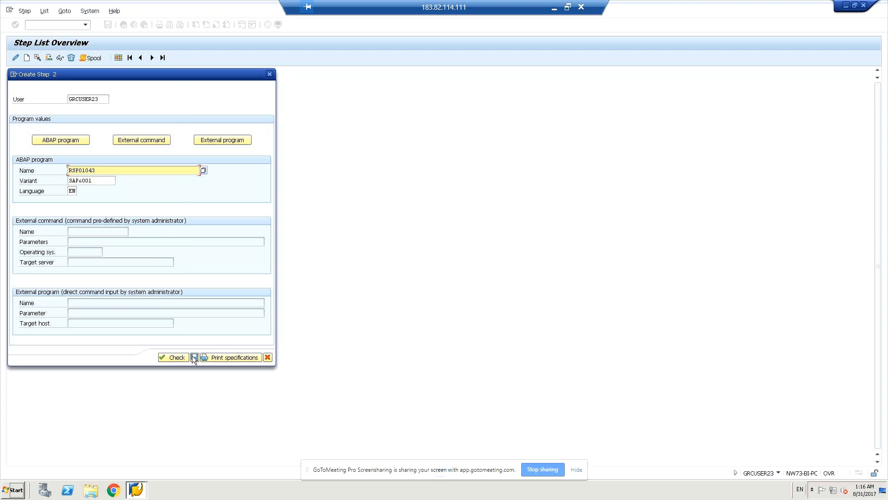
pyautogui.click(194, 357)
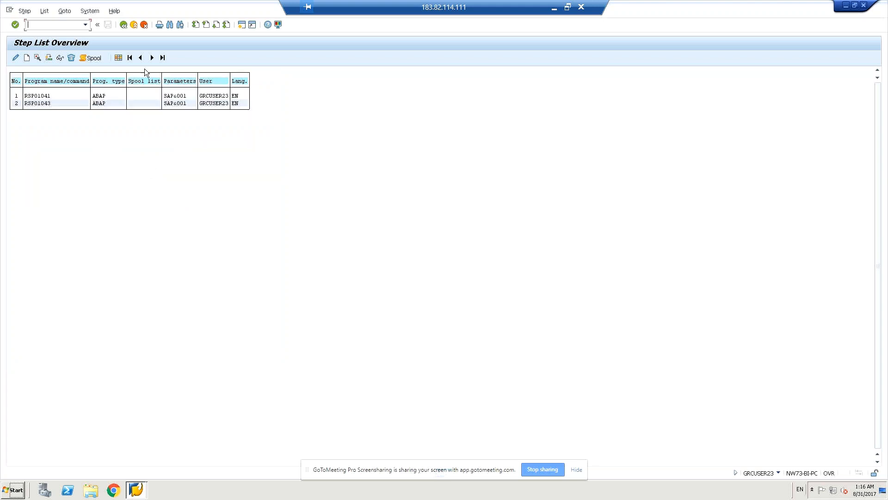
pyautogui.click(123, 24)
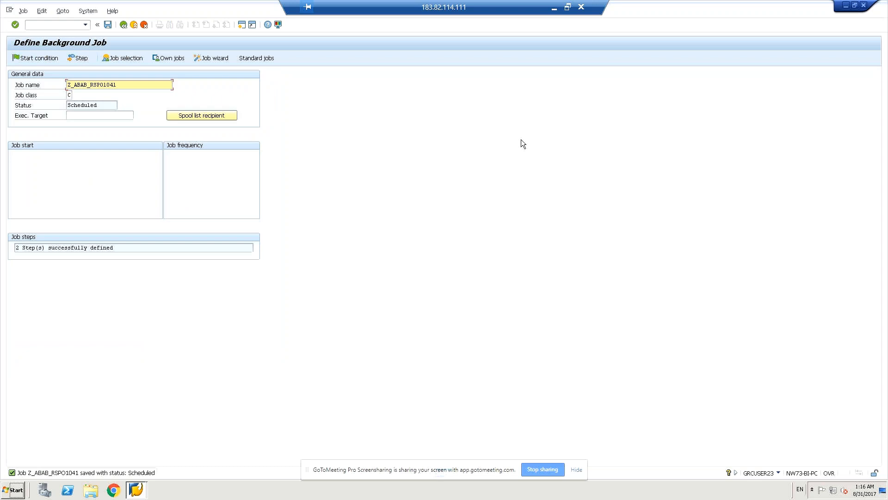
pyautogui.click(108, 25)
pyautogui.click(39, 59)
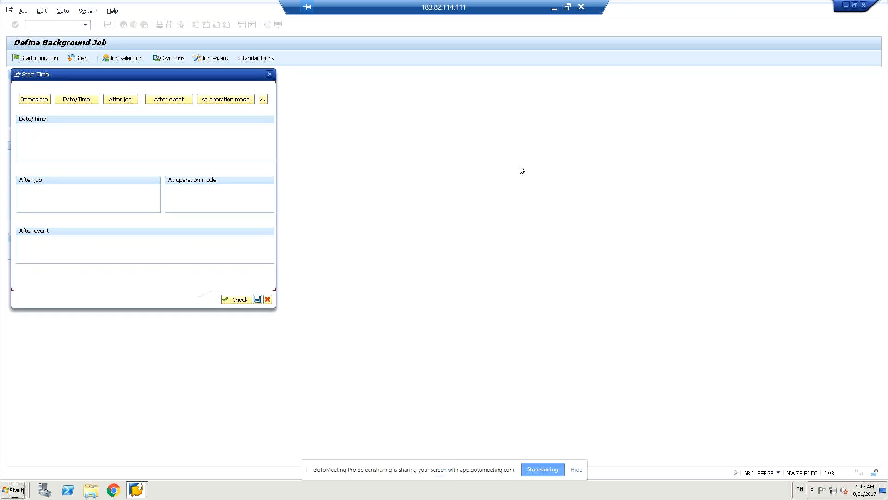
pyautogui.click(263, 100)
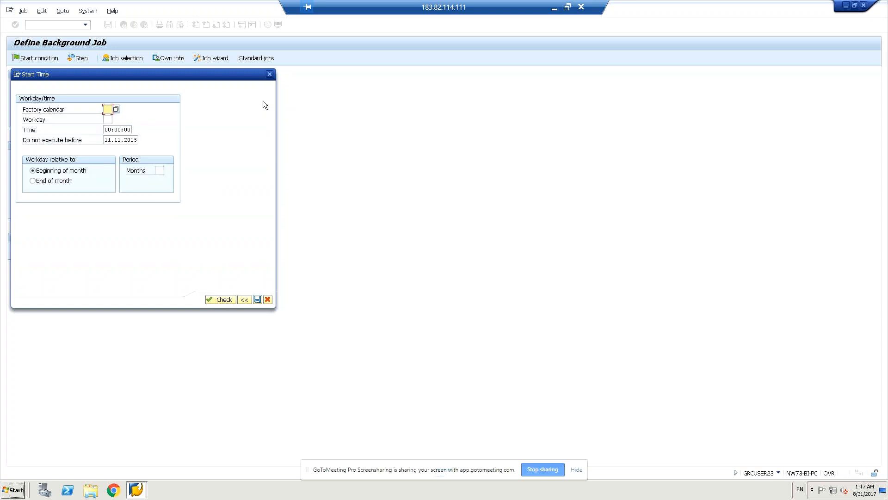
pyautogui.click(270, 74)
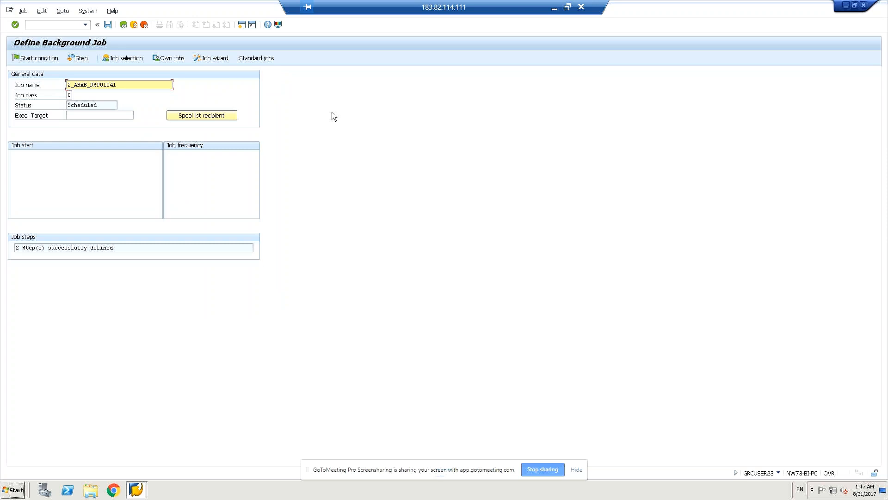
# Step: Give the job an Immediate start condition and save it
pyautogui.click(34, 58)
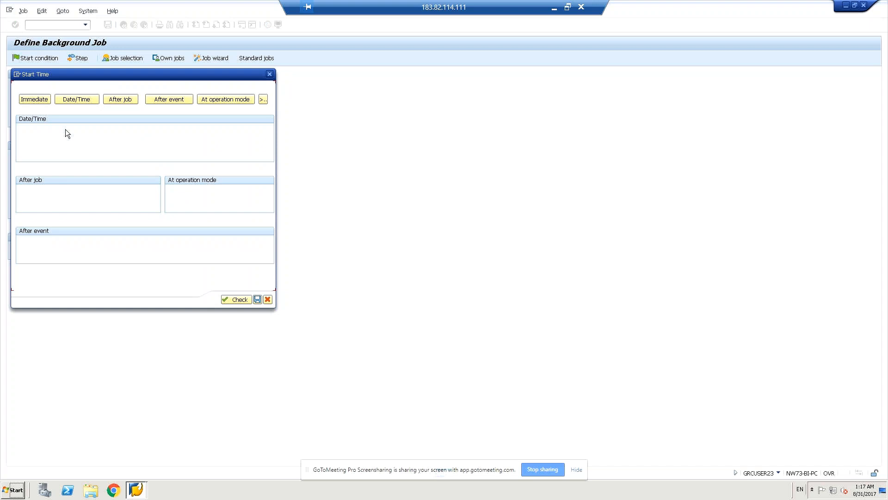
pyautogui.click(33, 100)
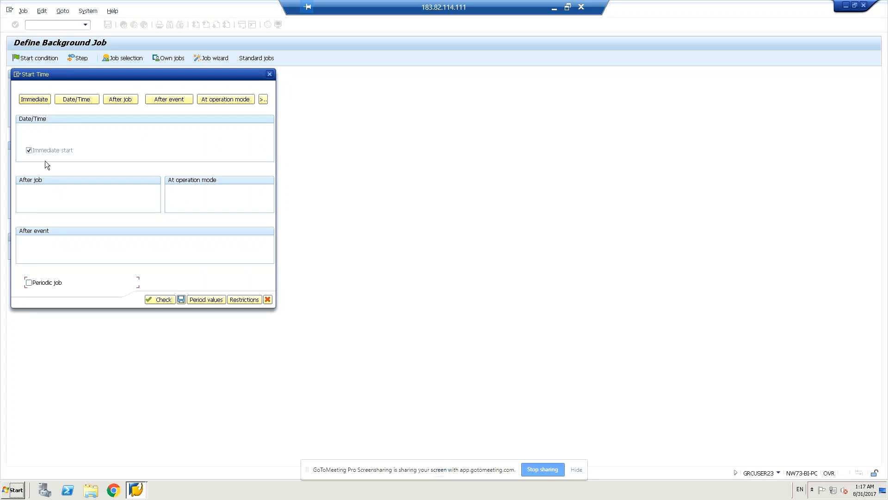
pyautogui.click(181, 298)
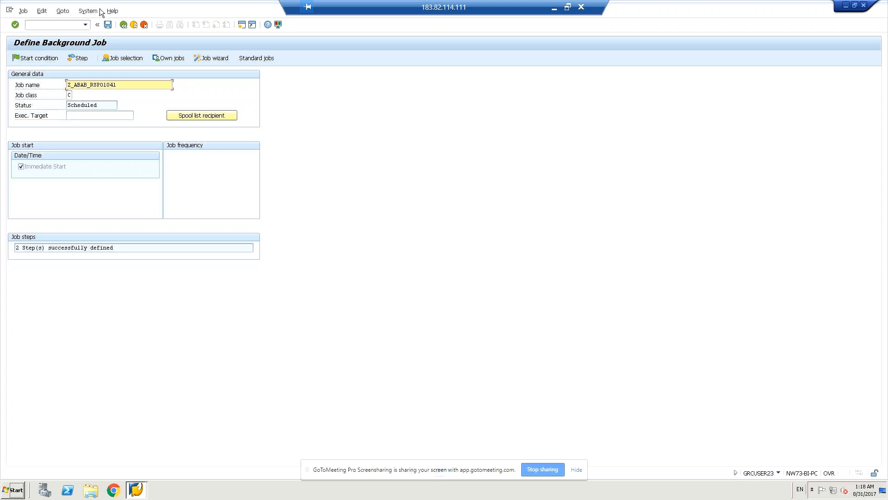
# Step: Save job Z_ABAB_RSPO1041 as Released and copy its job name
pyautogui.click(108, 25)
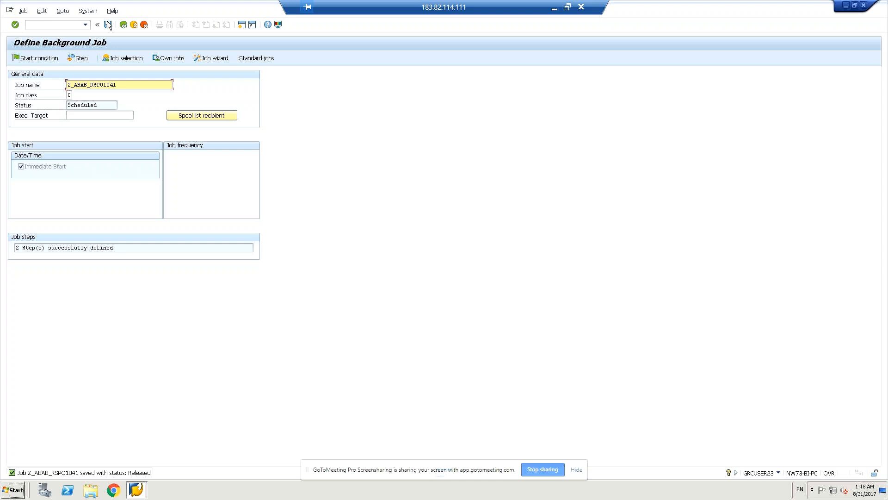
pyautogui.click(63, 26)
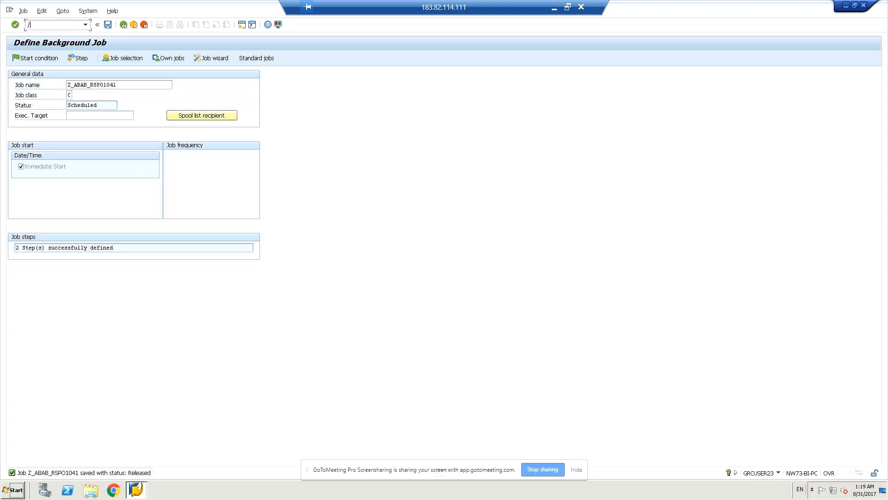
pyautogui.write('/nsm')
pyautogui.moveTo(121, 83); pyautogui.dragTo(60, 85)
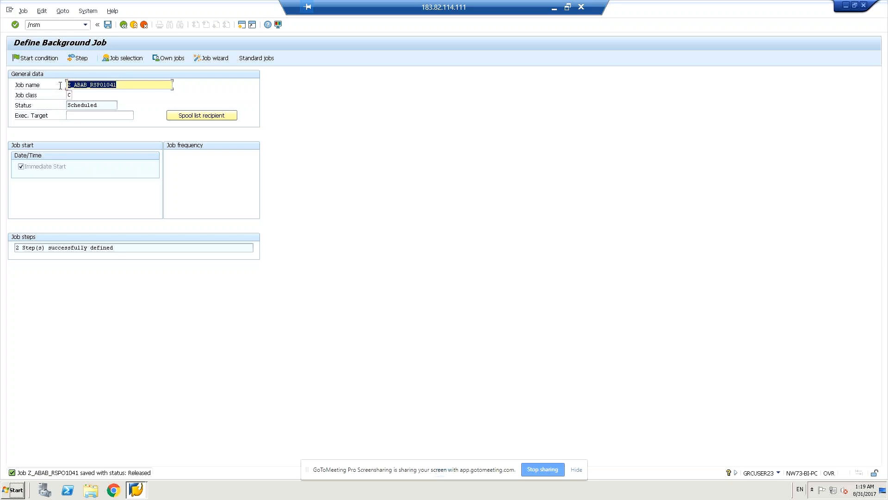
pyautogui.hotkey('ctrl', 'c')
pyautogui.click(56, 25)
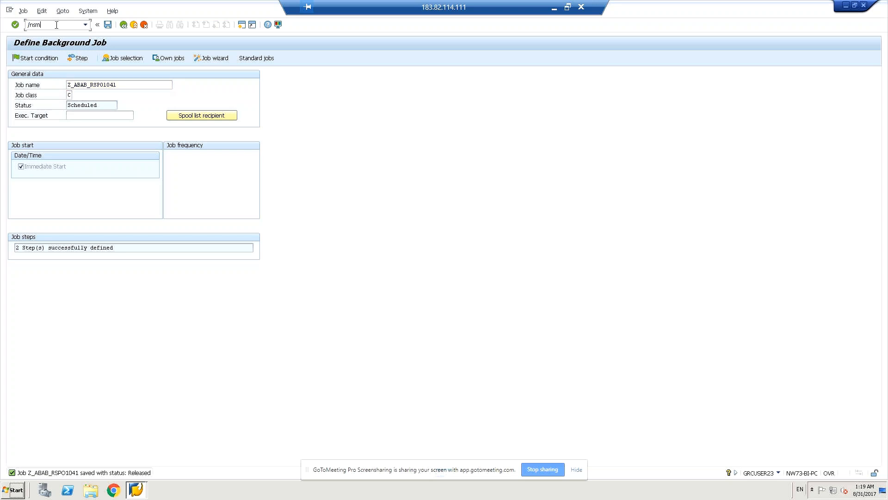
# Step: List the pasted job Z_ABAB_RSPO1041 in SM37, showing it as Active
pyautogui.write('37')
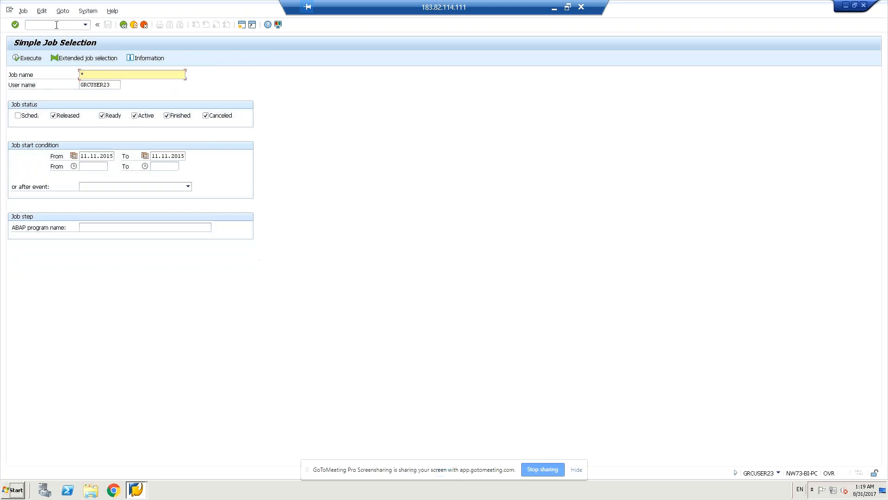
pyautogui.hotkey('ctrl', 'v')
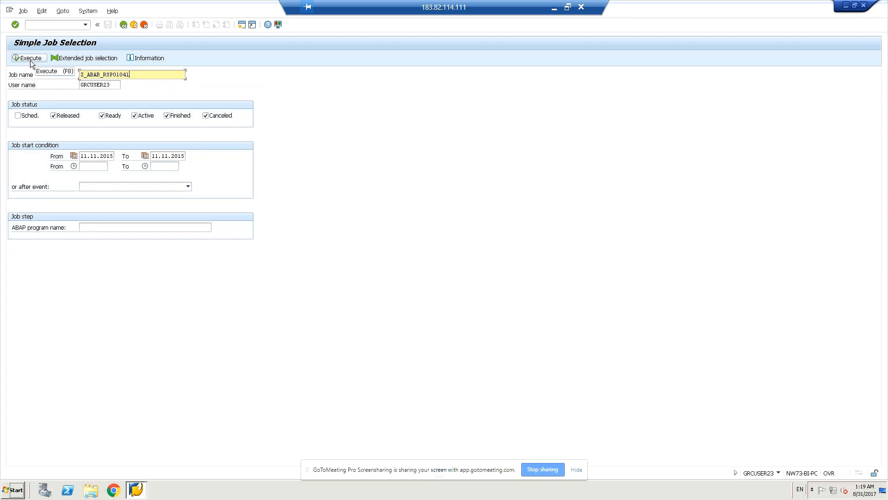
pyautogui.click(30, 61)
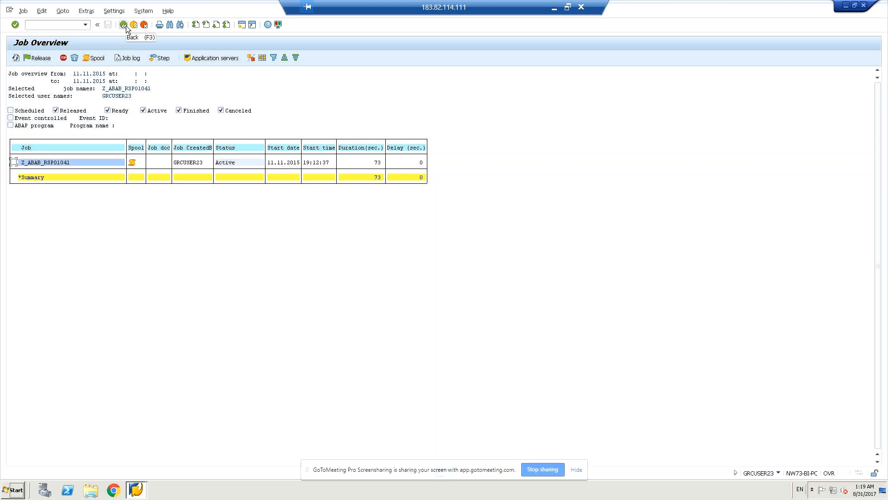
# Step: Select the Z_ABAB_RSPO1041 row and refresh until its duration reads 118 seconds
pyautogui.click(13, 163)
pyautogui.click(16, 57)
pyautogui.click(14, 163)
pyautogui.click(15, 57)
pyautogui.click(10, 111)
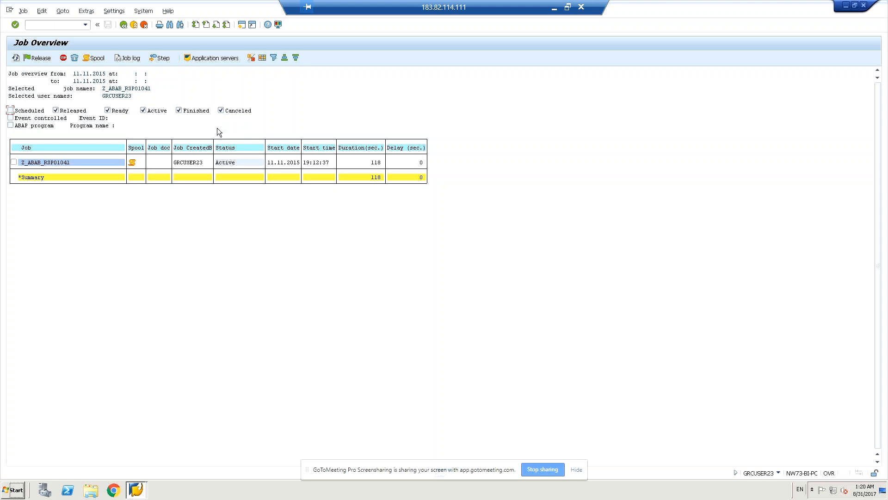
pyautogui.click(130, 59)
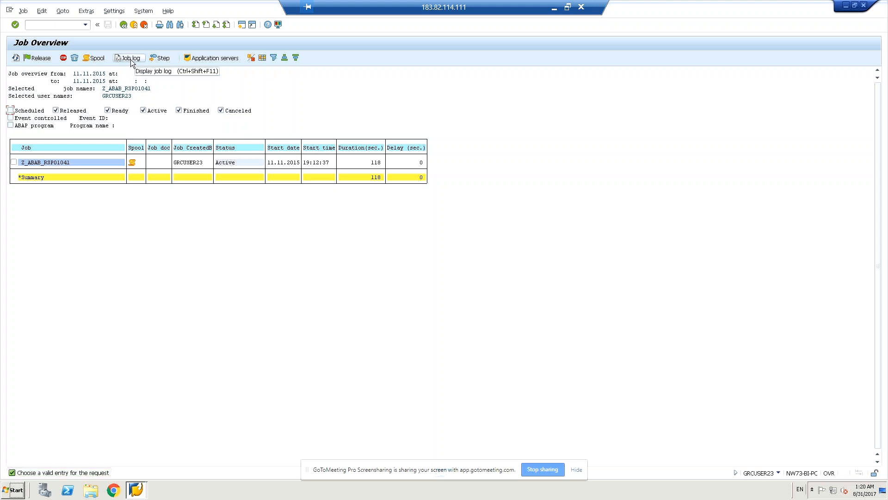
pyautogui.click(13, 162)
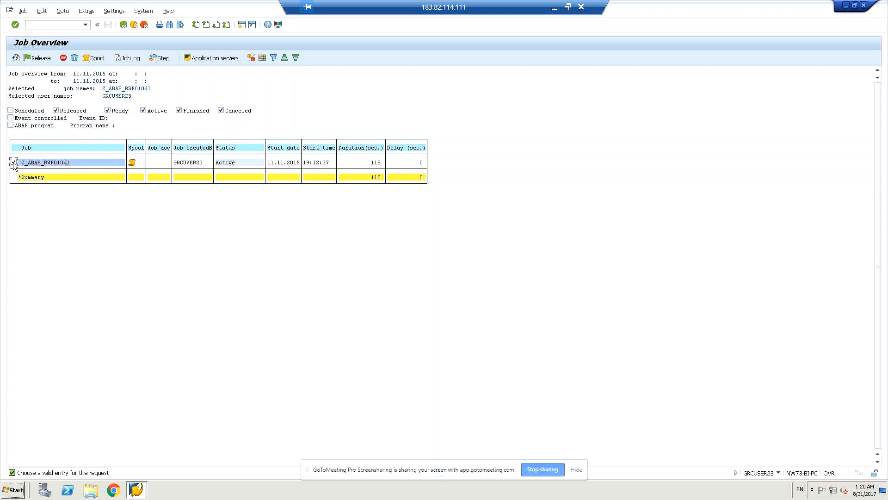
# Step: Display and refresh the Z_ABAB_RSPO1041 job log, then head to SM36
pyautogui.click(129, 59)
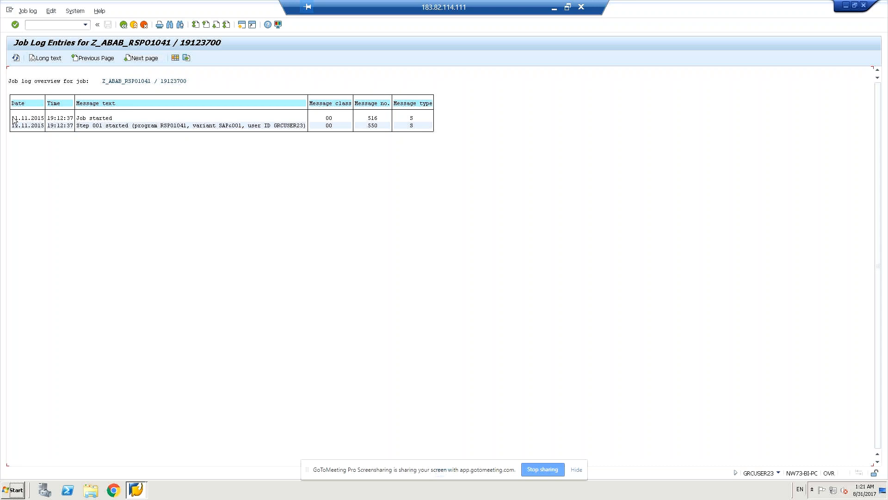
pyautogui.click(15, 59)
pyautogui.write('m36')
# Step: Name the new SM36 job Z_MM_rsbtcdel, fixing typos, with job class C
pyautogui.press('Return')
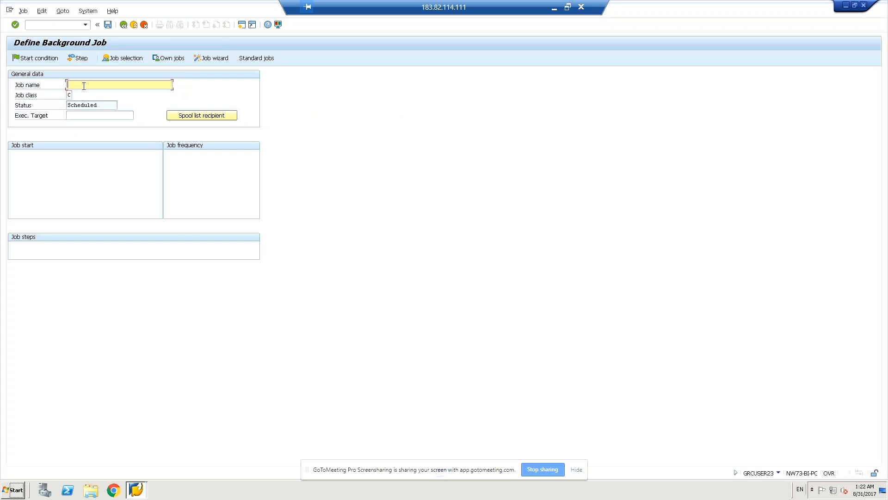
pyautogui.write('Z')
pyautogui.write('_')
pyautogui.write('M')
pyautogui.write('M')
pyautogui.write('_cs')
pyautogui.write('p')
pyautogui.write('bc')
pyautogui.write('dell')
pyautogui.press('BackSpace')
pyautogui.press('BackSpace')
pyautogui.press('BackSpace')
pyautogui.press('BackSpace')
pyautogui.press('BackSpace')
pyautogui.write('t')
pyautogui.write('c')
pyautogui.write('_d')
pyautogui.write('el')
pyautogui.click(84, 85)
pyautogui.write('r')
pyautogui.press('BackSpace')
pyautogui.press('BackSpace')
pyautogui.click(87, 116)
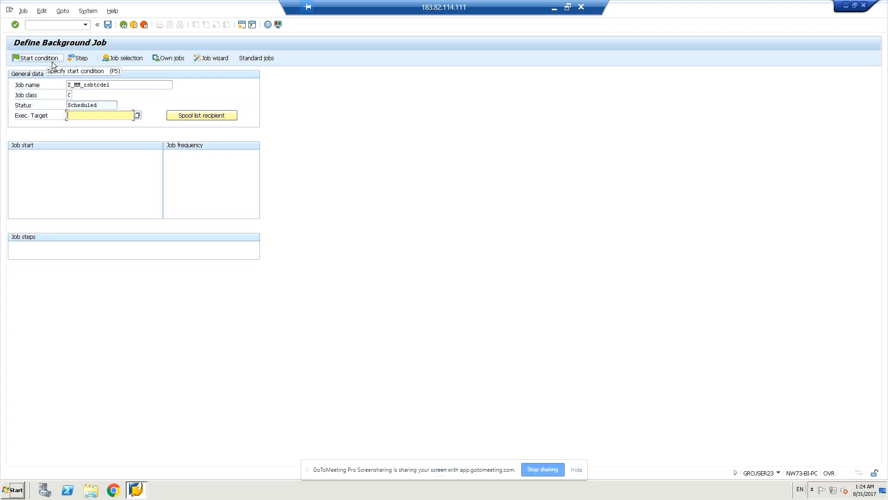
pyautogui.click(108, 24)
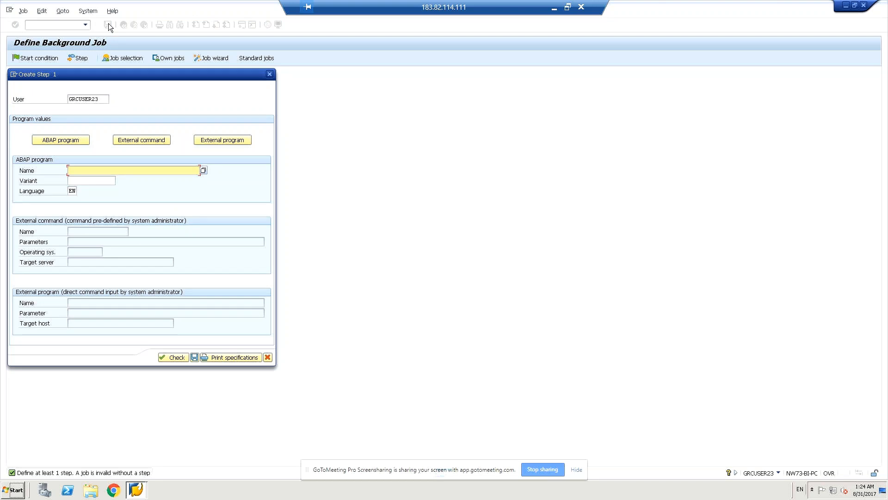
# Step: Add step 1 running ABAP program RSBTCDEL with variant COLLECTOR, then check and save it
pyautogui.write('rsbtcdel')
pyautogui.click(84, 183)
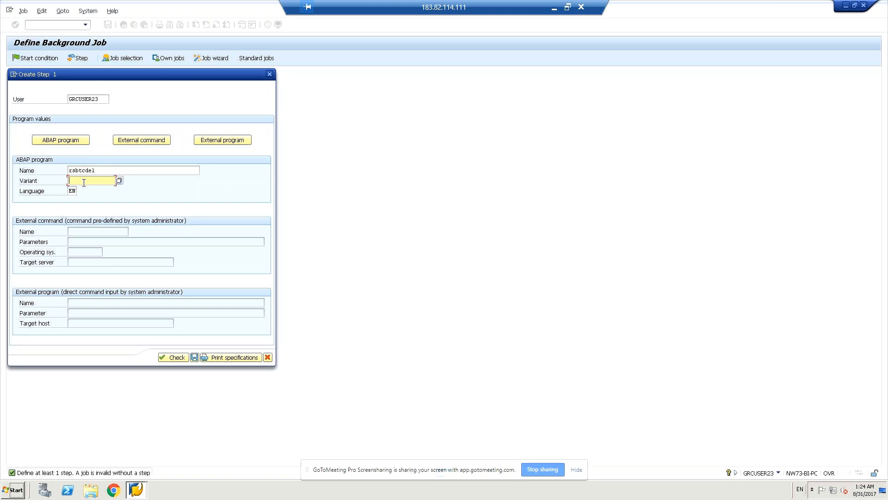
pyautogui.click(120, 181)
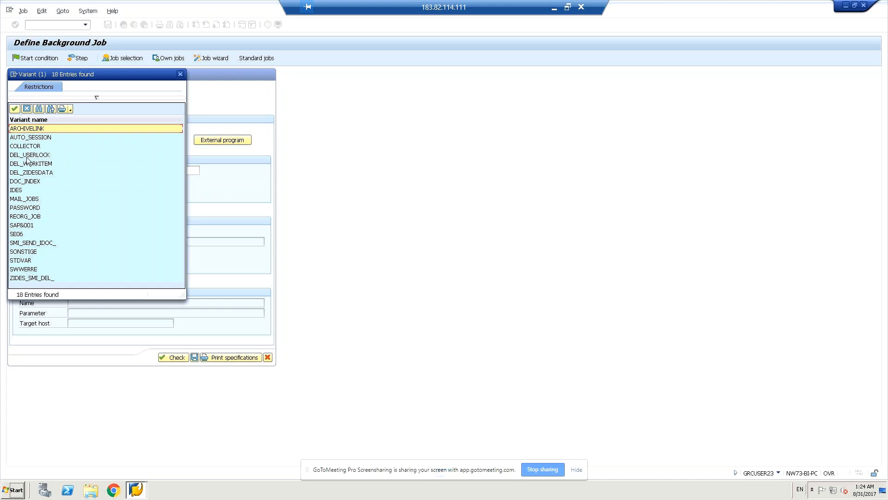
pyautogui.click(23, 200)
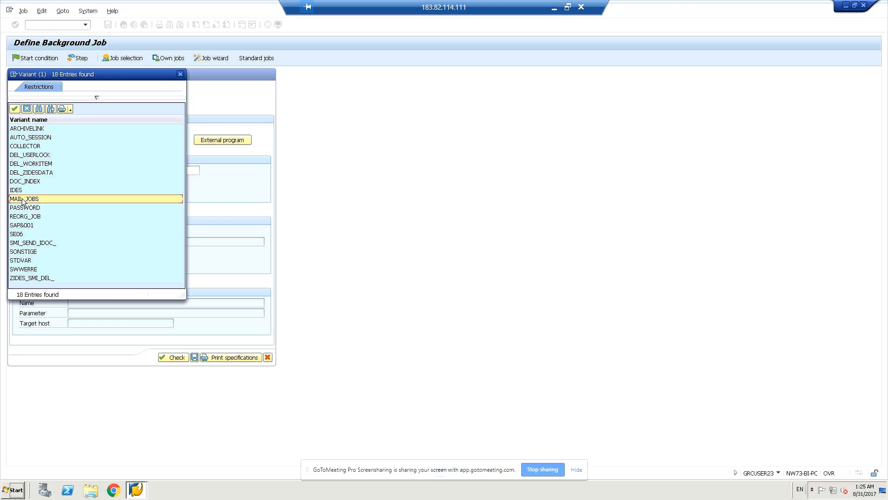
pyautogui.doubleClick(23, 200)
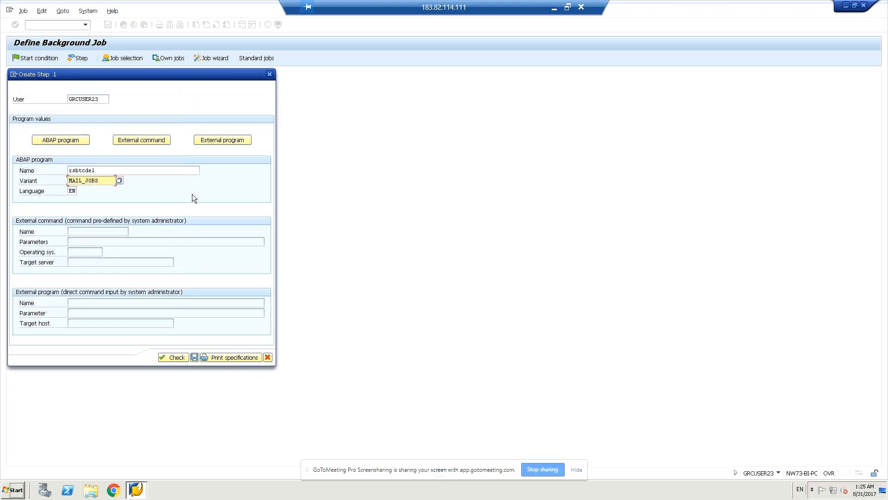
pyautogui.click(120, 182)
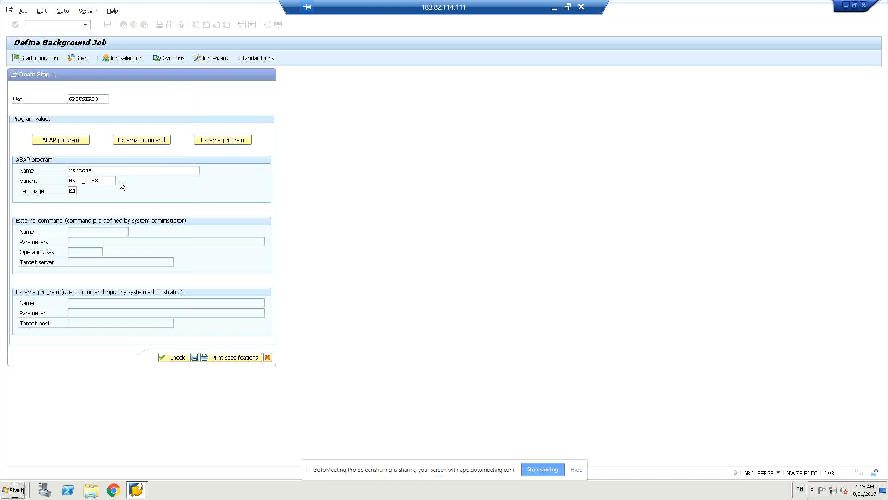
pyautogui.click(42, 140)
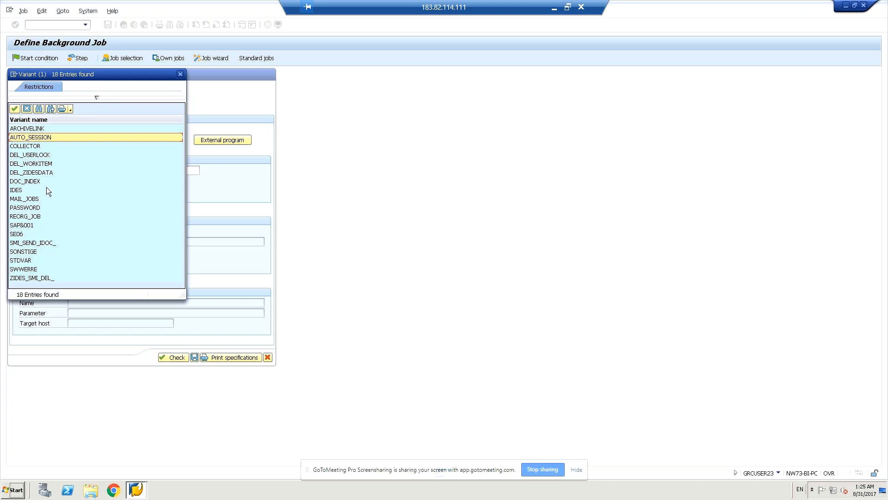
pyautogui.click(40, 149)
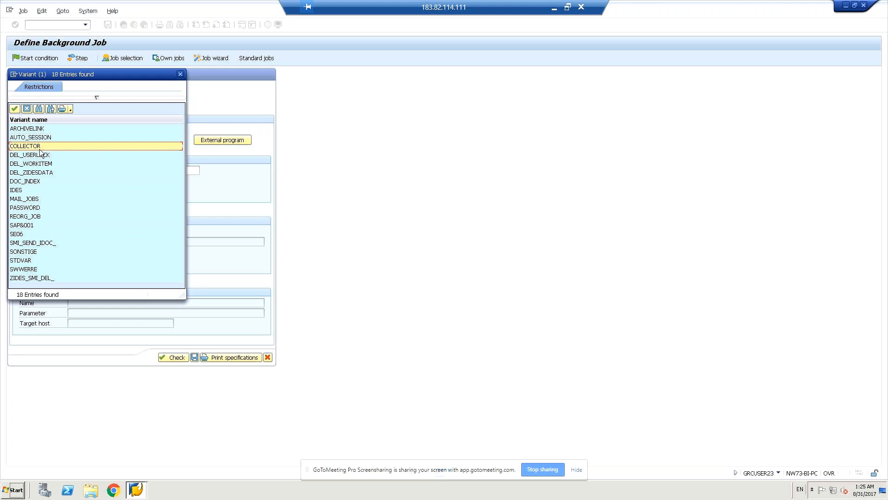
pyautogui.doubleClick(40, 149)
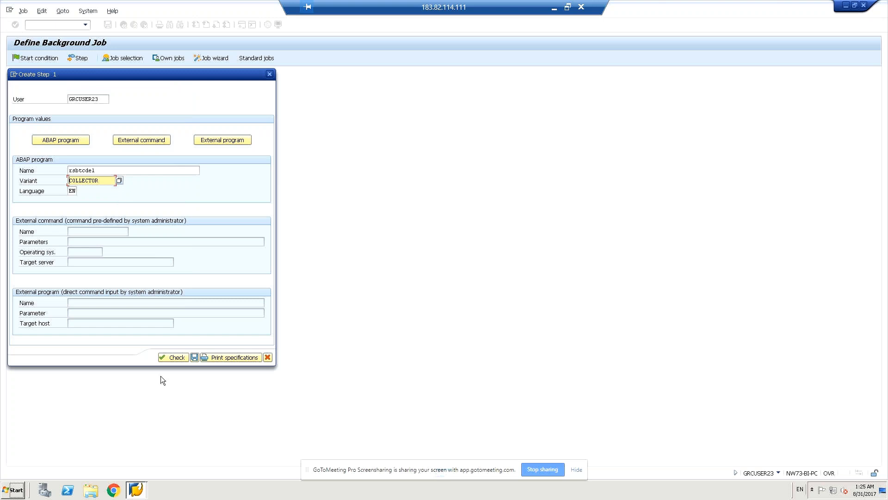
pyautogui.click(179, 356)
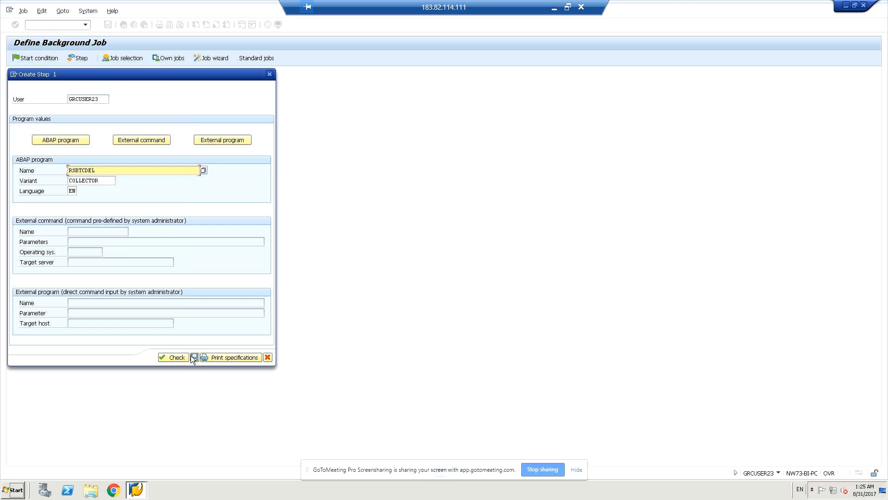
pyautogui.click(194, 357)
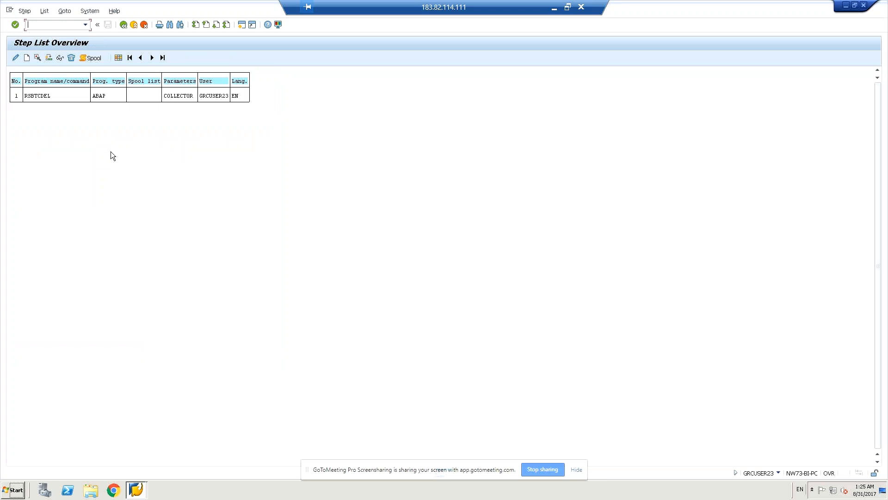
# Step: Return to Define Background Job and save Z_MM_RSBTCDEL as Scheduled
pyautogui.click(123, 25)
pyautogui.click(107, 25)
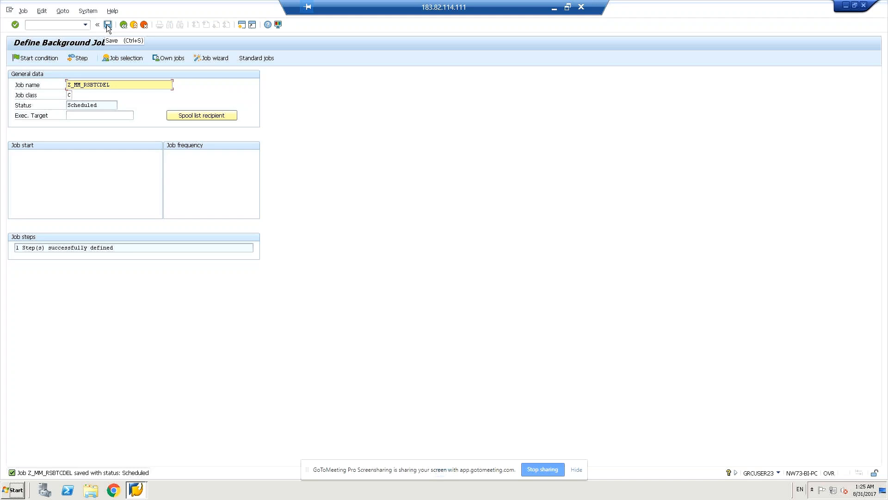
pyautogui.click(107, 25)
# Step: Choose a Date/Time start condition dated 19.08.2013 and bring up the start time picker
pyautogui.click(33, 59)
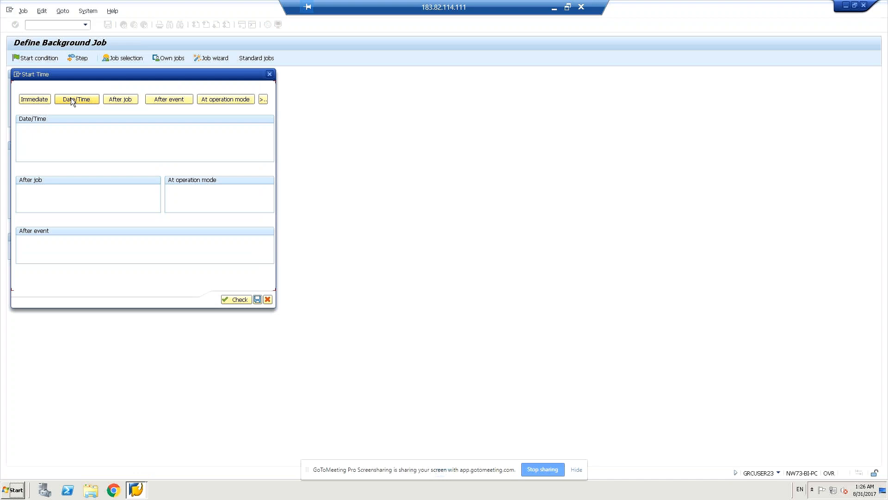
pyautogui.click(71, 99)
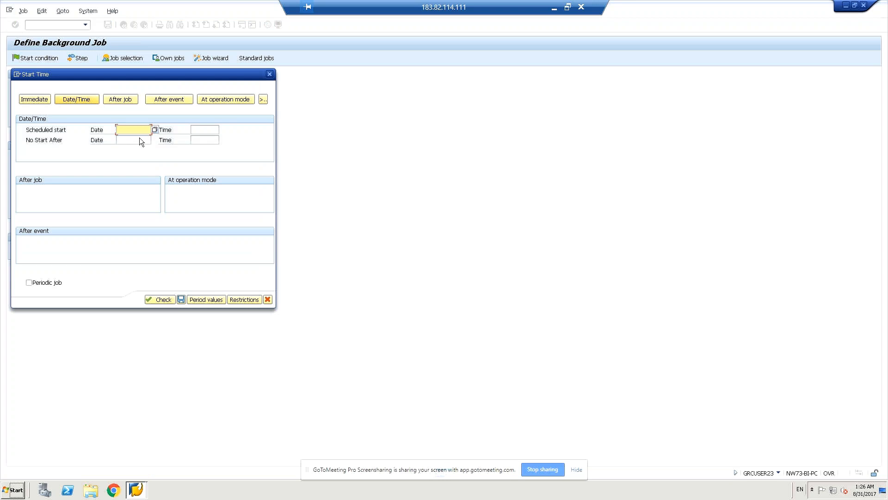
pyautogui.click(155, 130)
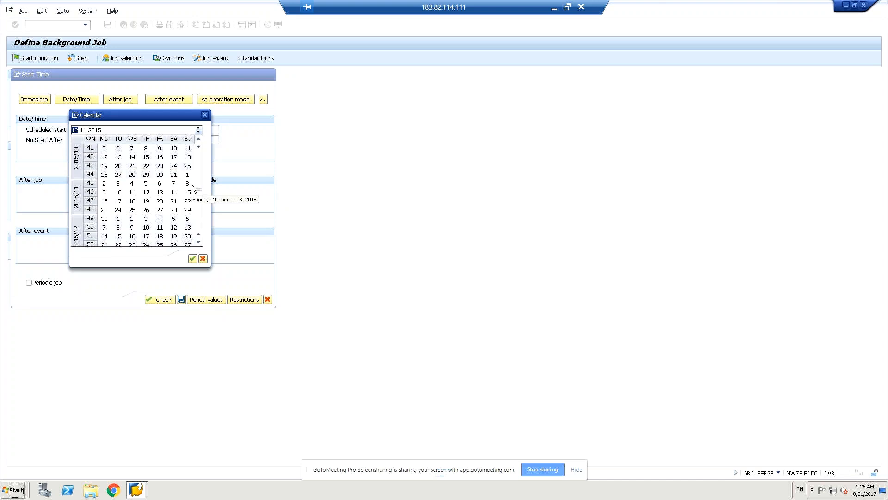
pyautogui.click(202, 140)
pyautogui.click(202, 140)
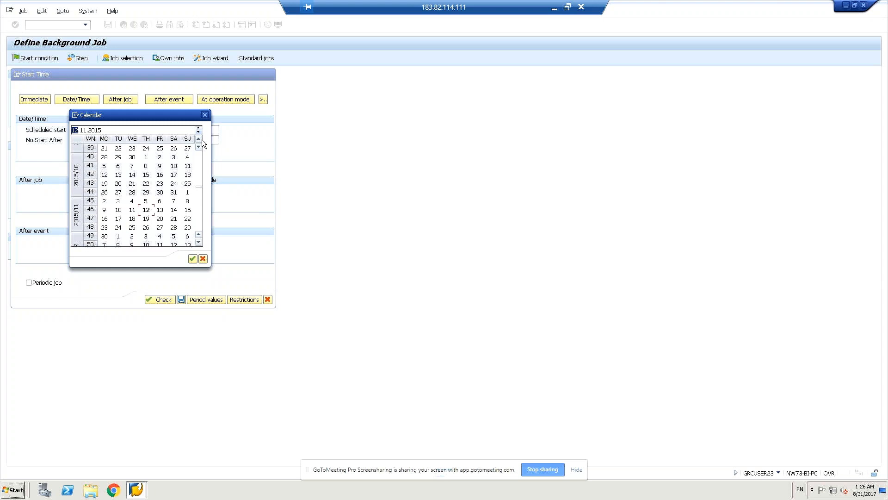
pyautogui.click(202, 140)
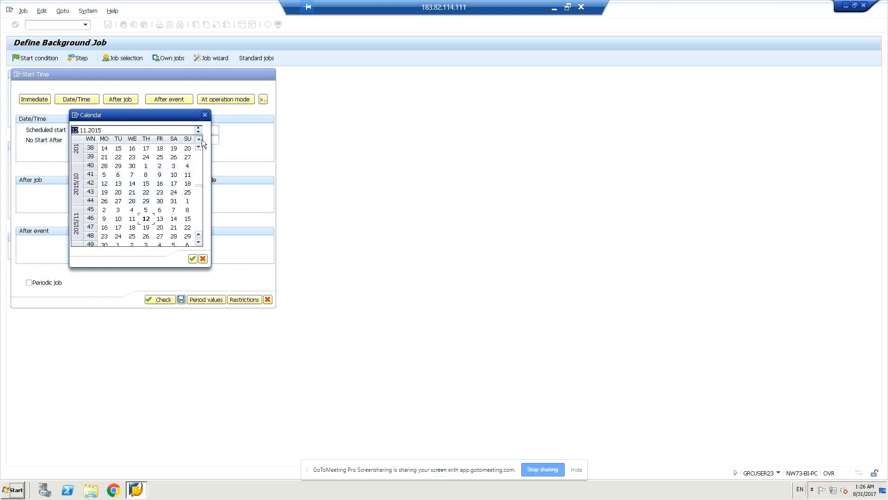
pyautogui.click(202, 140)
pyautogui.click(203, 140)
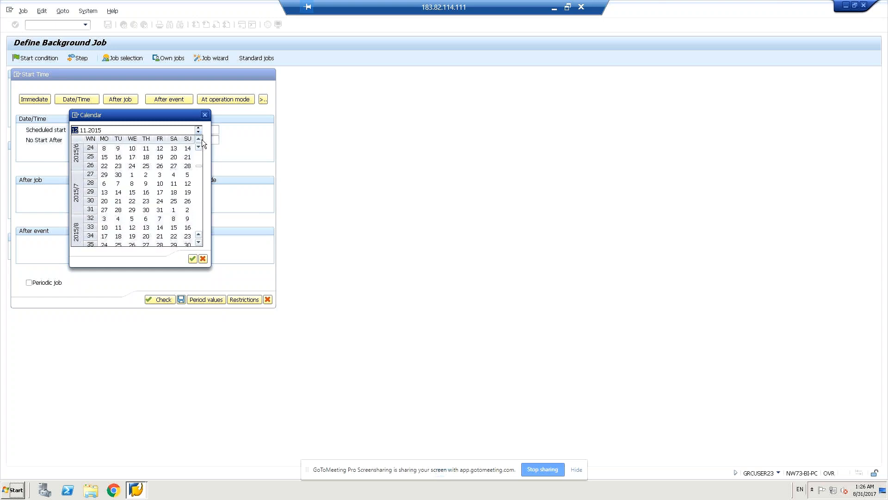
pyautogui.click(203, 141)
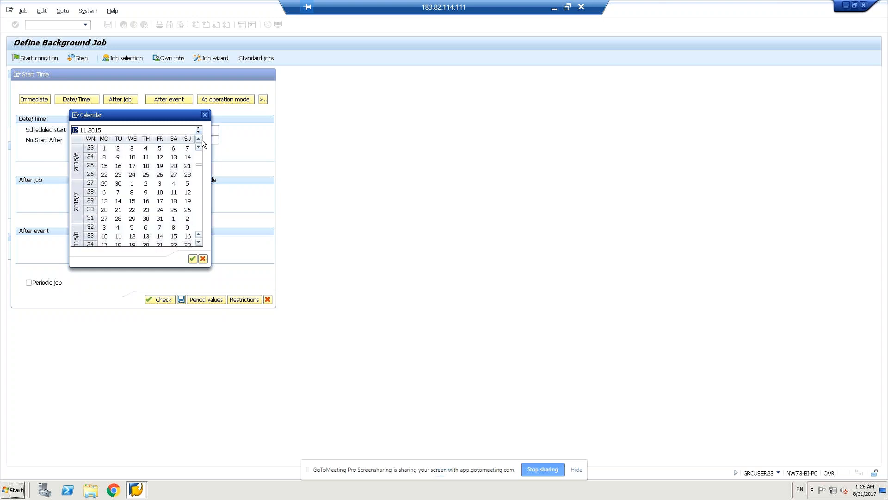
pyautogui.click(202, 140)
pyautogui.click(202, 140)
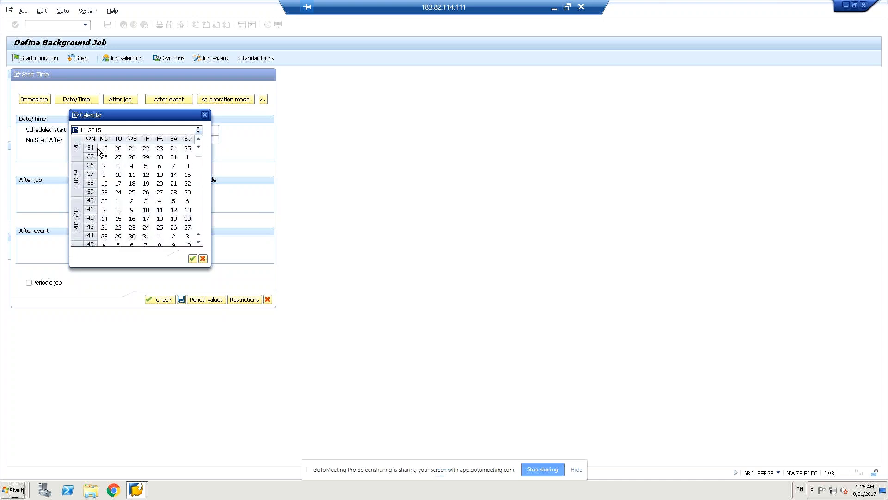
pyautogui.doubleClick(103, 148)
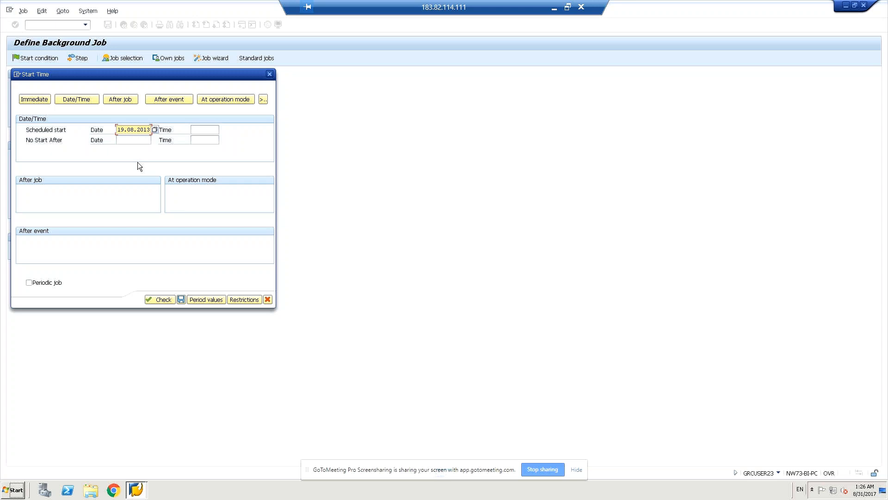
pyautogui.click(203, 131)
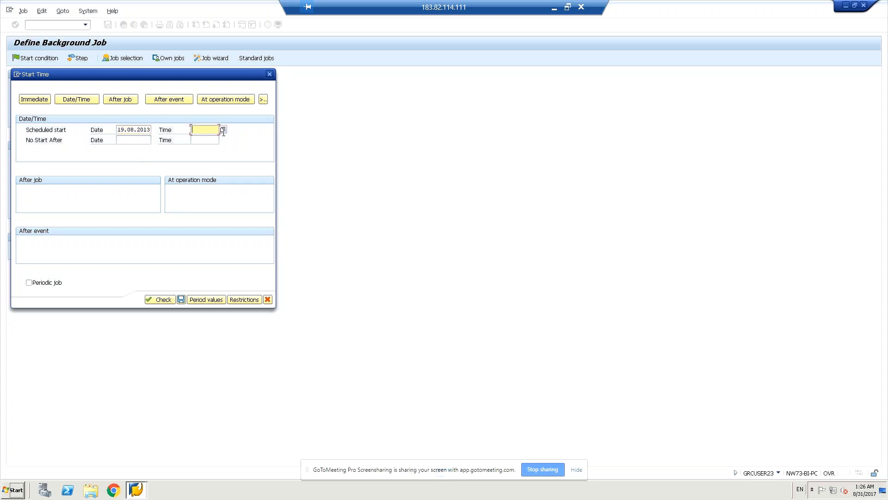
pyautogui.click(223, 130)
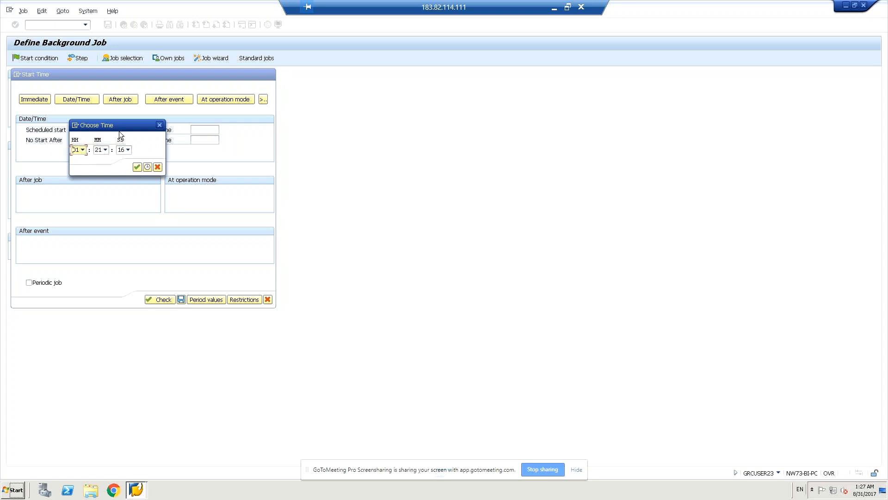
# Step: Accept 01:21:16 as the start time and reopen the start date calendar
pyautogui.moveTo(120, 127); pyautogui.dragTo(388, 172)
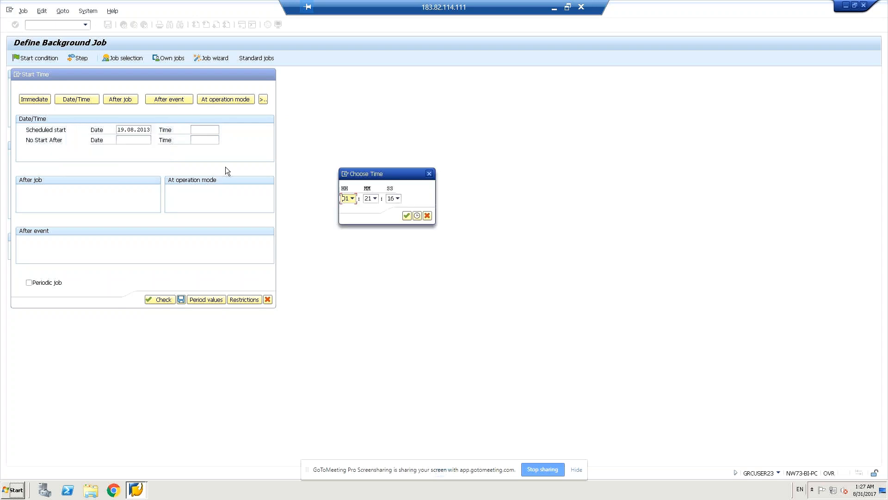
pyautogui.click(407, 215)
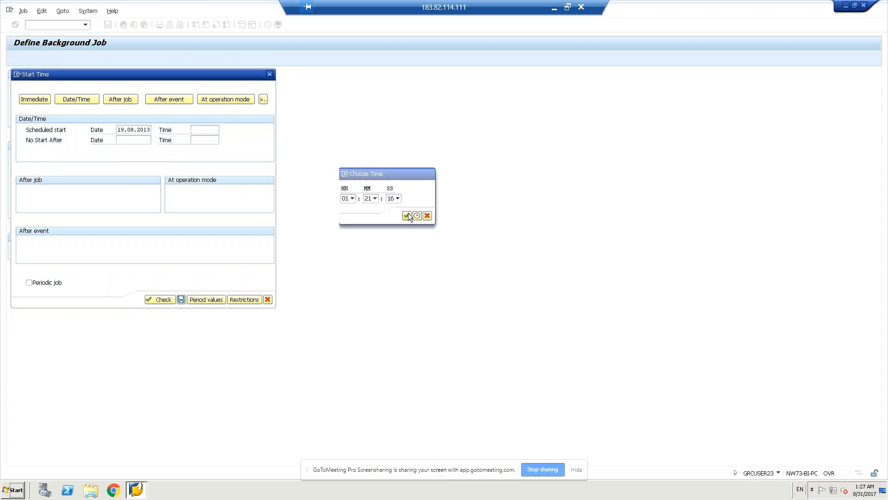
pyautogui.click(144, 130)
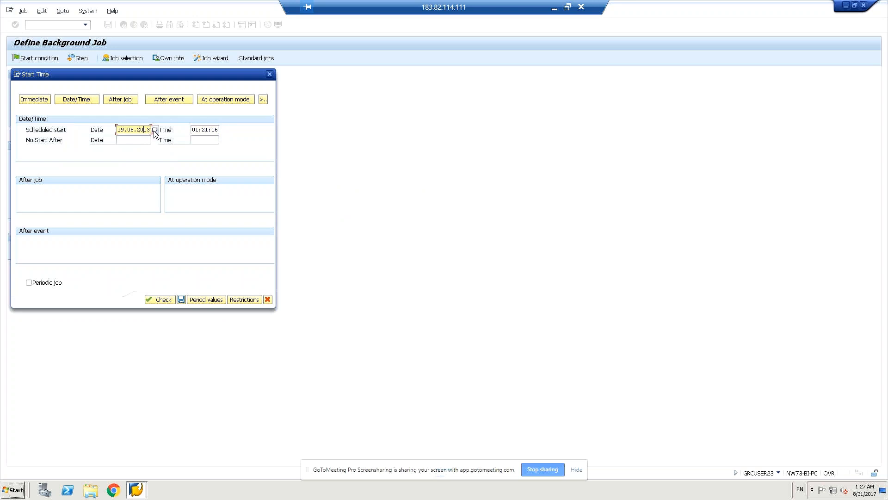
pyautogui.click(154, 131)
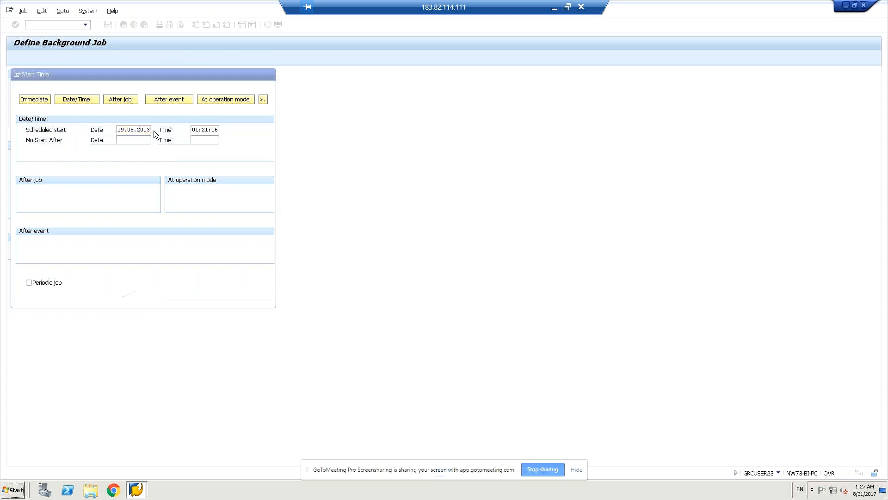
# Step: Step the calendar year back to 2013 and confirm 19.08.2013 as the start date
pyautogui.click(112, 130)
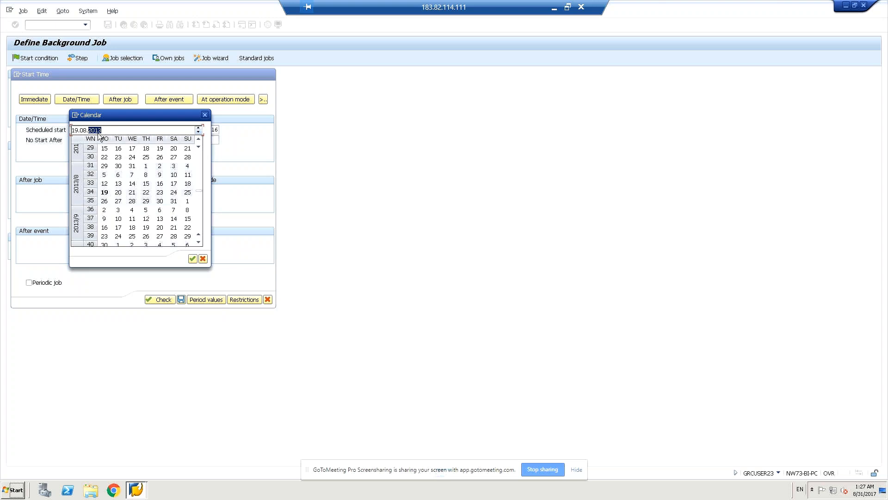
pyautogui.doubleClick(84, 130)
pyautogui.press('Right')
pyautogui.click(200, 128)
pyautogui.click(200, 127)
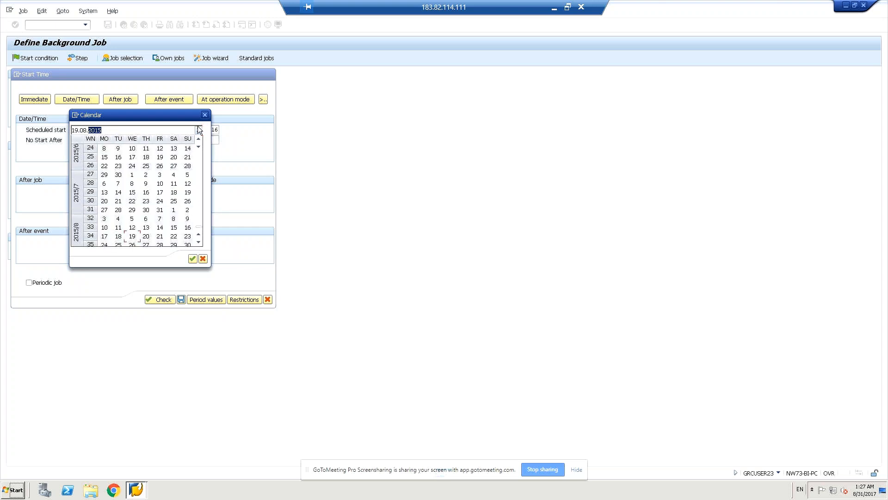
pyautogui.click(200, 128)
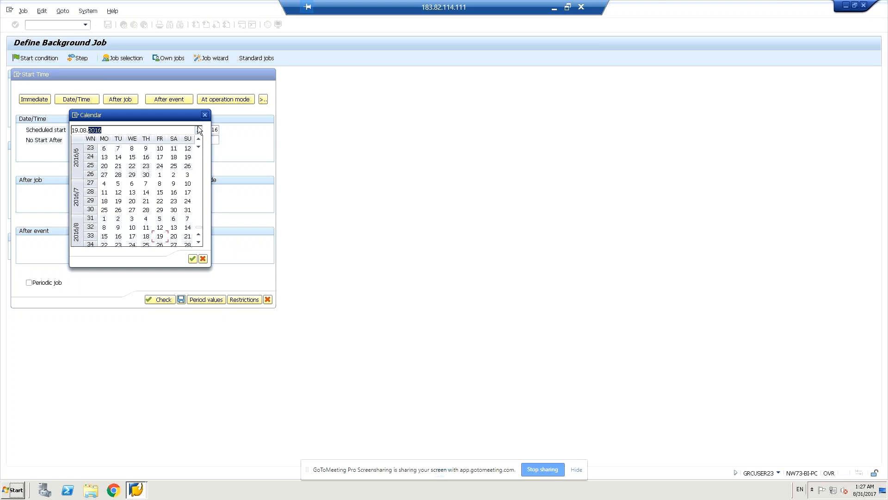
pyautogui.click(200, 128)
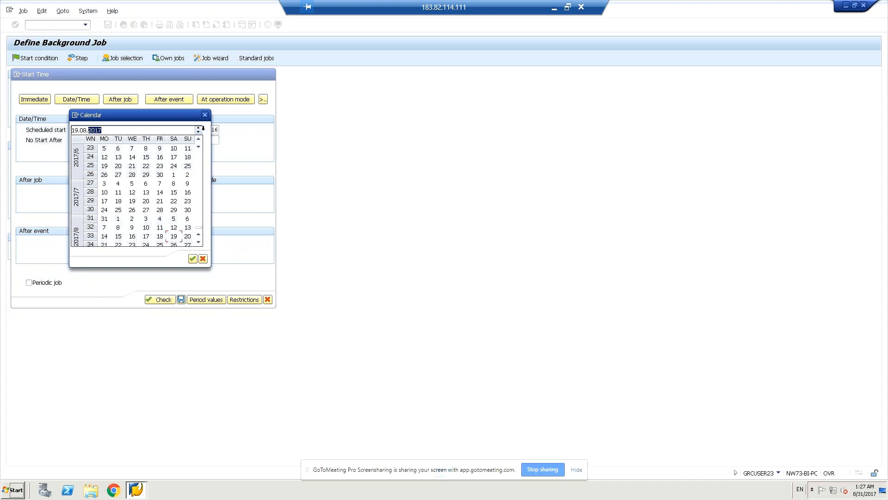
pyautogui.click(200, 131)
pyautogui.click(200, 132)
pyautogui.click(200, 131)
pyautogui.click(200, 132)
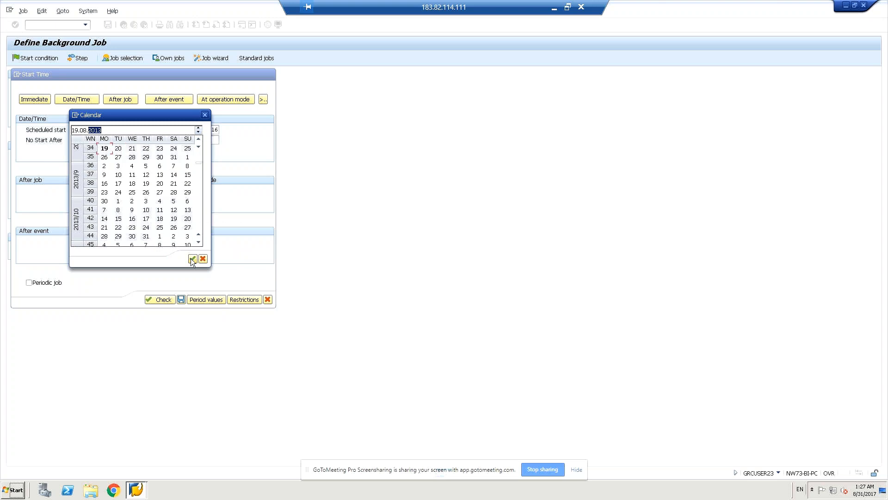
pyautogui.click(192, 259)
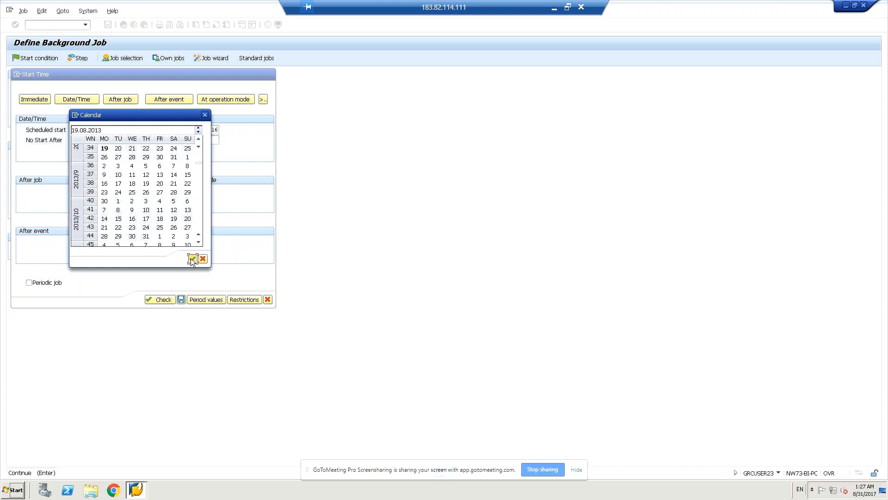
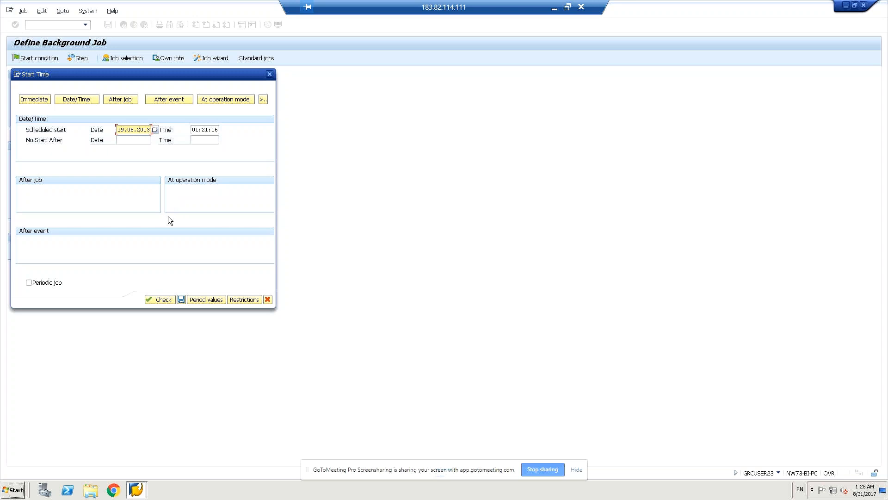
# Step: Pick the 21st in the calendar for the No Start After date
pyautogui.click(122, 139)
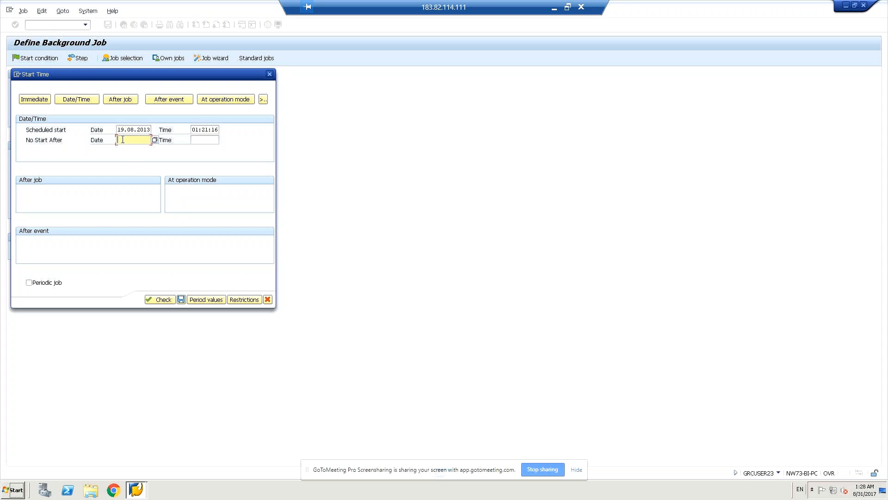
pyautogui.click(156, 140)
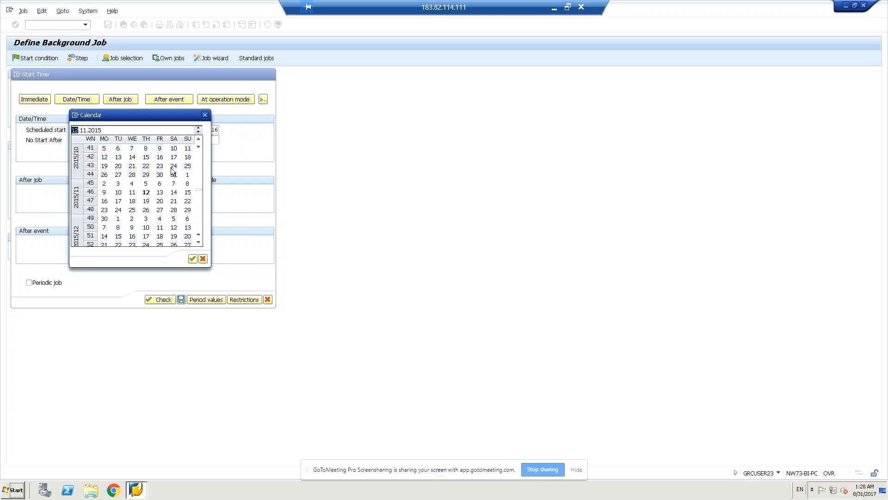
pyautogui.doubleClick(132, 166)
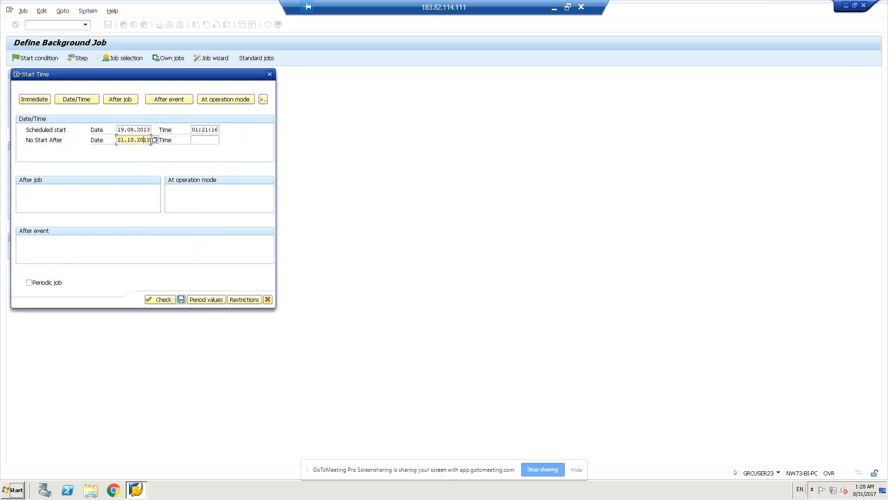
# Step: Step the calendar year back to 2013 and confirm 21.10.2013 as the No Start After date
pyautogui.click(154, 140)
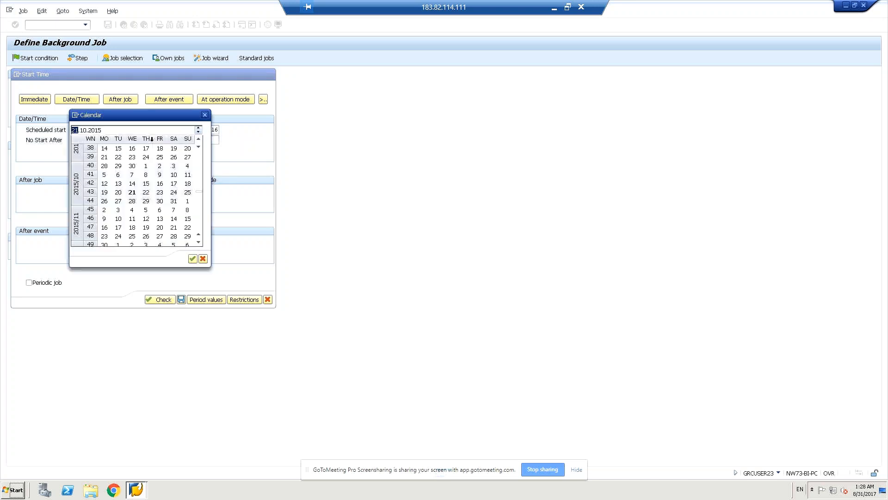
pyautogui.doubleClick(96, 131)
pyautogui.click(198, 129)
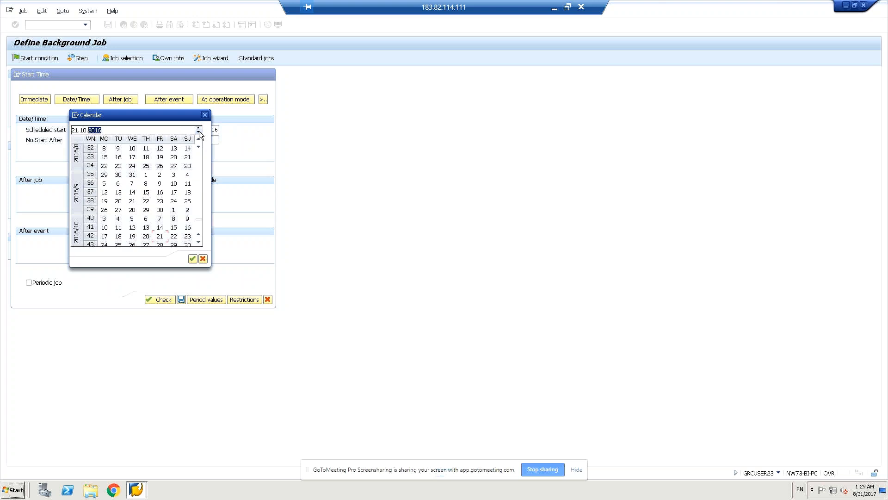
pyautogui.click(199, 133)
pyautogui.click(199, 132)
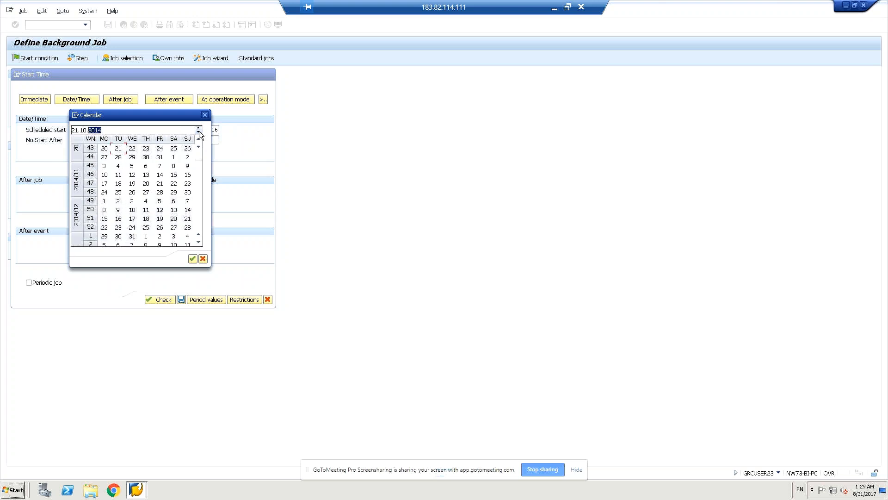
pyautogui.click(199, 132)
pyautogui.moveTo(147, 111); pyautogui.dragTo(357, 168)
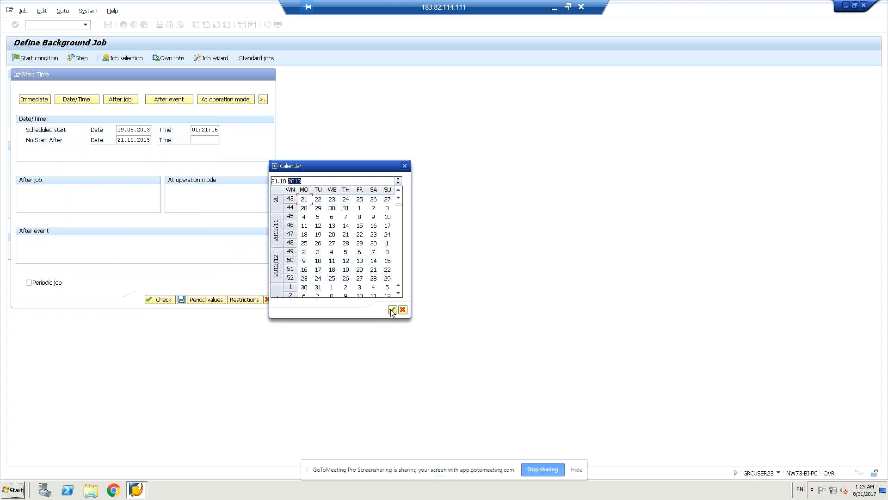
pyautogui.click(391, 309)
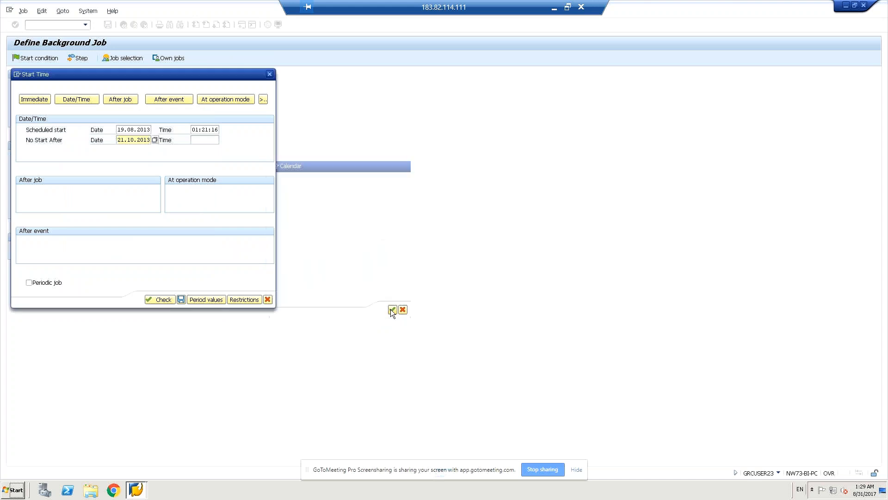
pyautogui.click(200, 141)
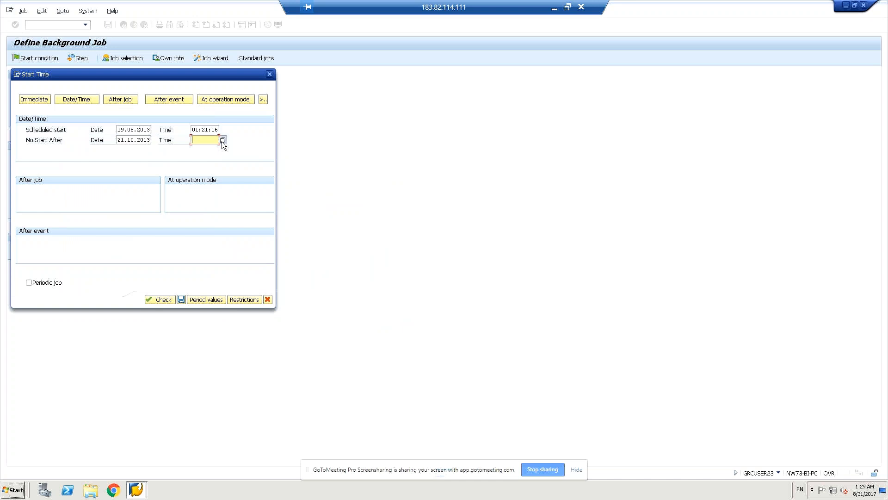
# Step: Accept 01:23:45 as the No Start After time and check the start settings
pyautogui.click(223, 141)
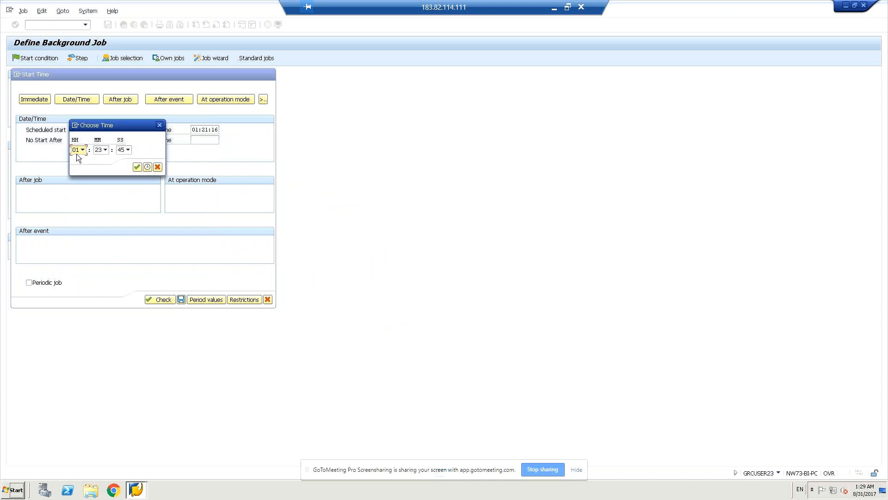
pyautogui.click(138, 167)
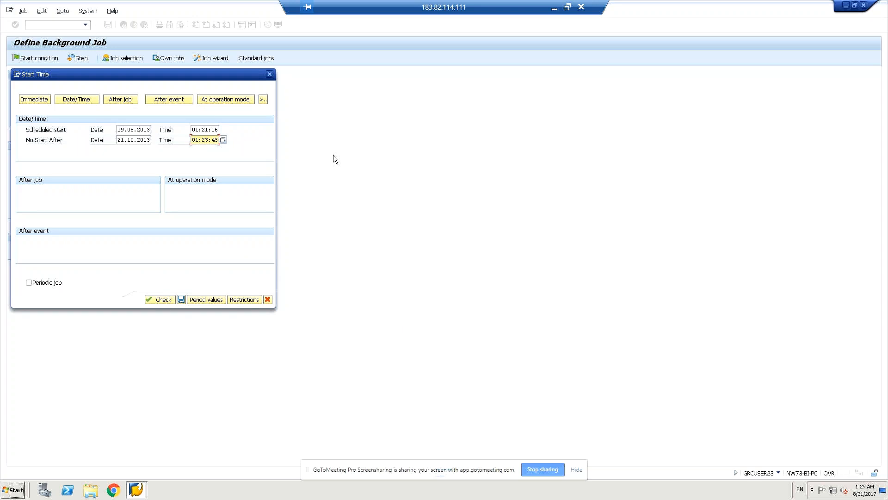
pyautogui.click(162, 300)
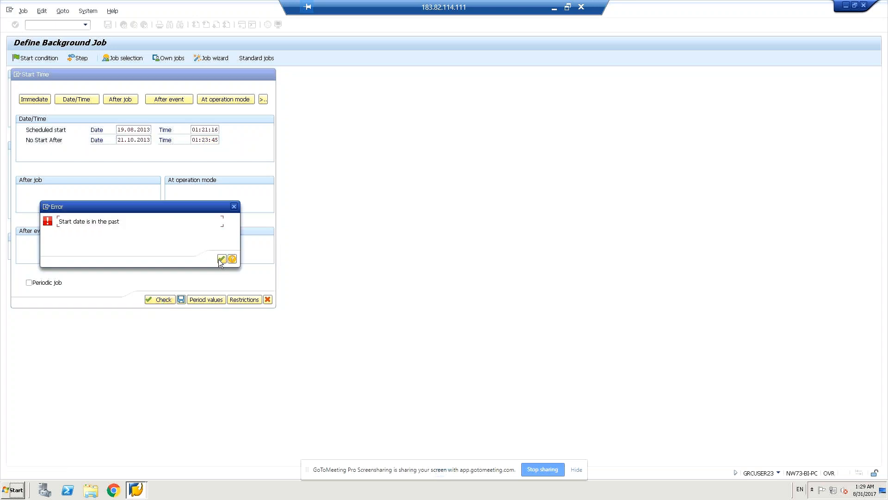
# Step: Clear the past-date errors and move the scheduled start date to 19.08.2014, then recheck
pyautogui.click(221, 259)
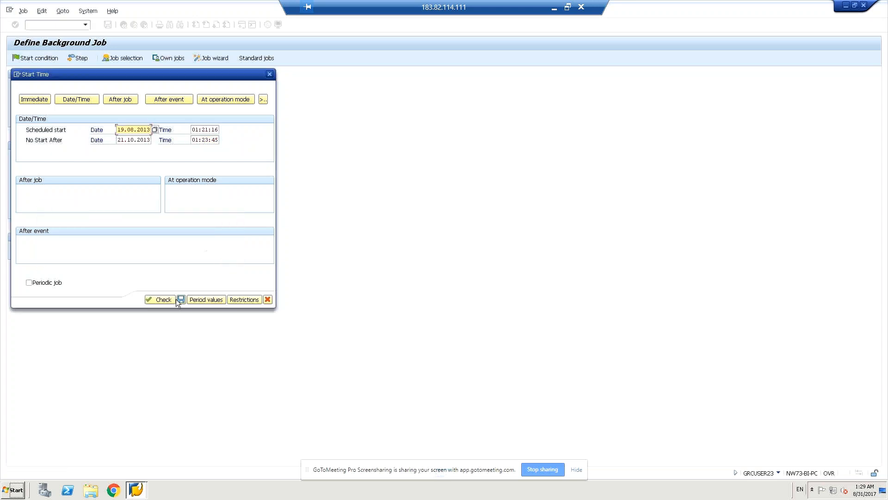
pyautogui.click(157, 300)
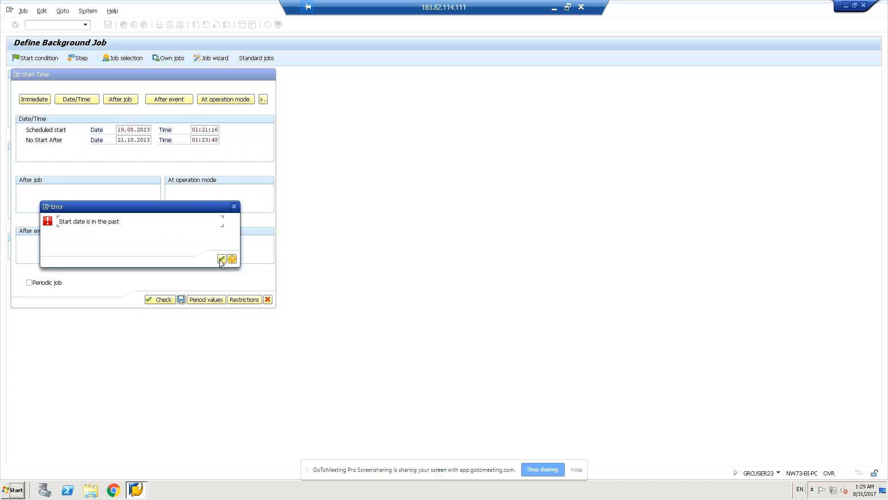
pyautogui.click(221, 259)
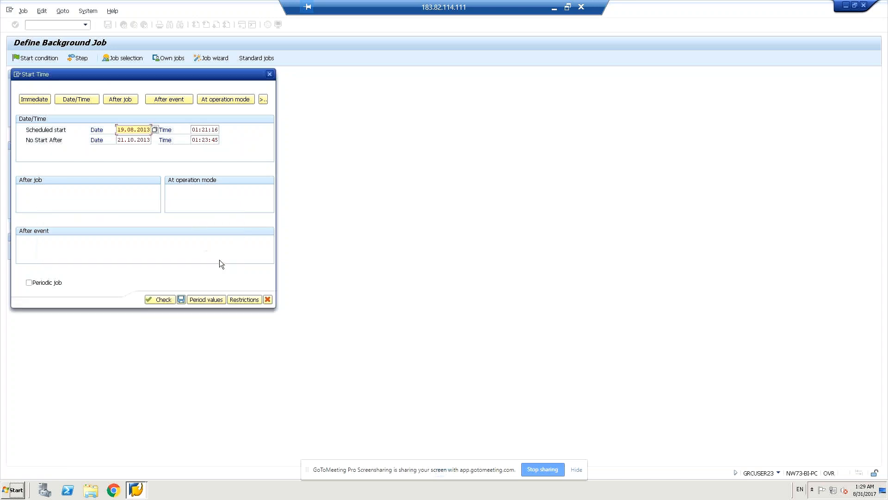
pyautogui.click(155, 130)
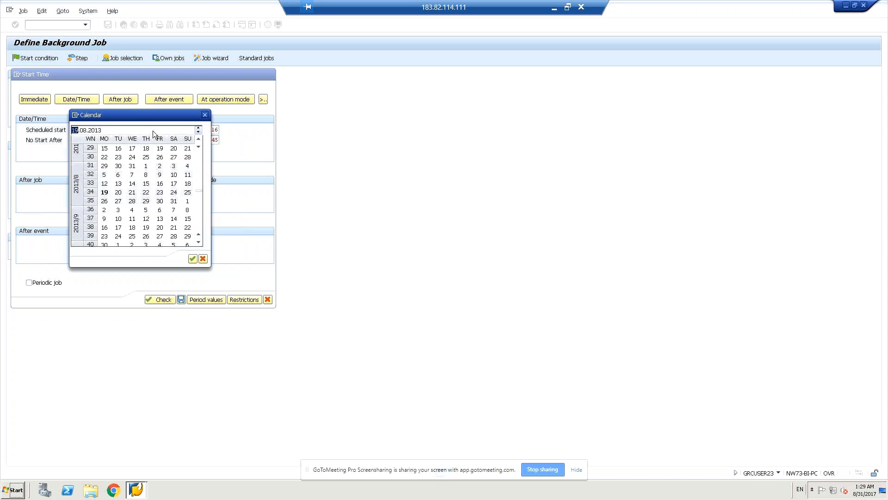
pyautogui.click(199, 127)
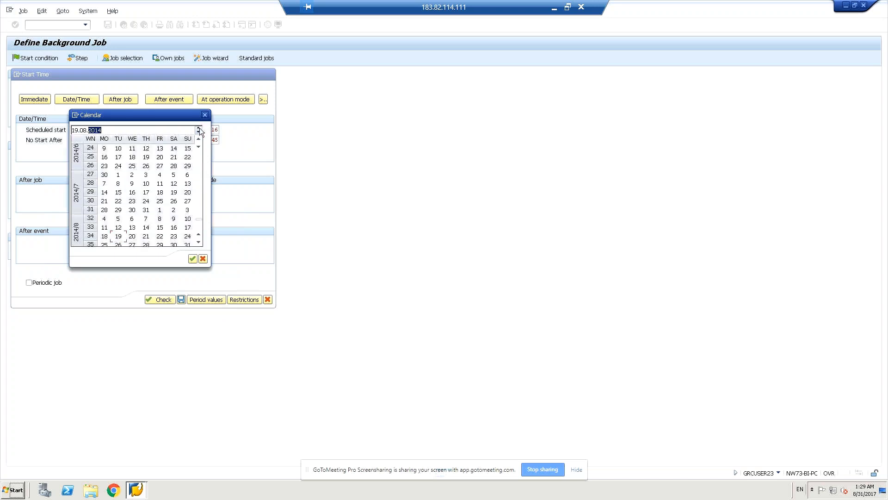
pyautogui.click(192, 259)
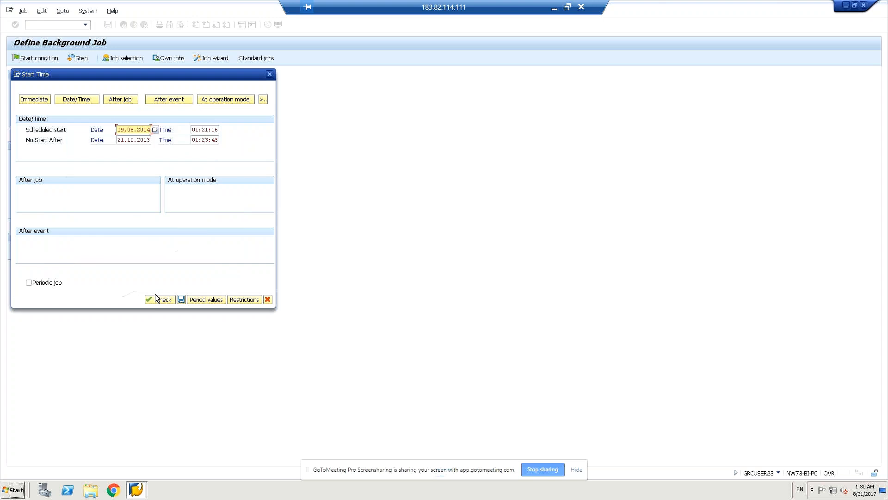
pyautogui.click(156, 300)
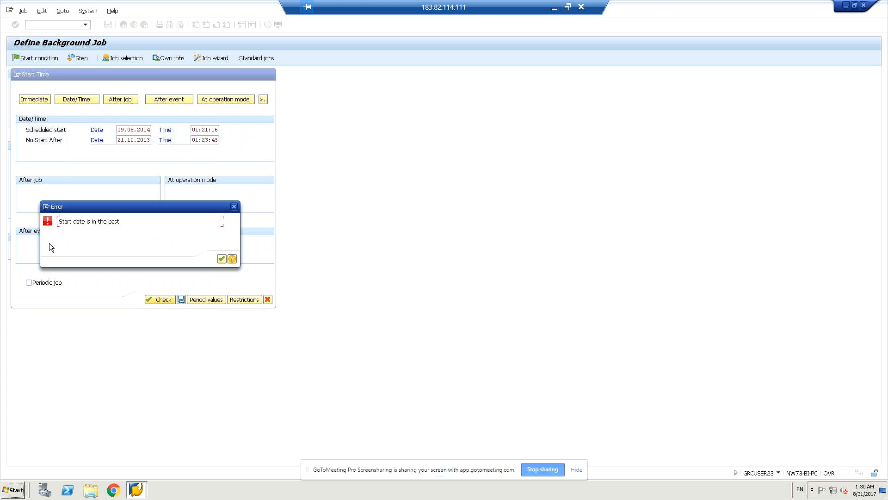
pyautogui.click(221, 258)
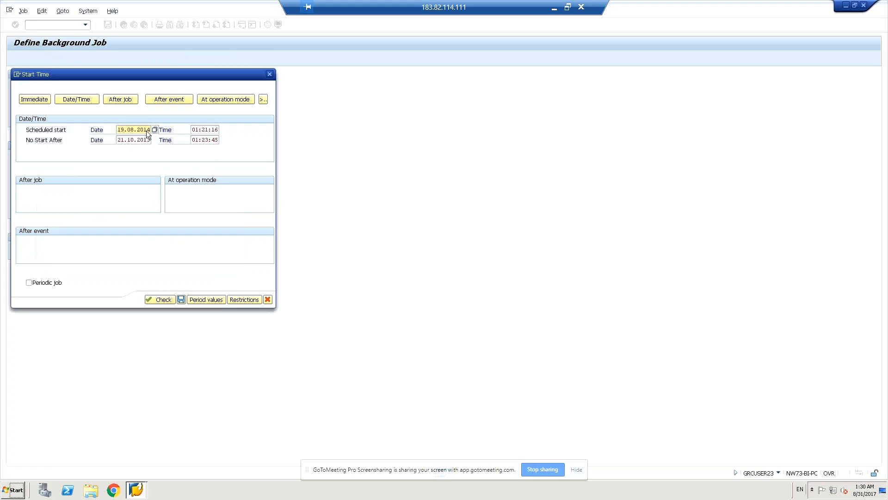
# Step: Change the scheduled start date to 19.08.2015 via its calendar
pyautogui.click(153, 130)
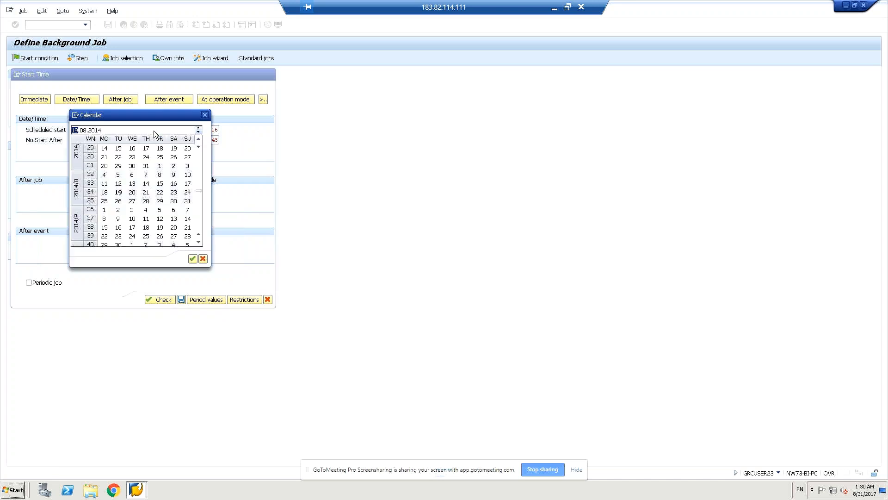
pyautogui.doubleClick(95, 131)
pyautogui.click(198, 128)
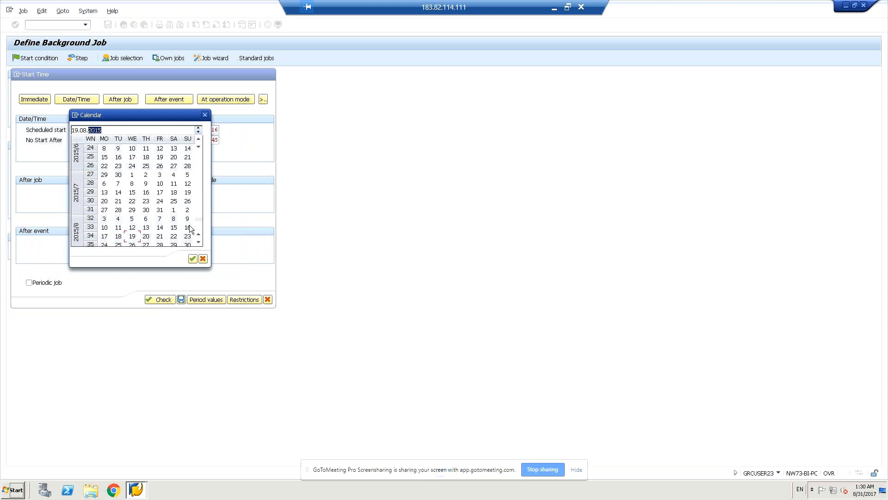
pyautogui.click(191, 259)
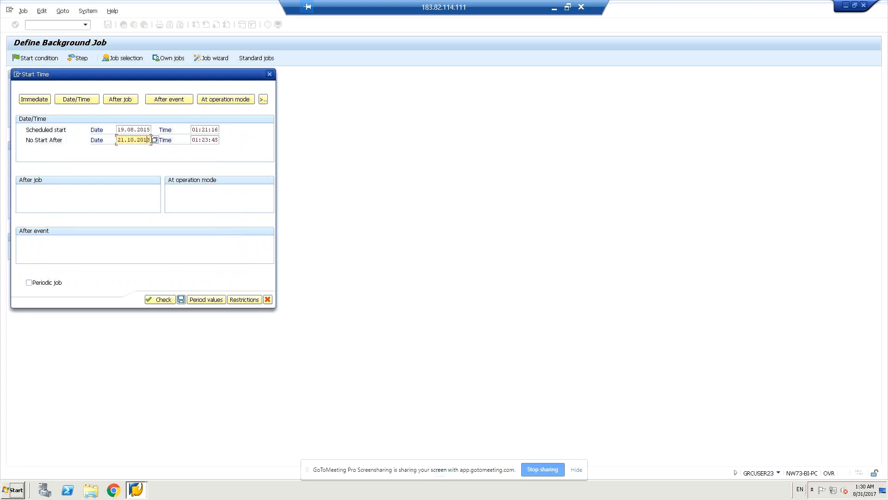
# Step: Edit the No Start After year to 2015, check, and dismiss the past-date error
pyautogui.press('BackSpace')
pyautogui.write('5')
pyautogui.click(163, 299)
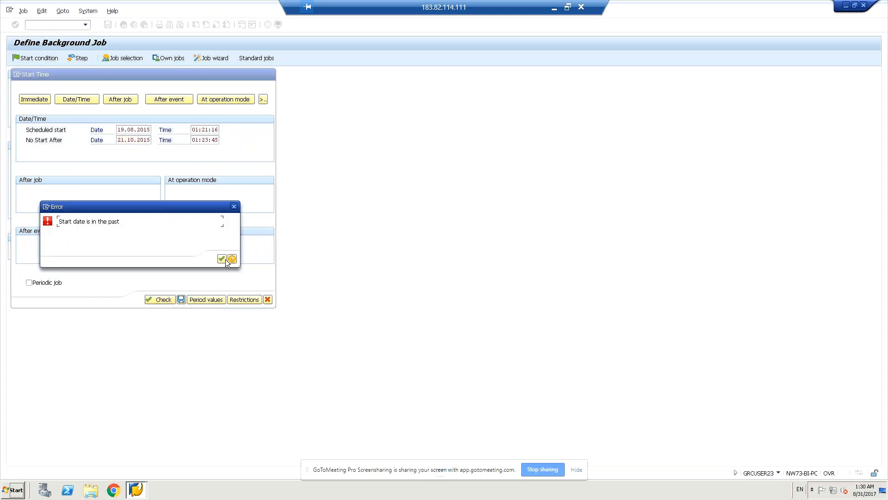
pyautogui.click(225, 259)
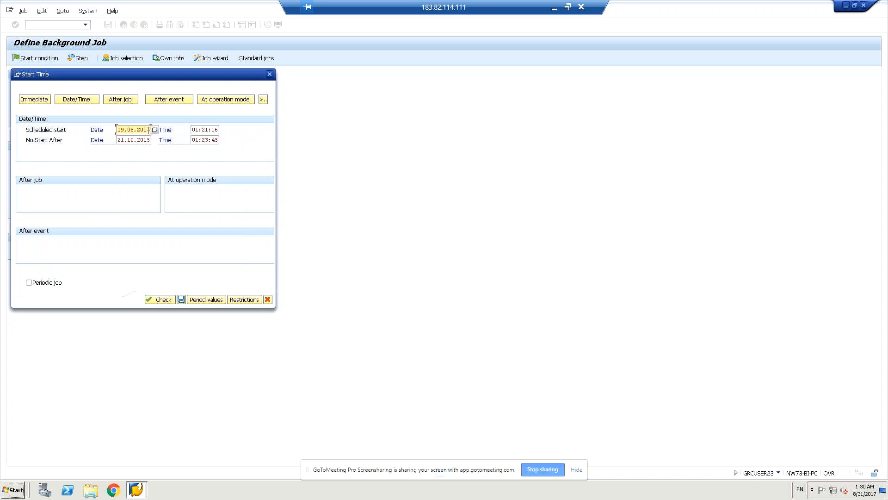
# Step: Change both the start date and No Start After date years to 2016
pyautogui.press('Down')
pyautogui.press('Up')
pyautogui.press('BackSpace')
pyautogui.write('6')
pyautogui.click(150, 139)
pyautogui.press('BackSpace')
pyautogui.write('6')
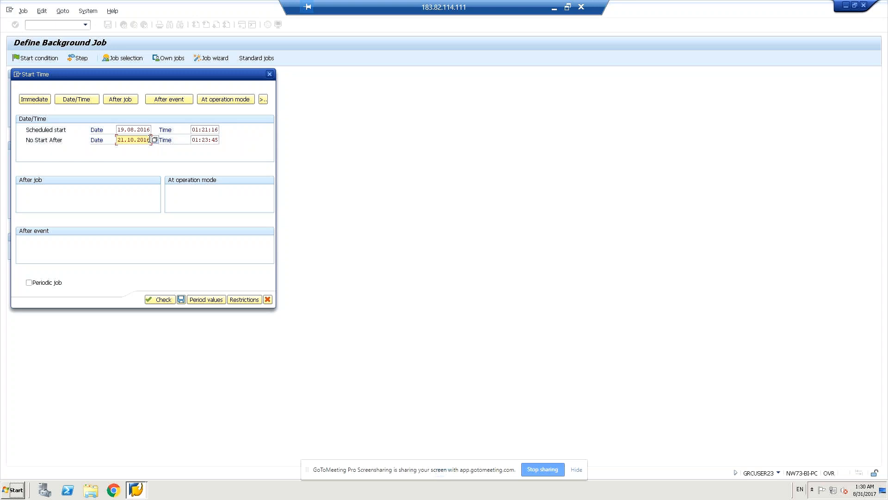
# Step: Check the 19.08.2016 and 21.10.2016 dates and save the start condition
pyautogui.click(160, 300)
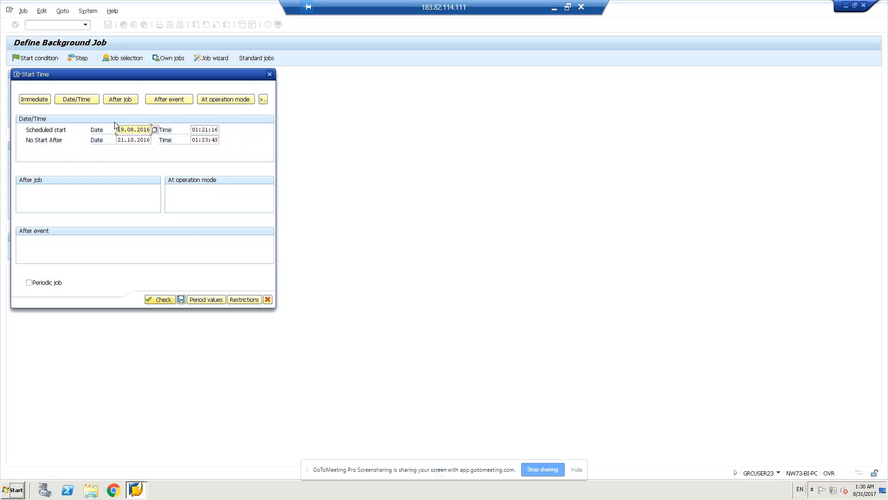
pyautogui.click(127, 140)
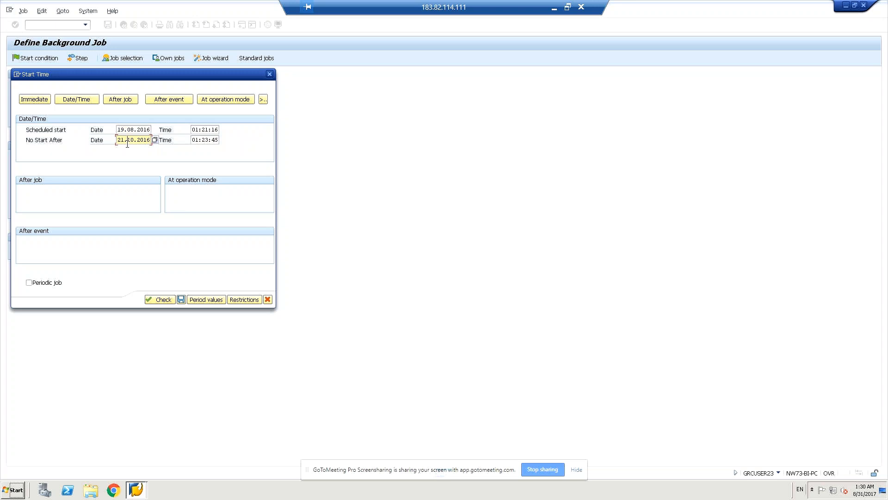
pyautogui.click(162, 300)
pyautogui.click(182, 300)
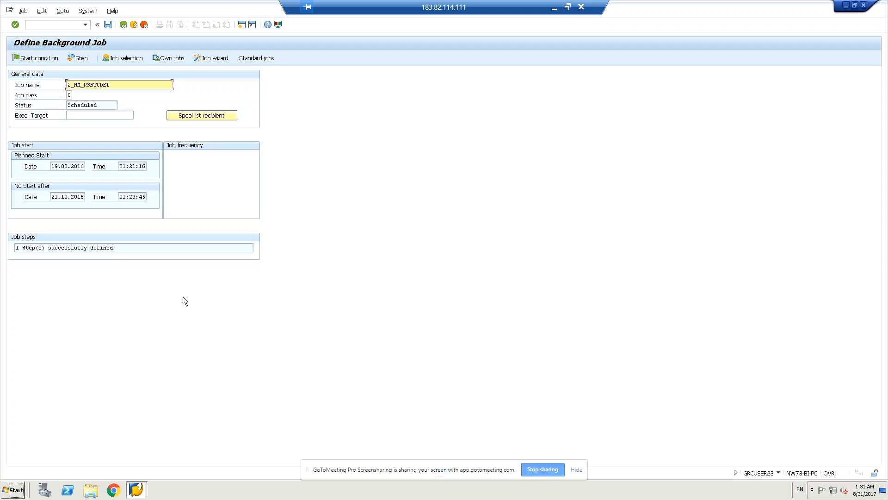
# Step: Go to Simple Job Selection with /nsm37 and focus the Z_MM_RSBTCDEL job name criterion
pyautogui.click(57, 25)
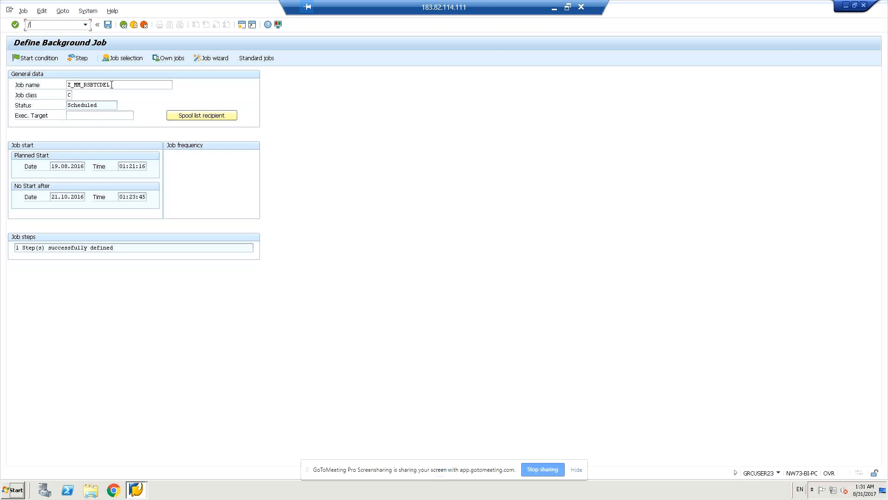
pyautogui.moveTo(111, 85); pyautogui.dragTo(65, 86)
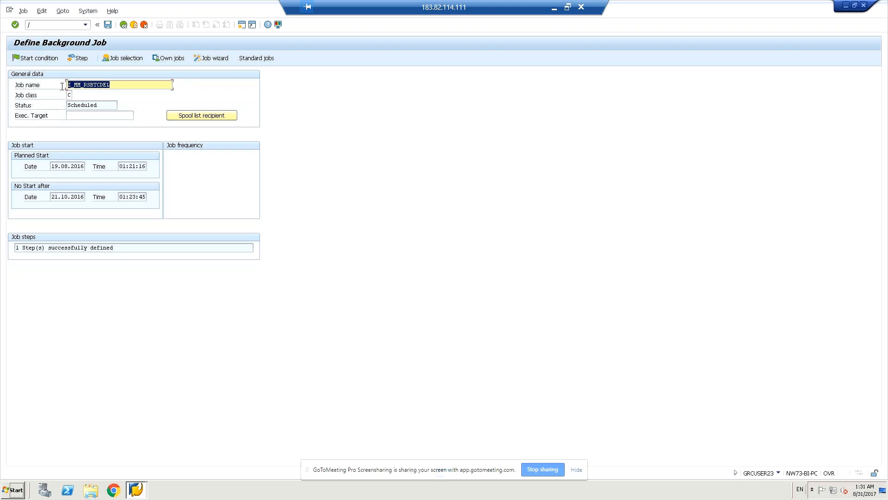
pyautogui.click(62, 75)
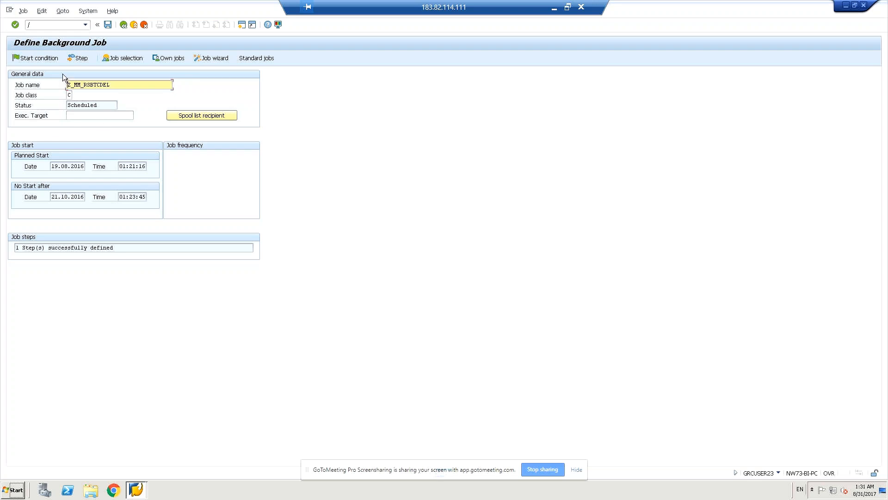
pyautogui.click(60, 24)
pyautogui.write('n')
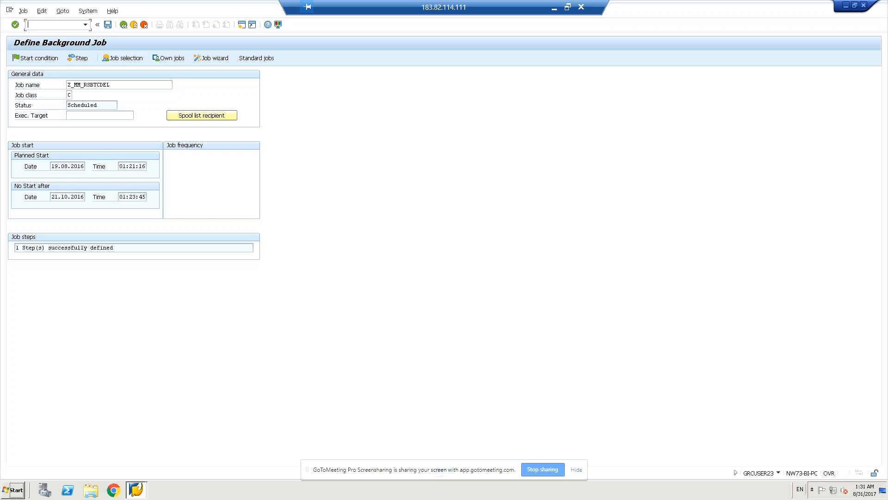
pyautogui.write('sm37')
pyautogui.press('Return')
pyautogui.click(93, 74)
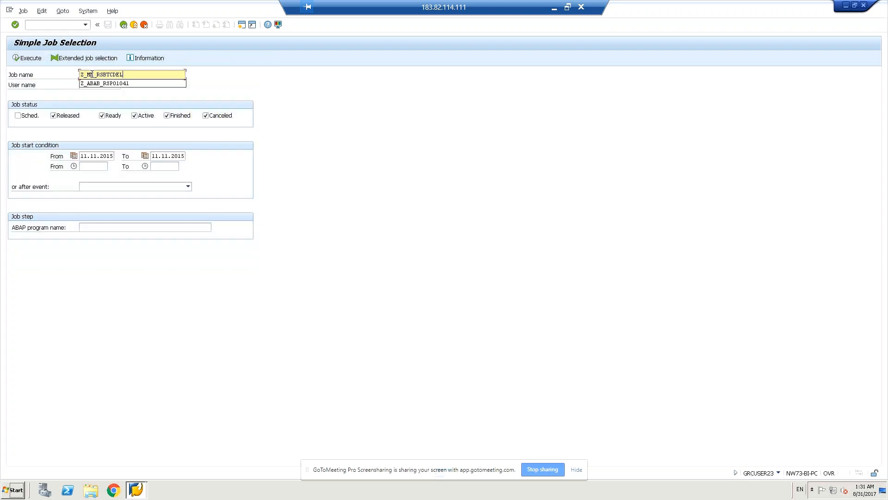
# Step: Tick the Sched. status and execute the search for Z_MM_RSBTCDEL
pyautogui.click(355, 123)
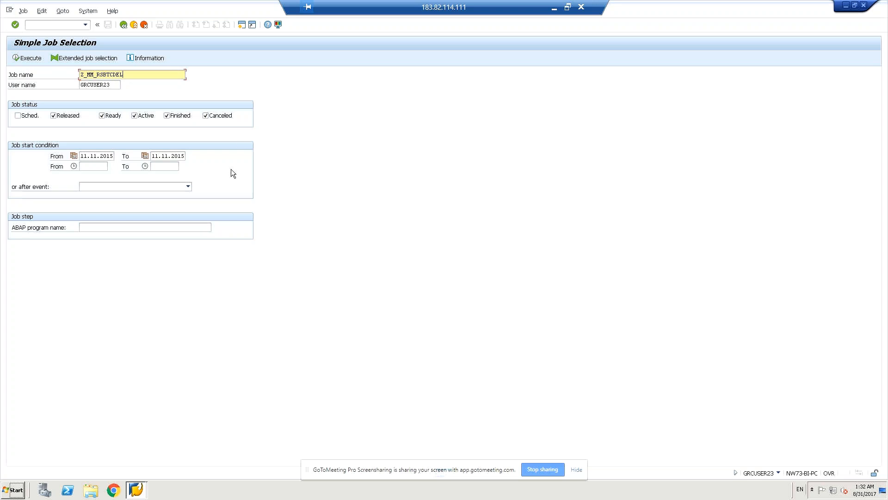
pyautogui.click(19, 119)
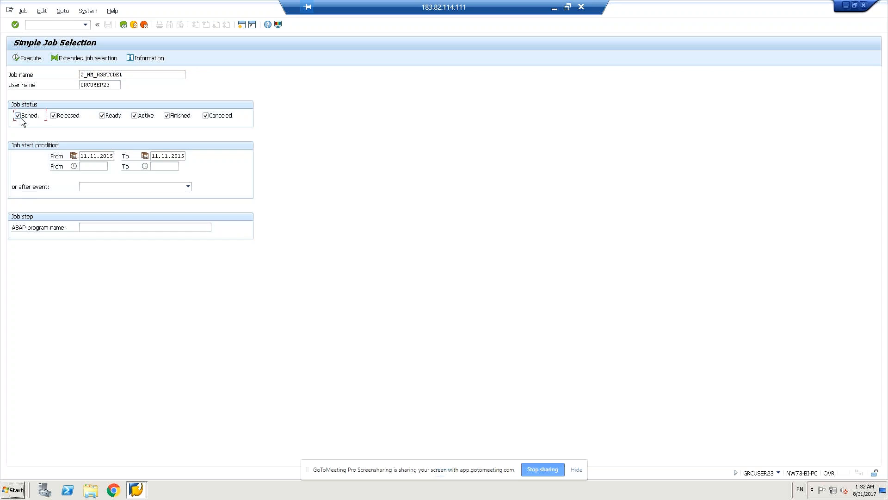
pyautogui.click(29, 59)
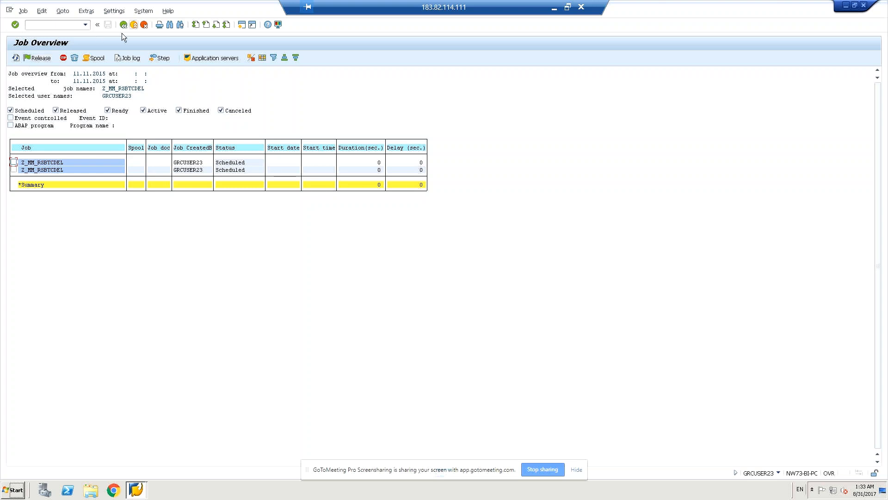
# Step: Jump to a blank Define Background Job screen with transaction /nsm36
pyautogui.click(43, 25)
pyautogui.write('/nsm36')
pyautogui.press('Return')
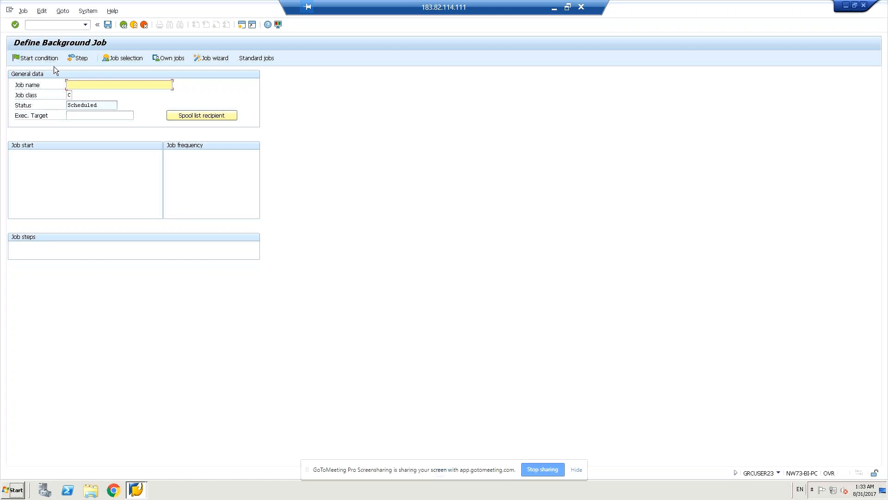
# Step: Choose an After job start condition, tick Start status-dependent, and focus the predecessor Name field
pyautogui.click(43, 60)
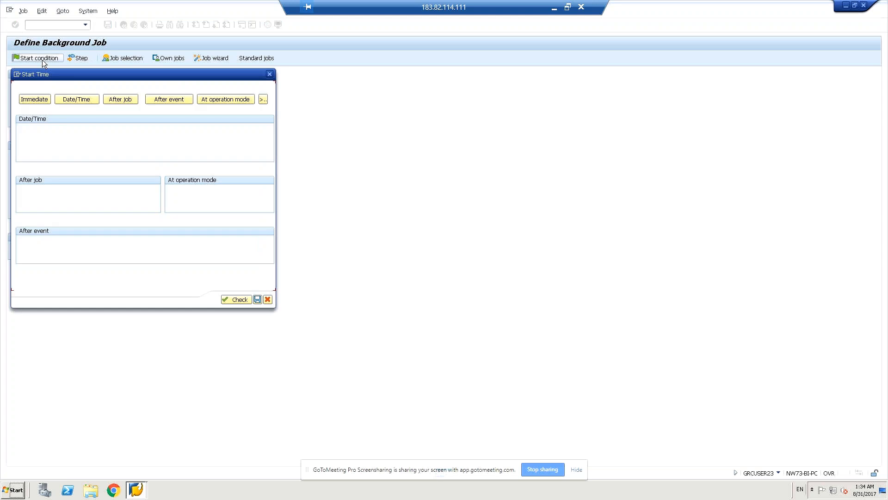
pyautogui.click(121, 100)
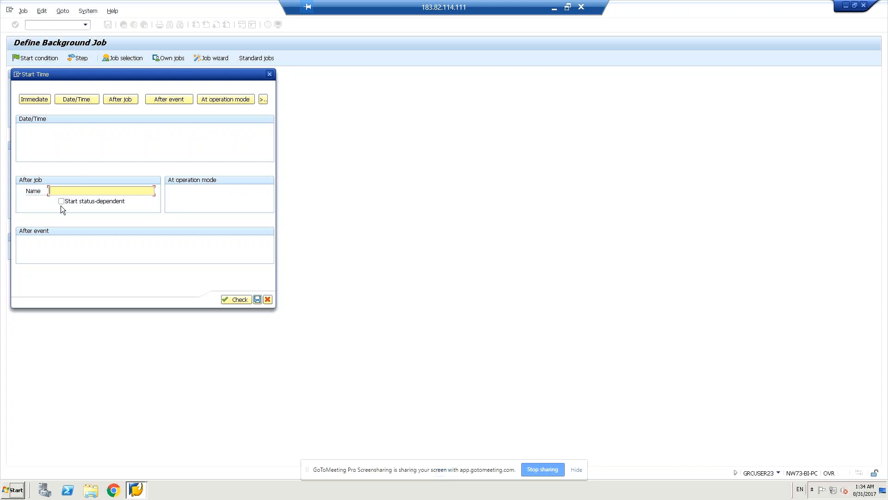
pyautogui.click(61, 200)
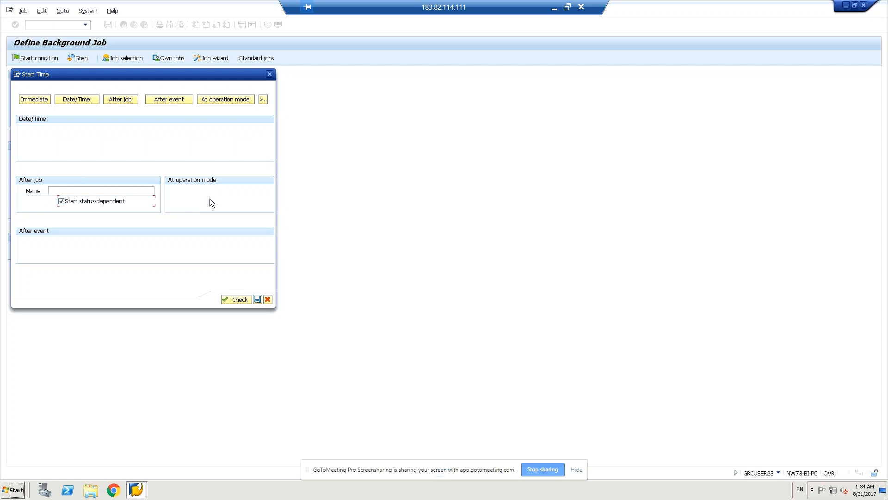
pyautogui.click(102, 190)
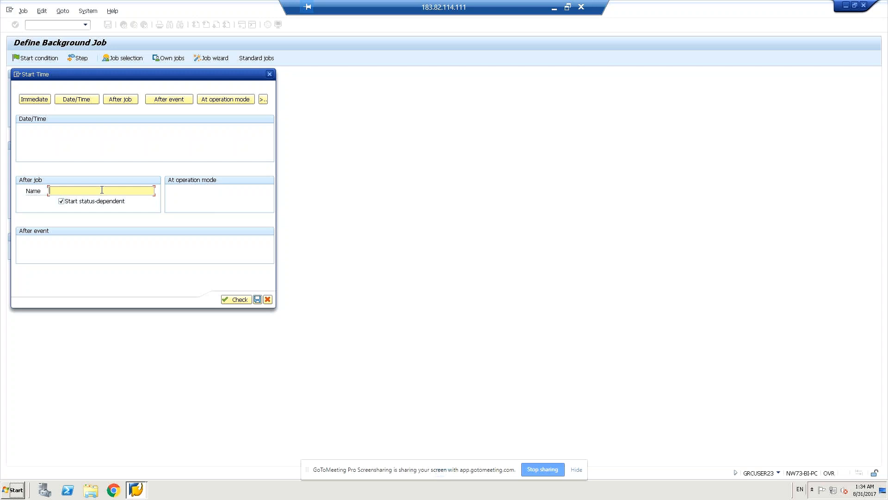
# Step: Switch to the Workday/time start options and use F4 on the Factory calendar field
pyautogui.click(263, 99)
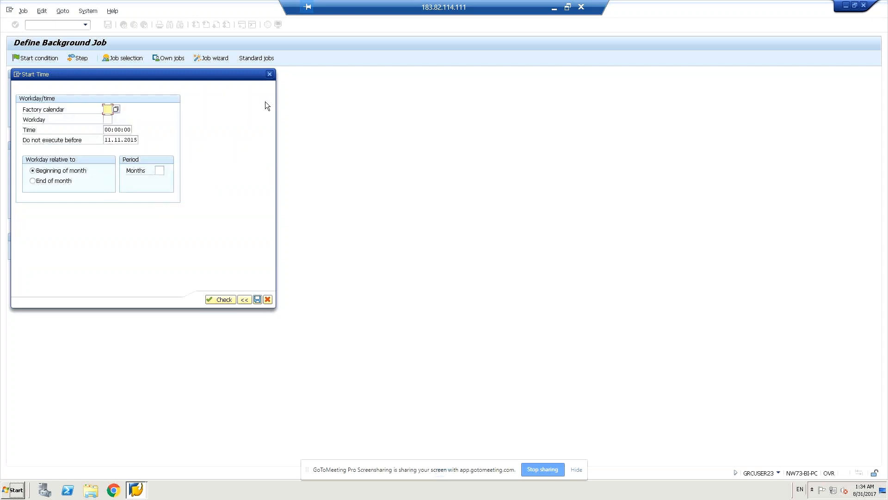
pyautogui.click(245, 300)
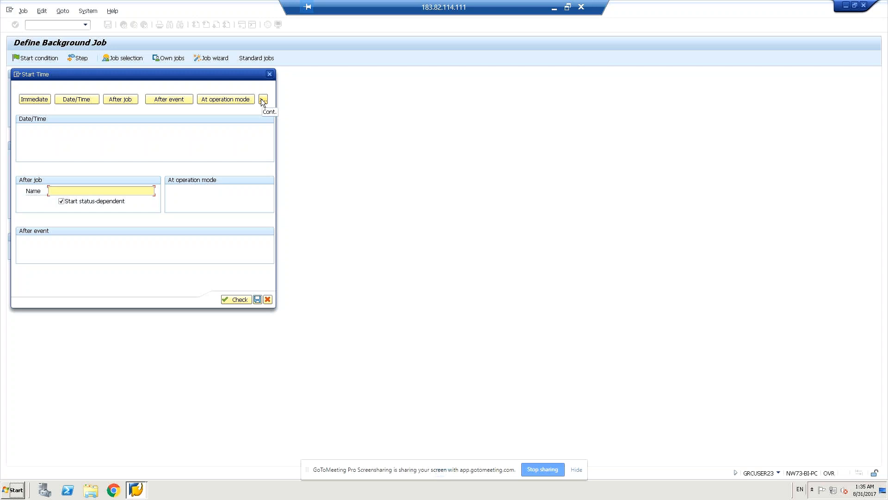
pyautogui.click(263, 100)
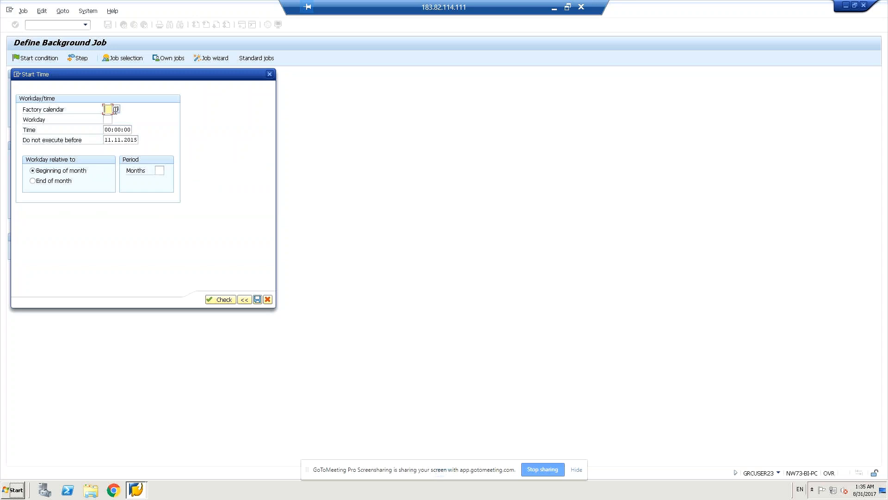
pyautogui.click(115, 110)
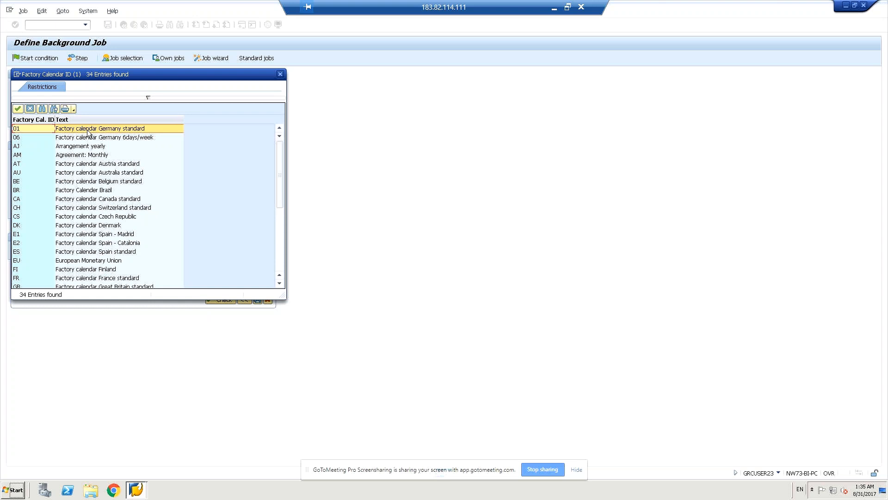
# Step: Set a workday start condition: factory calendar 01, workday 01 from month start, then check and save it
pyautogui.click(88, 130)
pyautogui.doubleClick(87, 132)
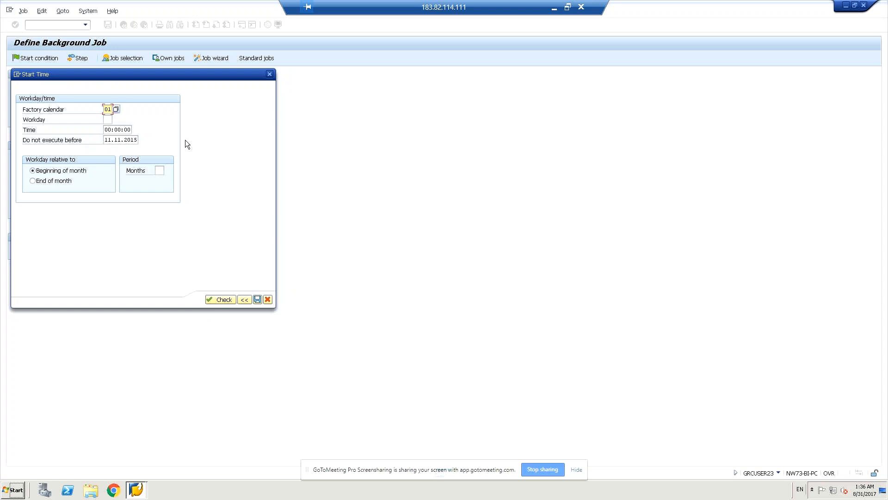
pyautogui.click(109, 119)
pyautogui.write('1')
pyautogui.press('BackSpace')
pyautogui.write('01')
pyautogui.click(223, 300)
pyautogui.click(257, 300)
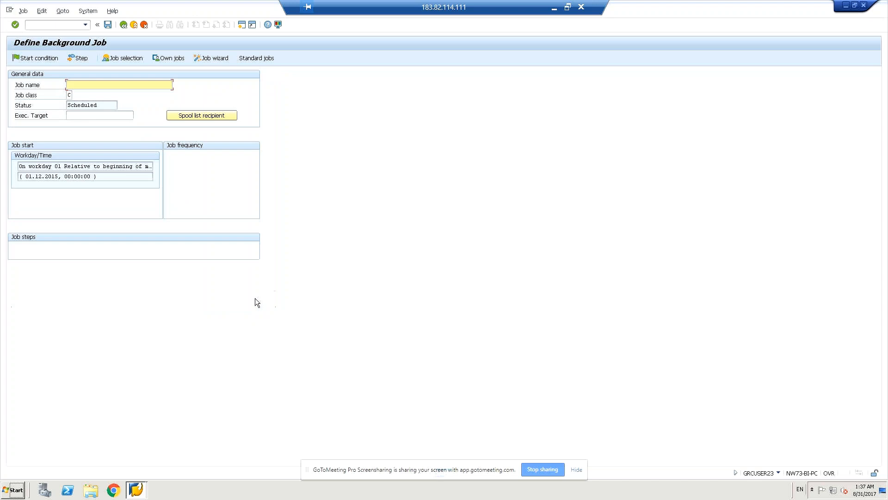
# Step: Enter Z_MM_RSBTCDEL2 as the background job name
pyautogui.click(108, 25)
pyautogui.write('z')
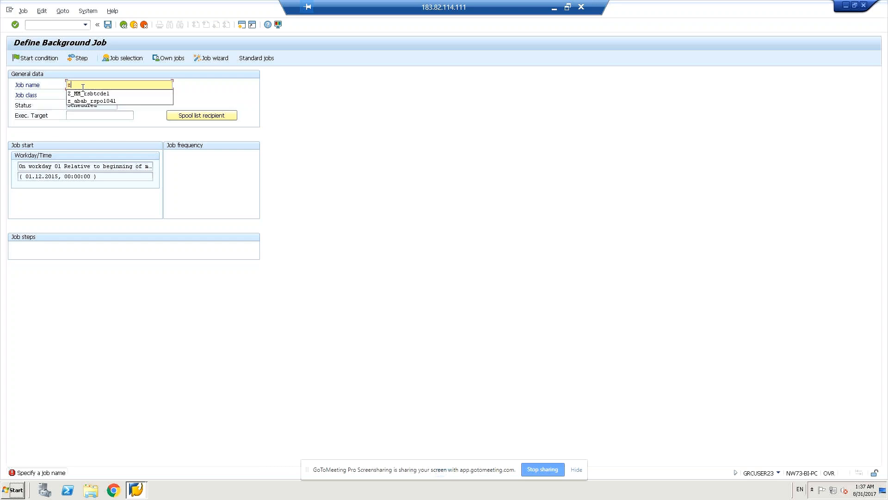
pyautogui.write('_')
pyautogui.write('sd_')
pyautogui.press('BackSpace')
pyautogui.press('BackSpace')
pyautogui.press('BackSpace')
pyautogui.write('MM')
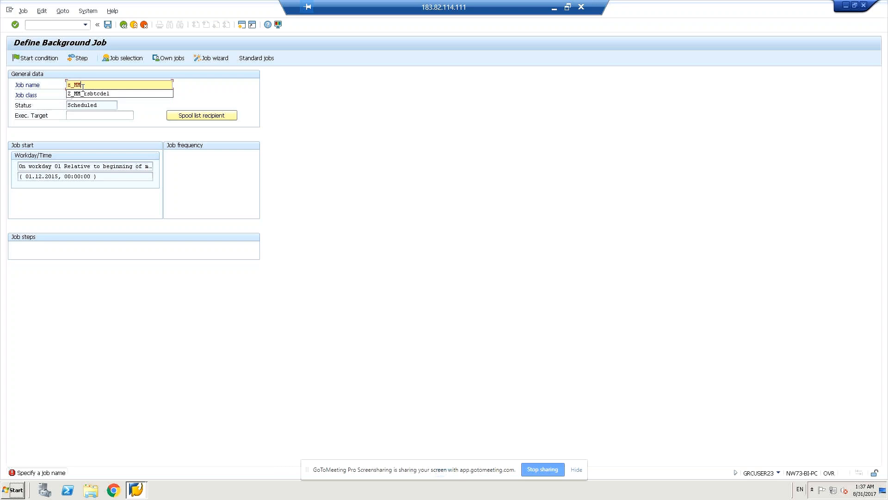
pyautogui.write('_RSBTCDEL2')
# Step: Define a job step running ABAP program RSBTCDEL2 with variant SAP&001
pyautogui.hotkey('shift', 'F2')
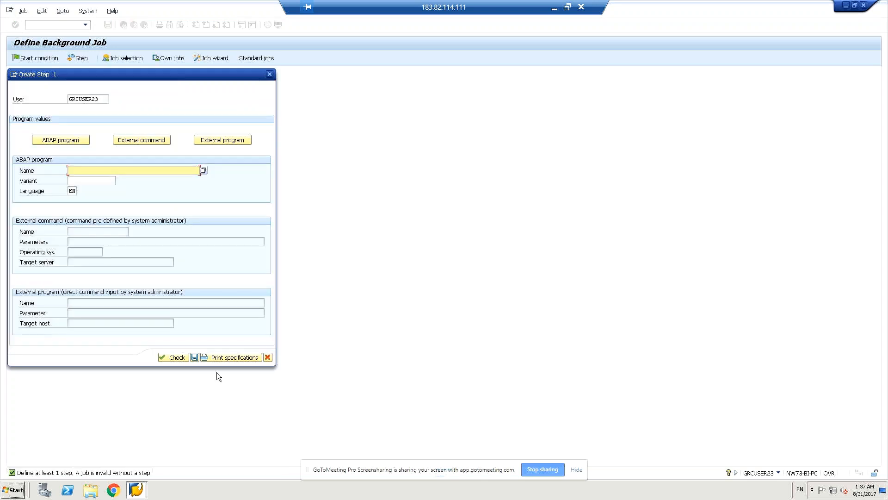
pyautogui.click(181, 358)
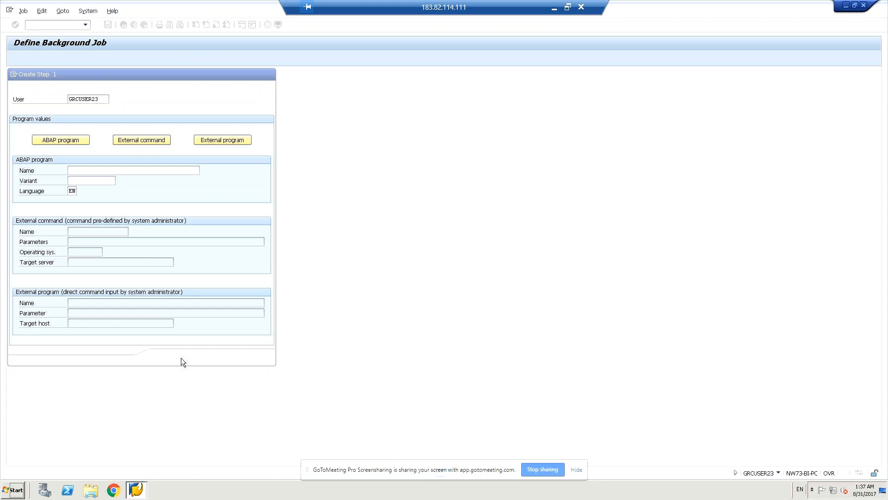
pyautogui.click(222, 259)
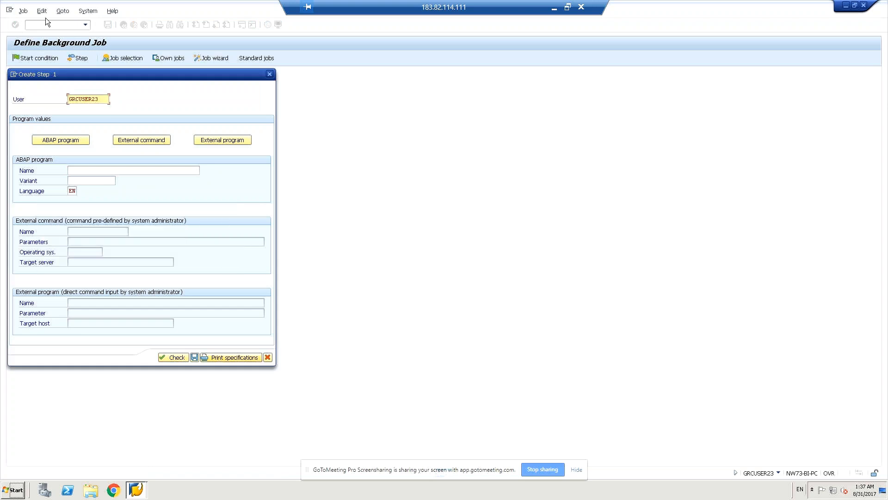
pyautogui.click(141, 170)
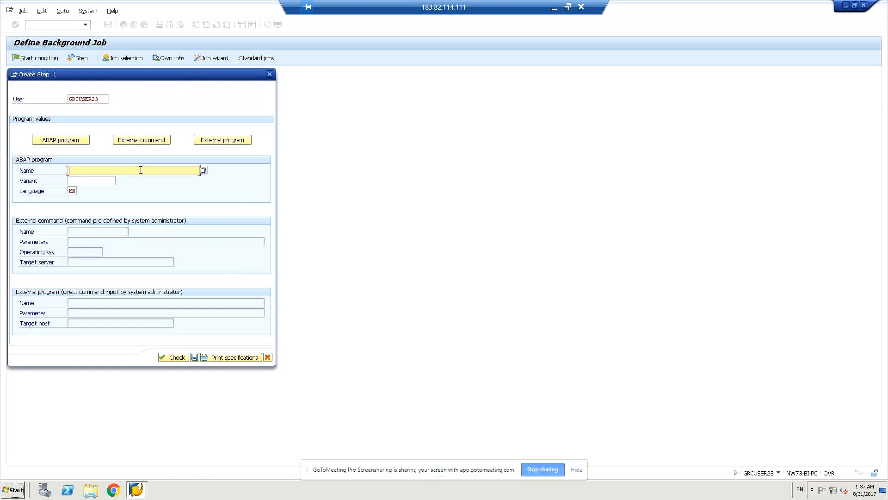
pyautogui.write('rs')
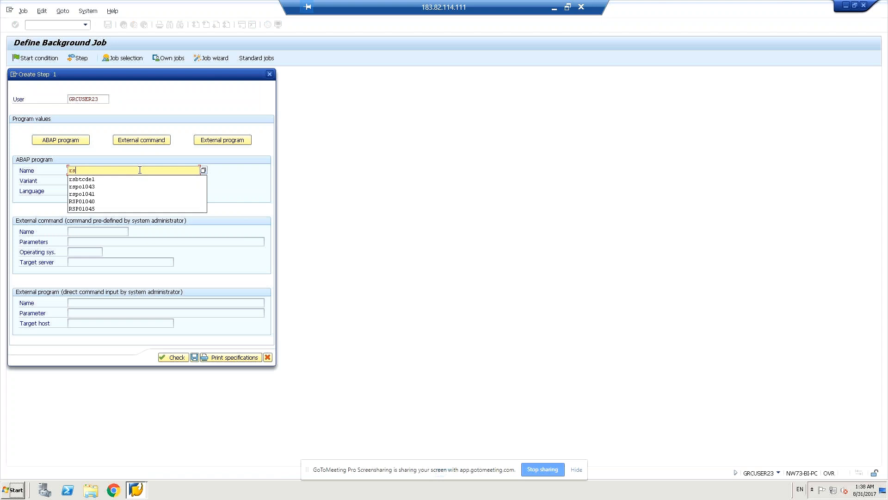
pyautogui.write('btc')
pyautogui.press('BackSpace')
pyautogui.press('BackSpace')
pyautogui.press('BackSpace')
pyautogui.press('BackSpace')
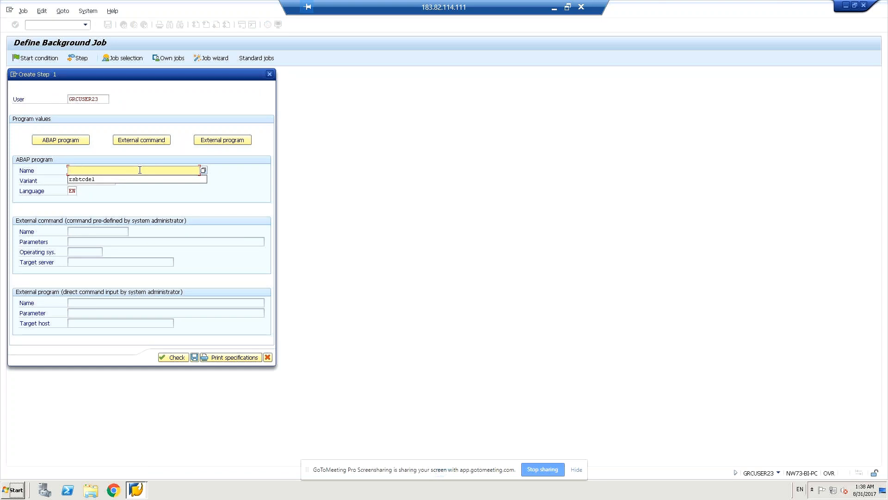
pyautogui.write('rsbtcdel2')
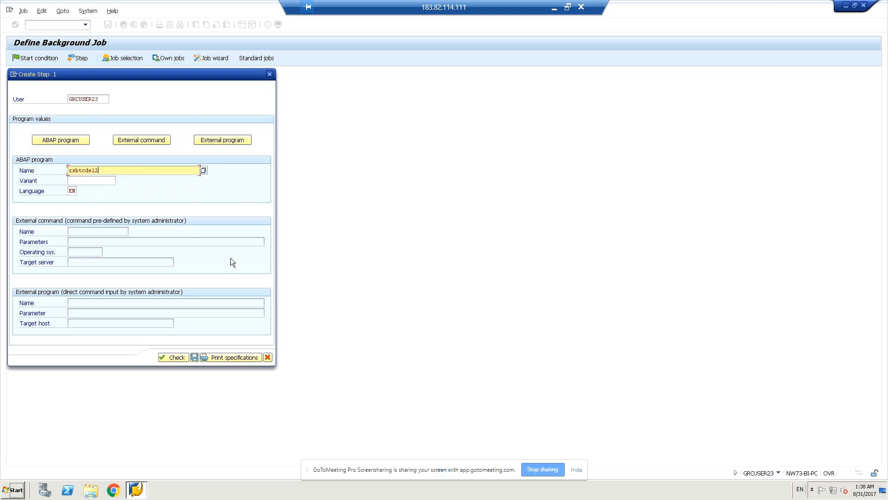
pyautogui.click(73, 181)
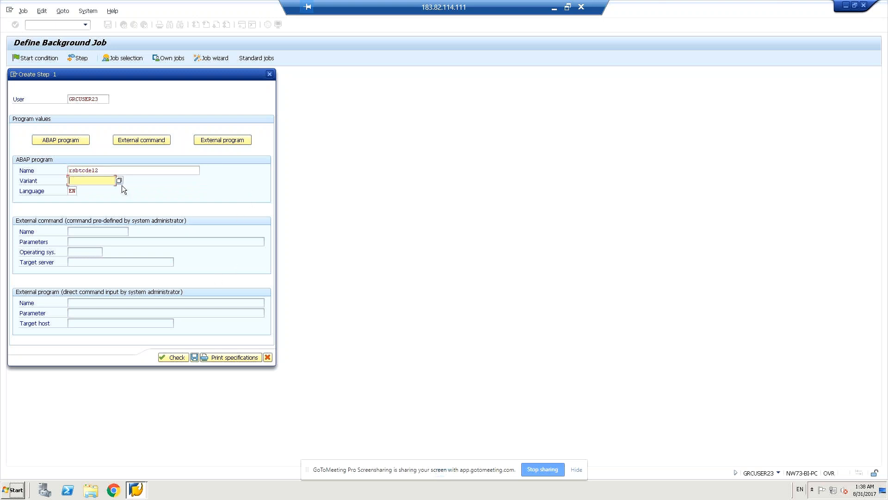
pyautogui.click(120, 182)
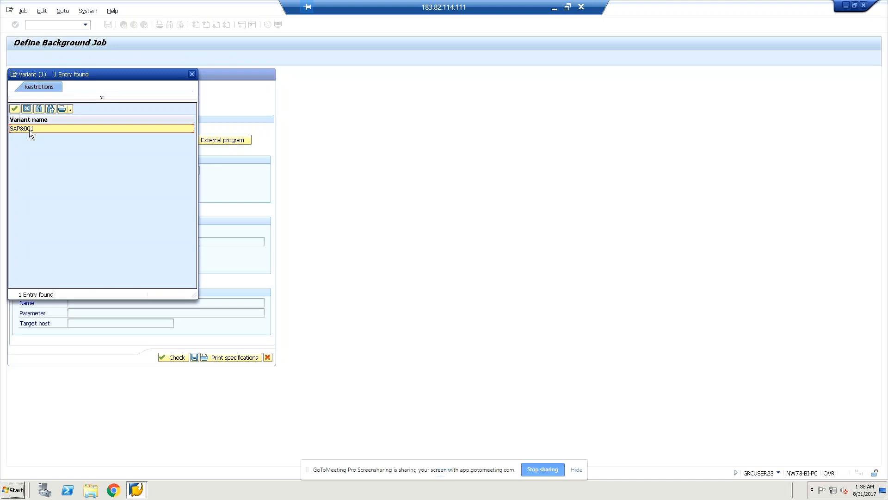
pyautogui.doubleClick(29, 130)
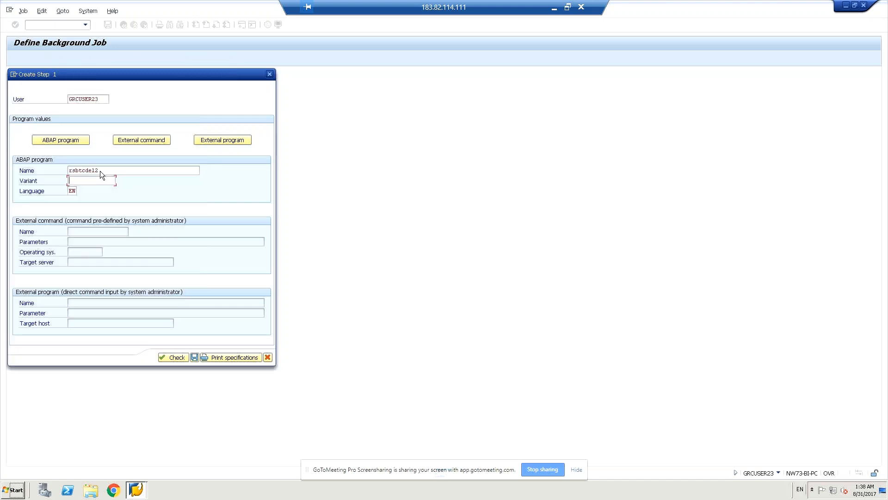
# Step: Check and save the step, return to the job definition, and save job Z_MM_RSBTCDEL2
pyautogui.click(182, 358)
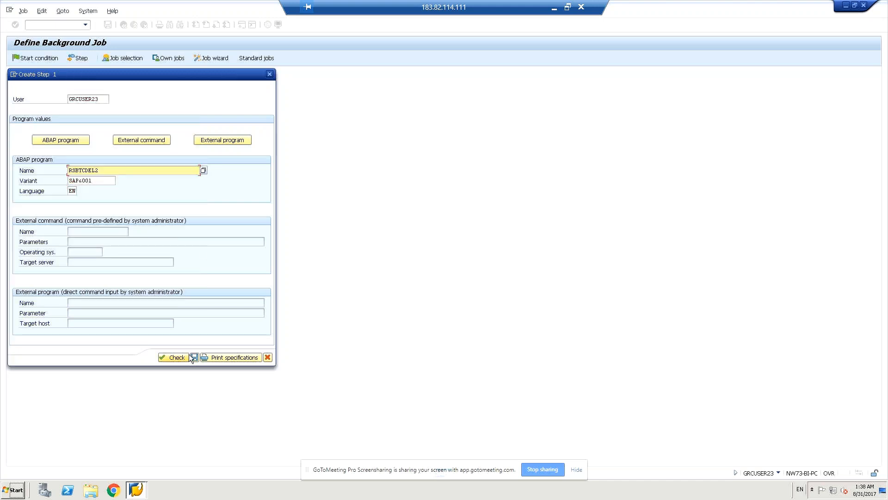
pyautogui.click(195, 357)
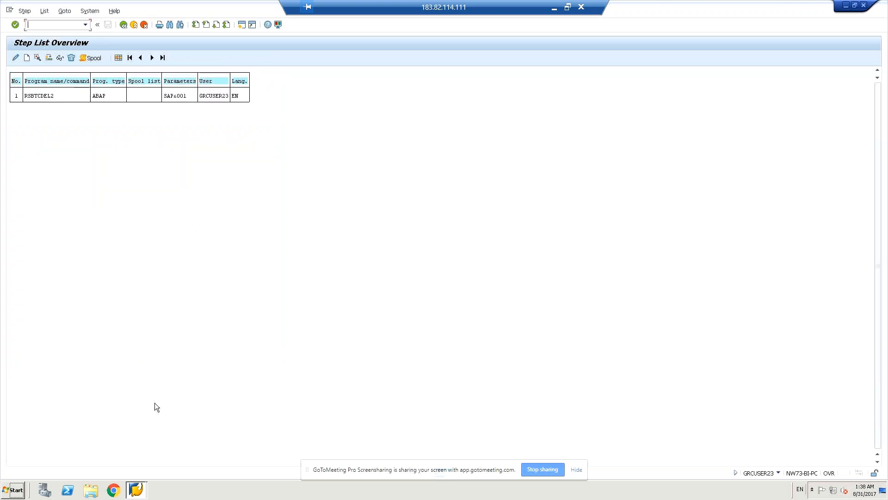
pyautogui.click(123, 25)
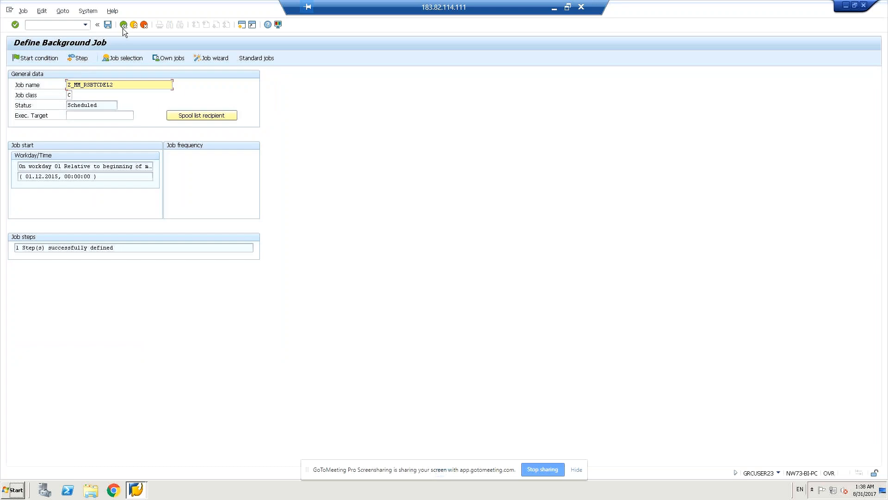
pyautogui.click(108, 25)
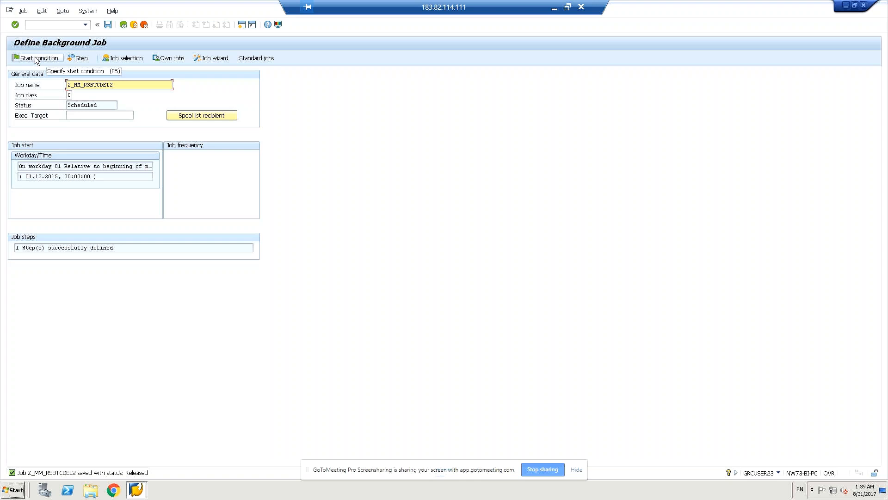
# Step: Reopen the job's Start Time settings showing factory calendar 01 and workday 1
pyautogui.click(36, 60)
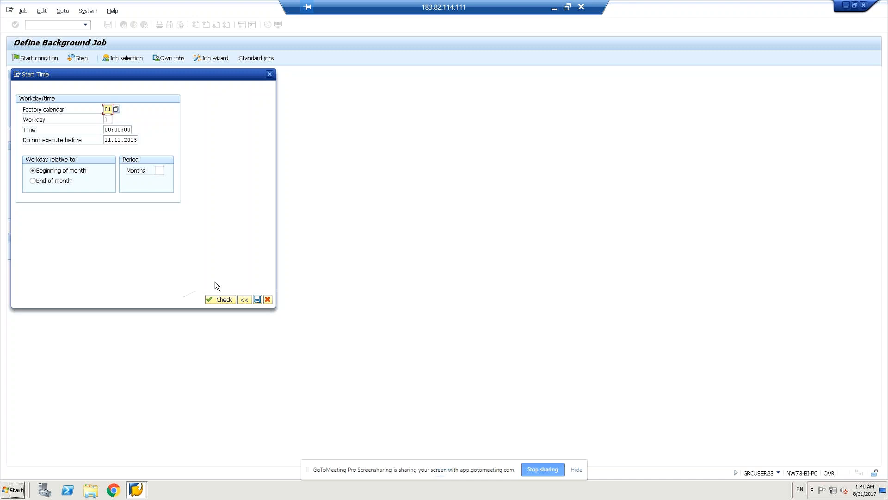
pyautogui.click(270, 74)
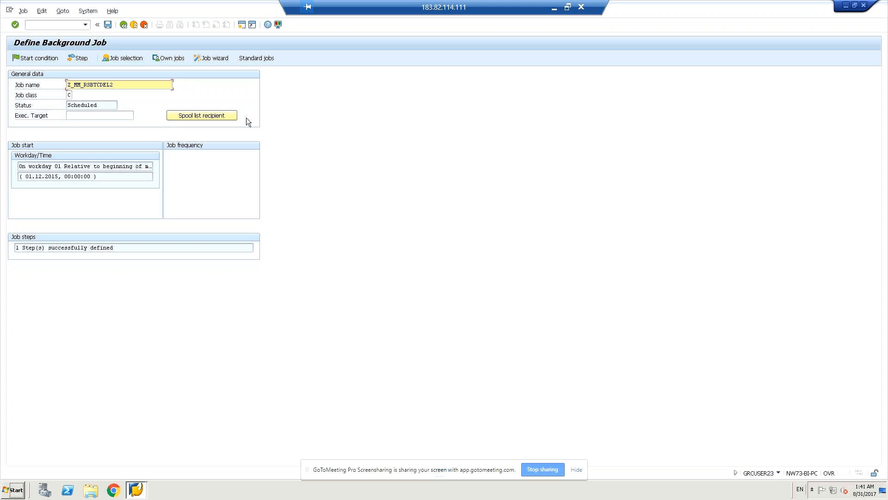
pyautogui.click(80, 58)
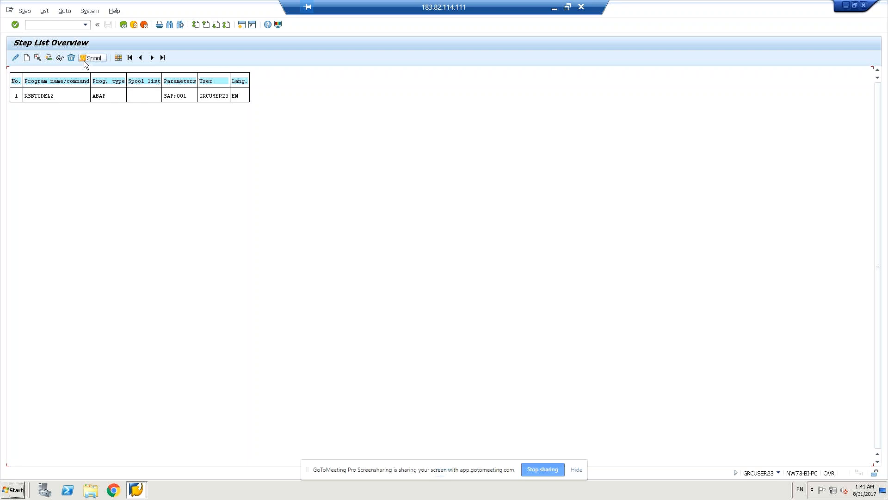
pyautogui.click(123, 25)
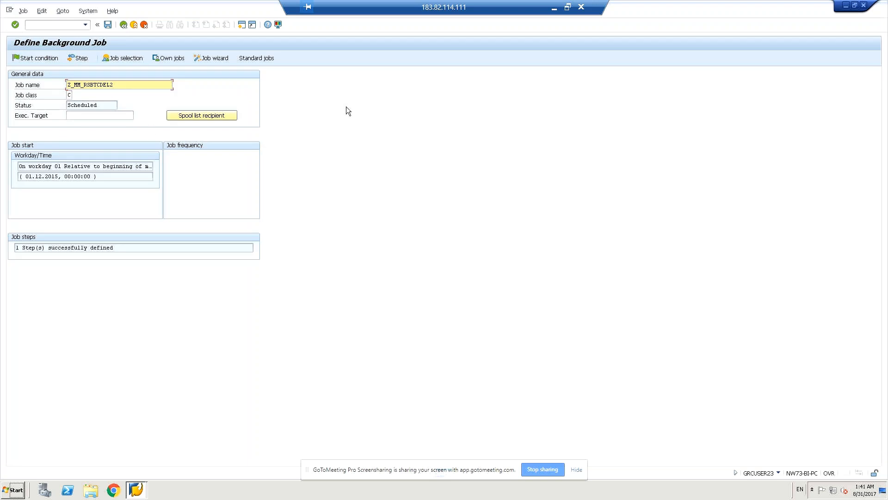
pyautogui.click(123, 59)
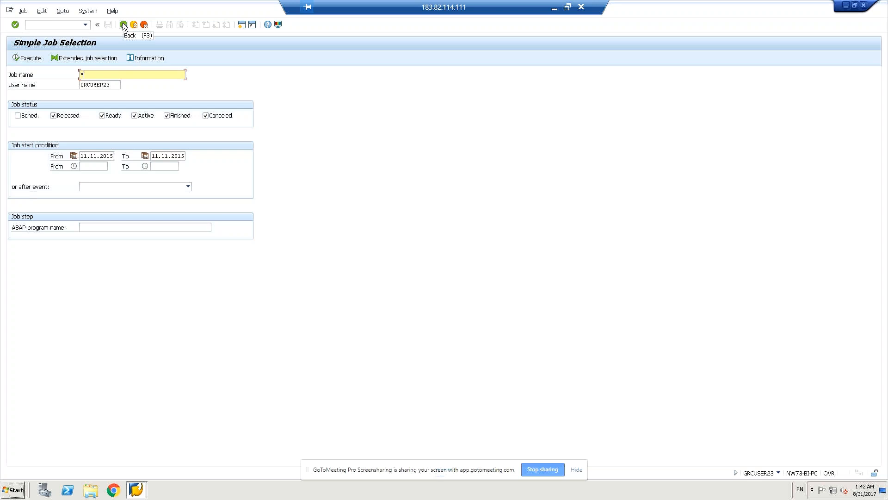
pyautogui.click(124, 25)
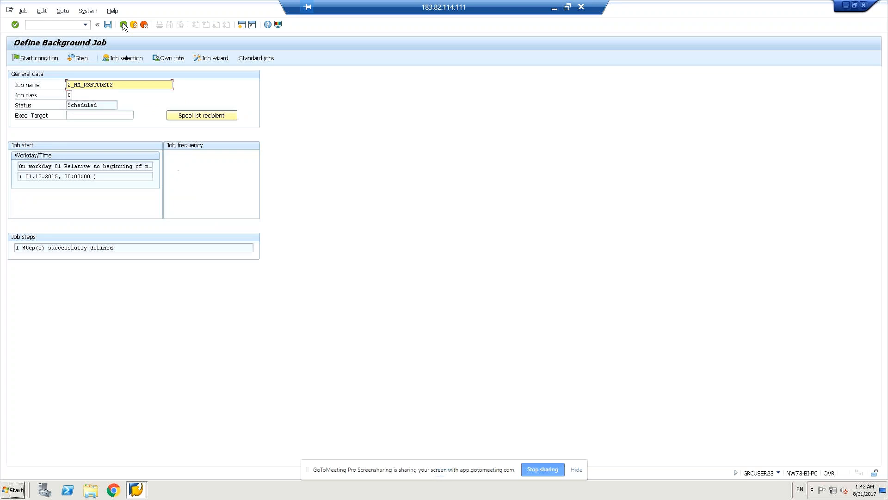
pyautogui.click(175, 60)
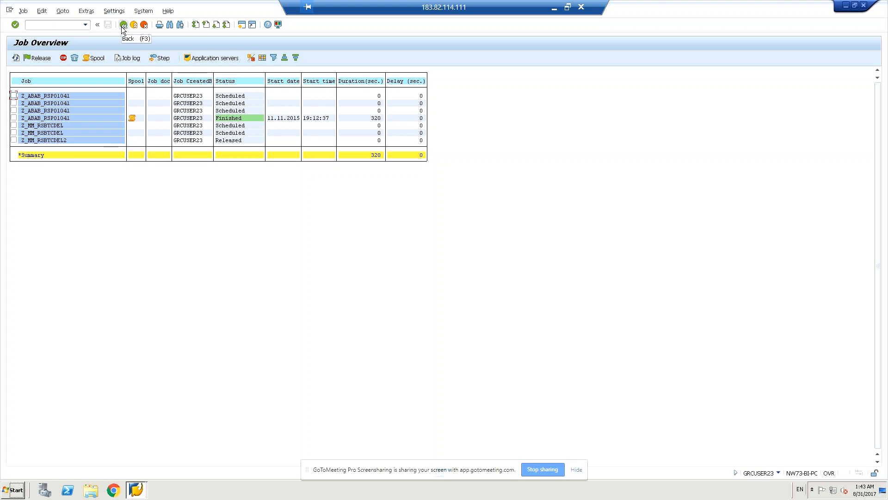
pyautogui.click(124, 27)
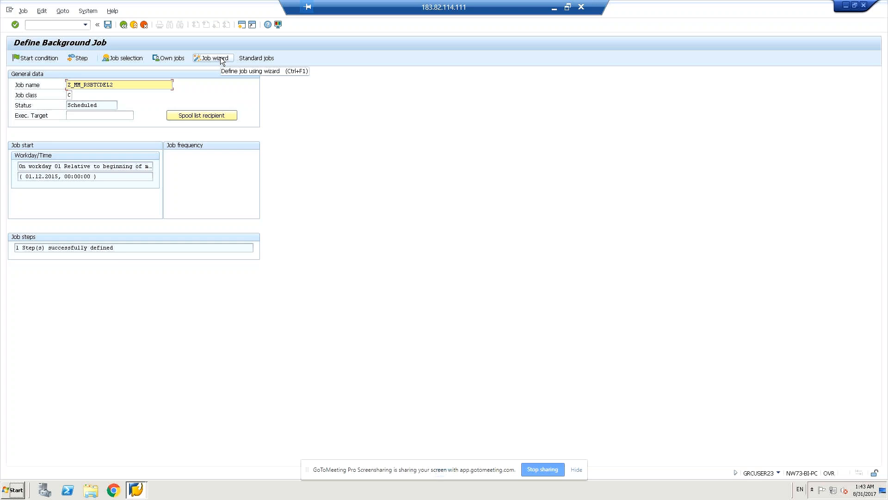
pyautogui.click(222, 59)
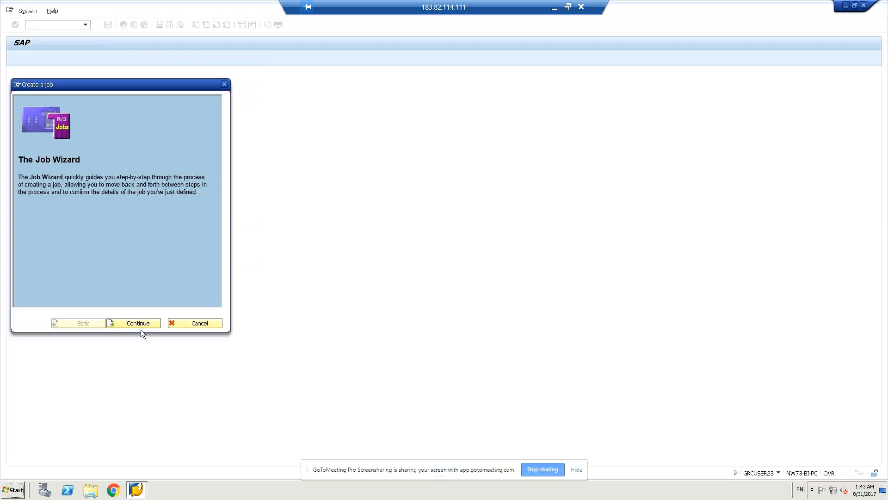
pyautogui.click(140, 322)
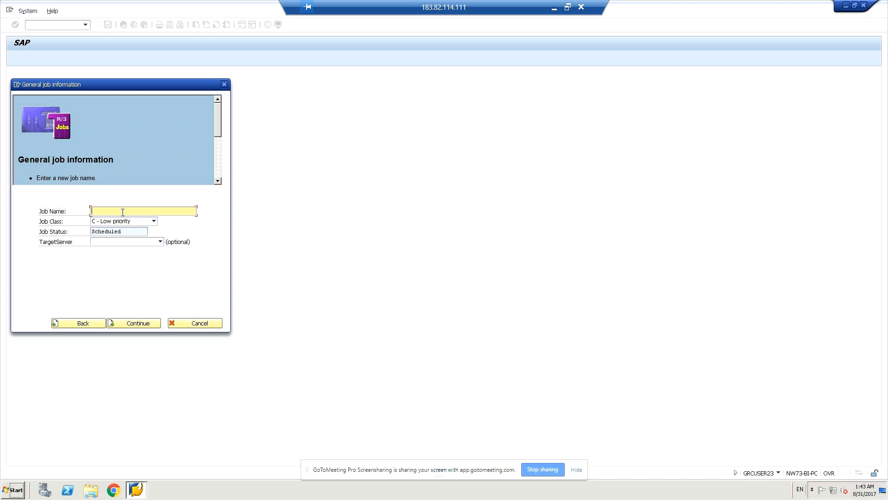
pyautogui.write('z_')
pyautogui.press('BackSpace')
pyautogui.write('_rs')
pyautogui.press('BackSpace')
pyautogui.press('BackSpace')
pyautogui.press('BackSpace')
pyautogui.press('BackSpace')
pyautogui.press('BackSpace')
pyautogui.press('Tab')
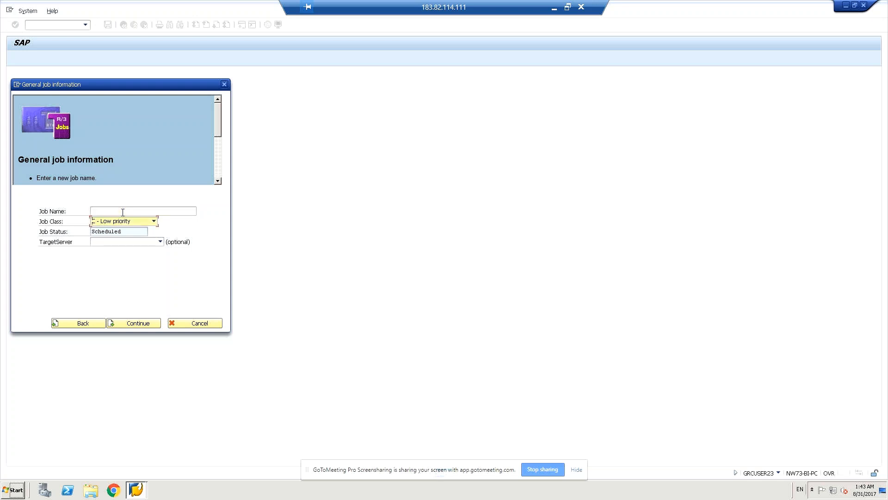
pyautogui.press('Tab')
pyautogui.press('Tab')
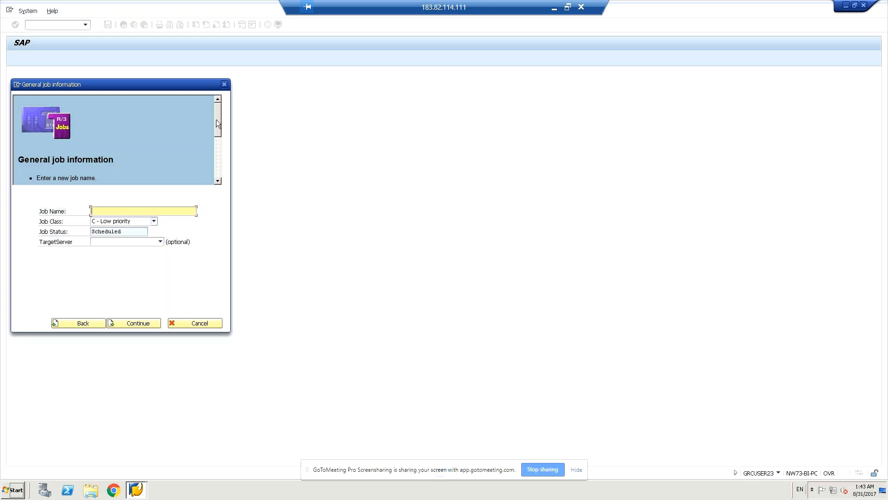
pyautogui.click(212, 142)
pyautogui.scroll(-3, 213, 143)
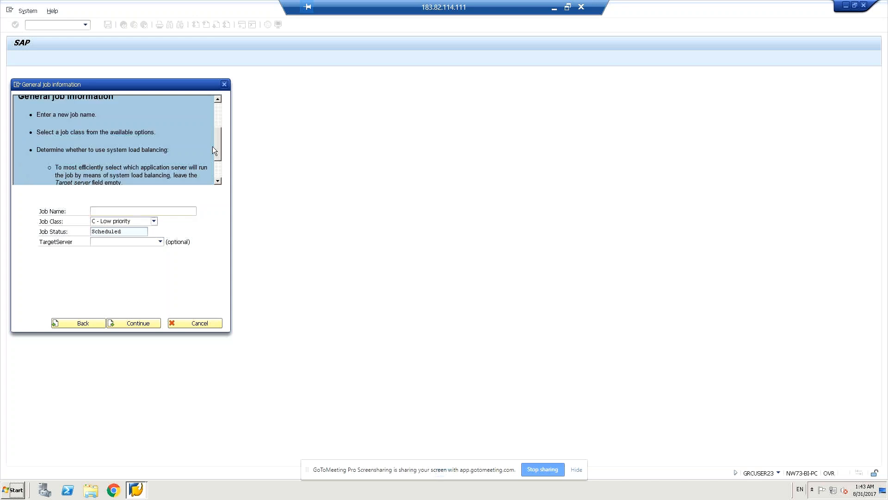
pyautogui.scroll(-1, 212, 147)
pyautogui.scroll(-1, 213, 153)
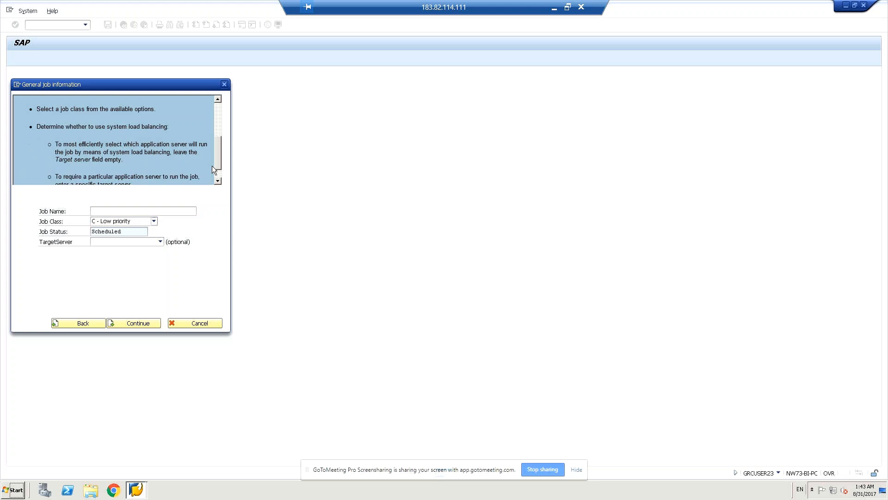
pyautogui.moveTo(212, 165); pyautogui.dragTo(196, 207)
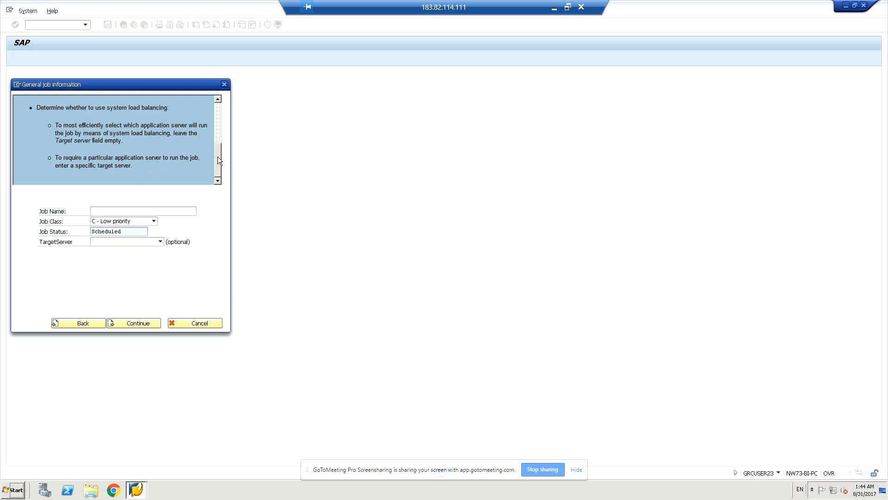
pyautogui.moveTo(217, 156); pyautogui.dragTo(222, 136)
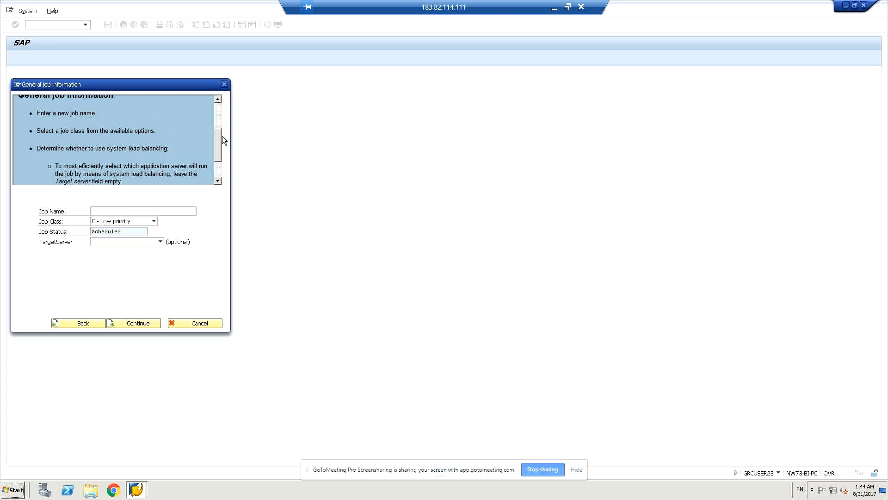
pyautogui.moveTo(222, 135); pyautogui.dragTo(222, 163)
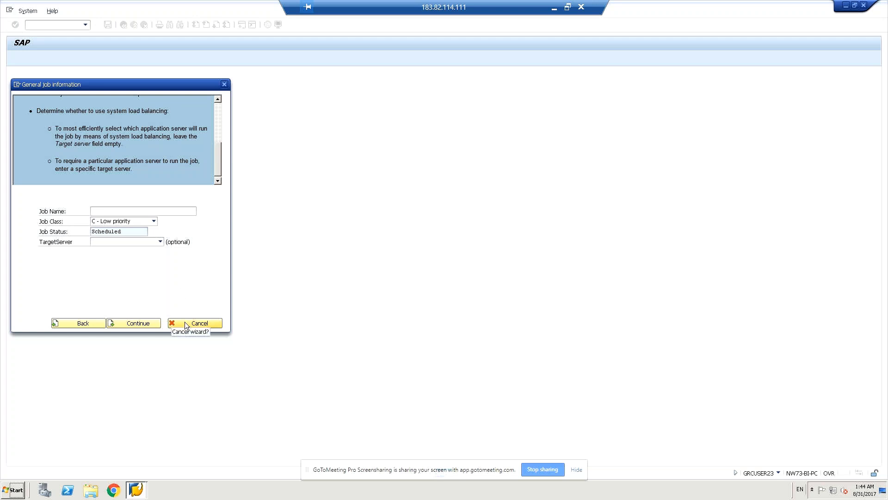
pyautogui.click(162, 210)
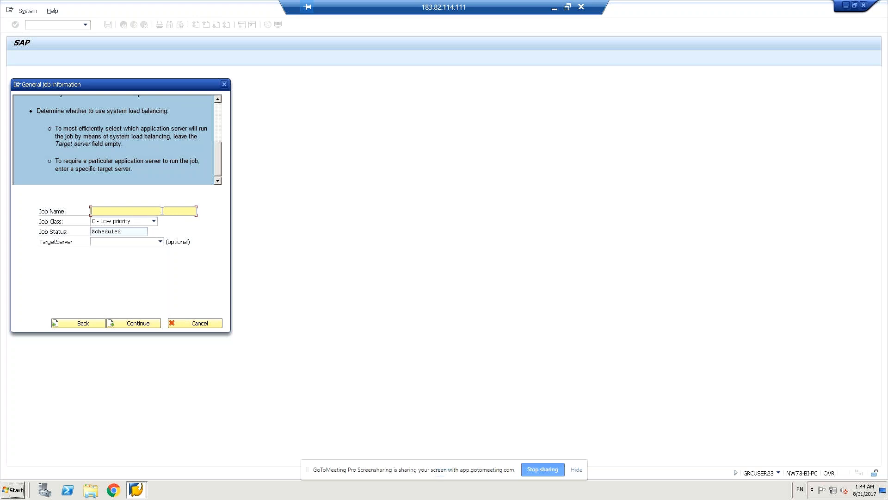
# Step: Enter Z_hr_rsbtcdel as the new job's name
pyautogui.write('Z')
pyautogui.press('BackSpace')
pyautogui.write('Z_MM_RSBTCDEL')
pyautogui.press('BackSpace')
pyautogui.press('BackSpace')
pyautogui.write('hr_')
pyautogui.press('BackSpace')
pyautogui.press('BackSpace')
pyautogui.press('BackSpace')
pyautogui.press('BackSpace')
pyautogui.press('BackSpace')
pyautogui.press('BackSpace')
pyautogui.write('rsbtcdel')
# Step: Select NW73-BI-PC_EC5_00 as the target server and continue to the job step page
pyautogui.click(160, 242)
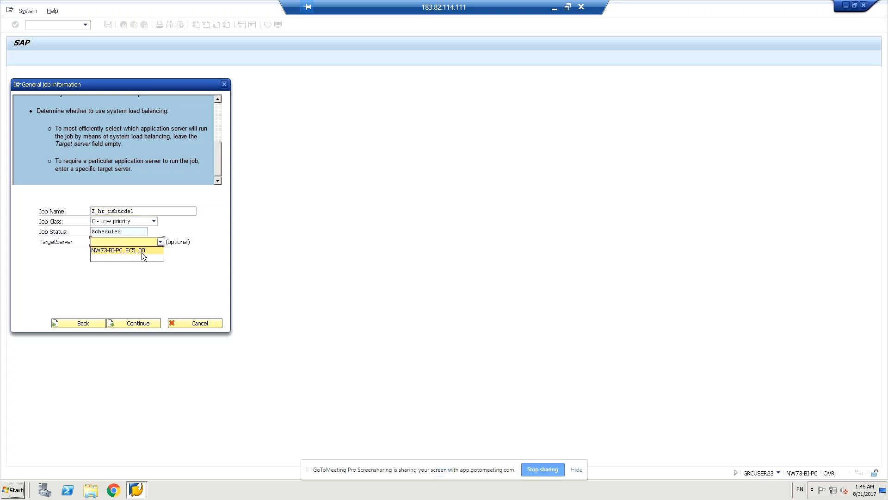
pyautogui.click(142, 251)
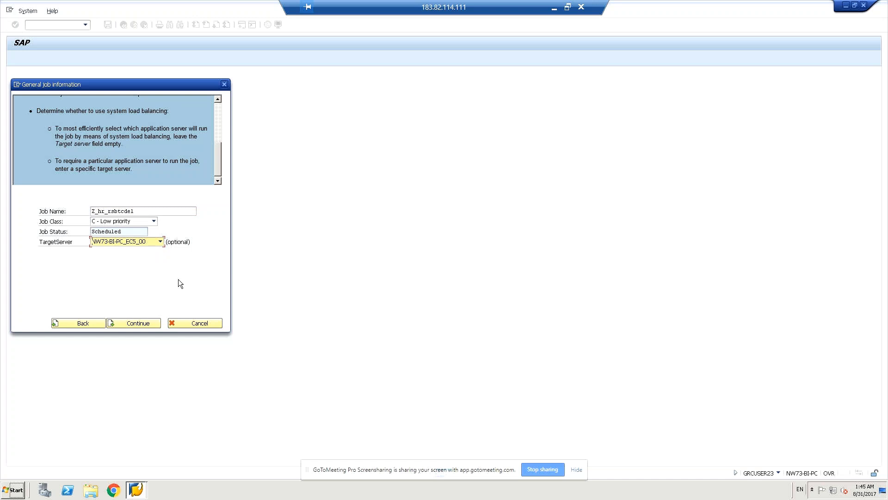
pyautogui.click(150, 326)
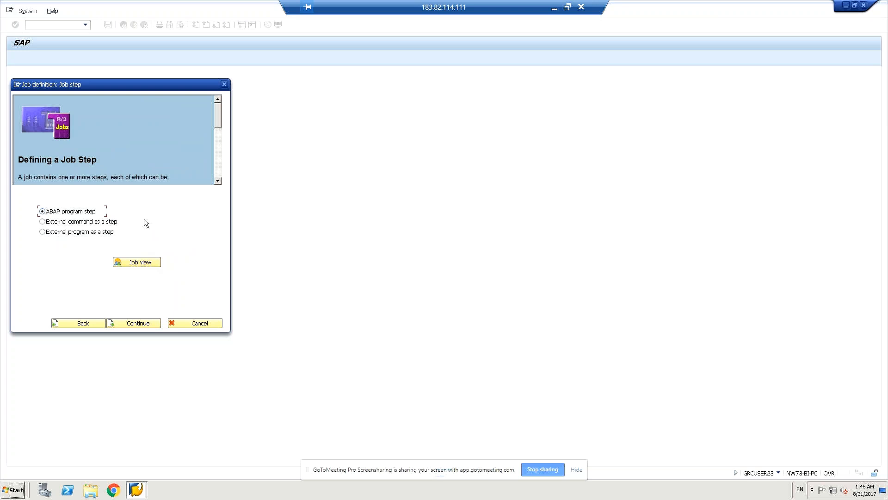
# Step: Define an ABAP program step running rsbtcdel2 with variant SAP&001, adding no further steps
pyautogui.click(129, 328)
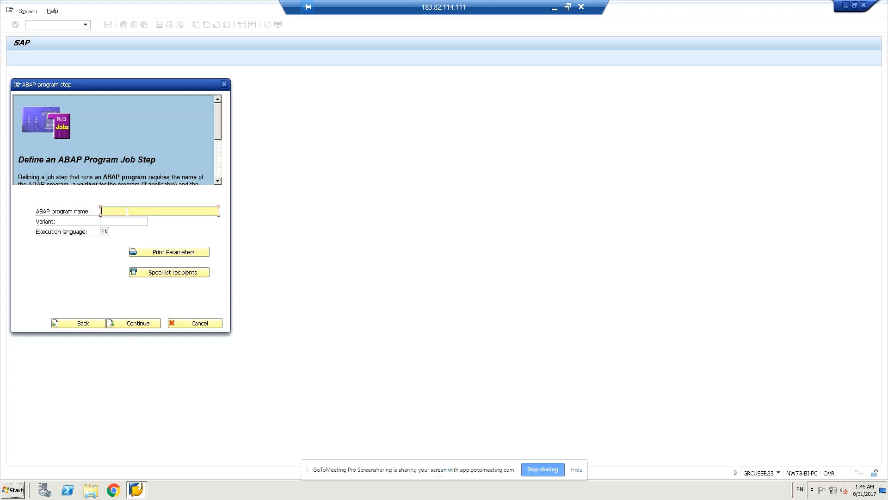
pyautogui.write('rb')
pyautogui.press('BackSpace')
pyautogui.write('sbtcdel2')
pyautogui.click(113, 221)
pyautogui.click(154, 221)
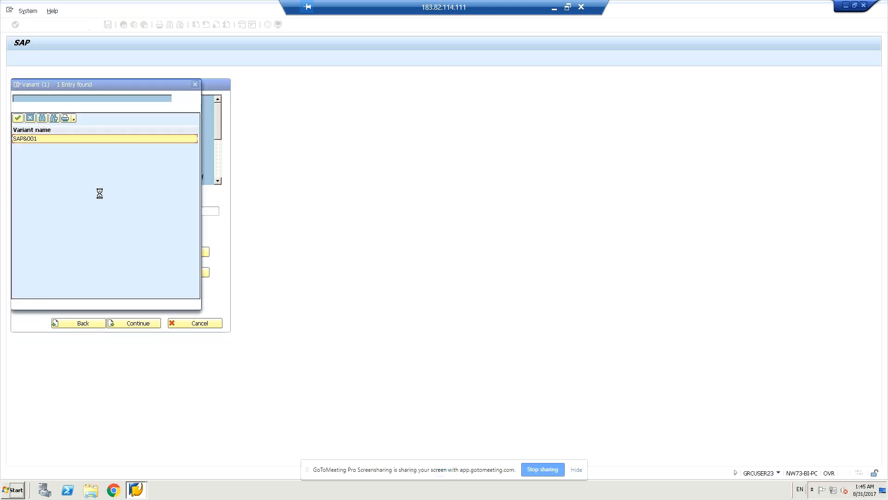
pyautogui.doubleClick(34, 141)
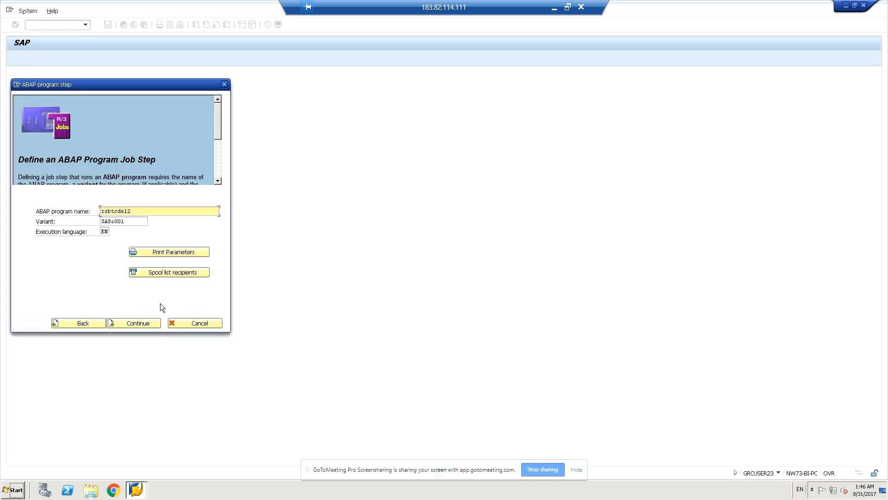
pyautogui.click(145, 324)
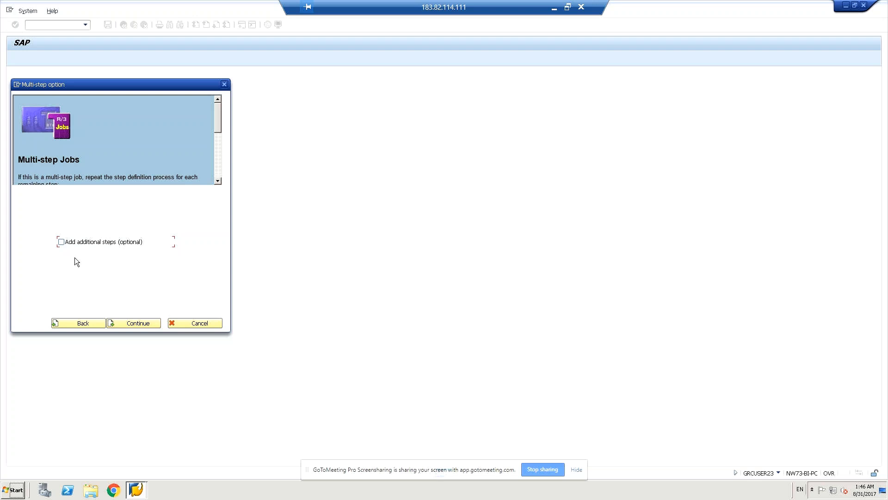
pyautogui.click(129, 325)
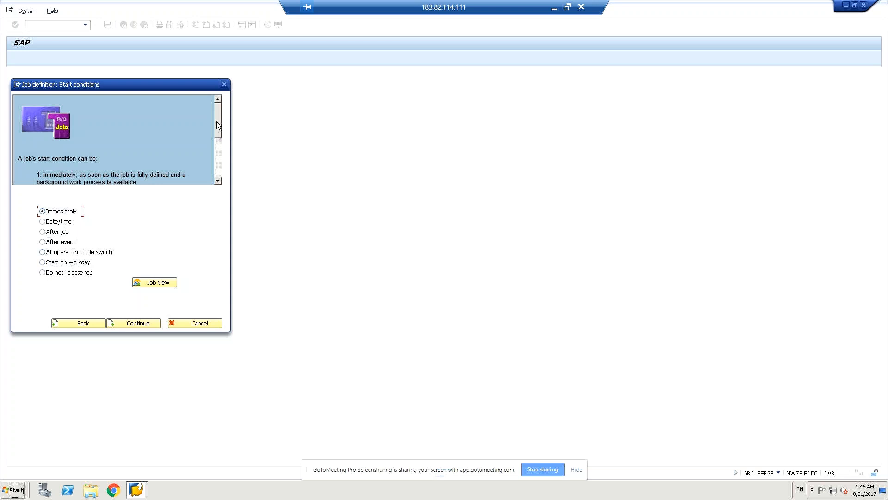
# Step: Read through the start-condition help and continue with Immediately selected
pyautogui.moveTo(217, 125); pyautogui.dragTo(219, 137)
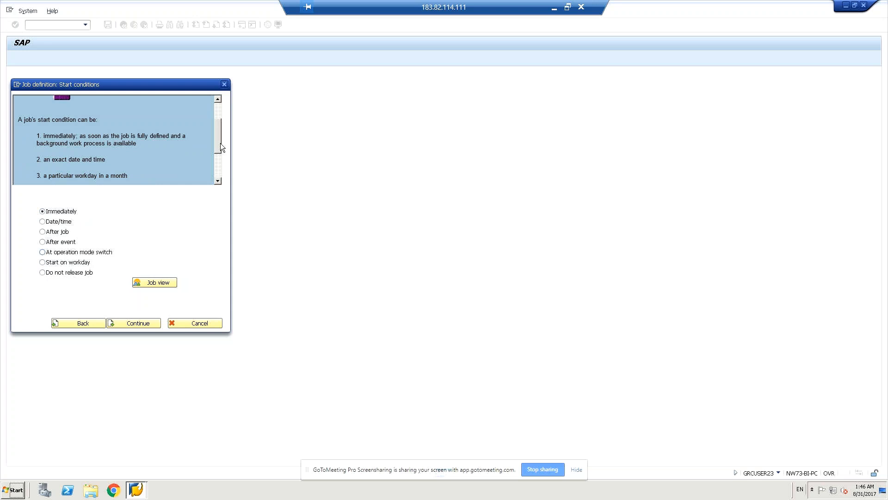
pyautogui.scroll(-1, 220, 143)
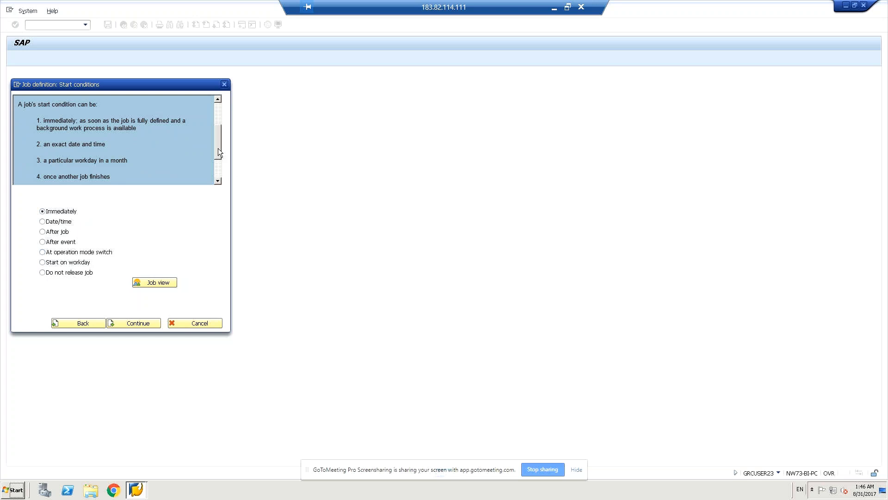
pyautogui.moveTo(218, 148); pyautogui.dragTo(218, 154)
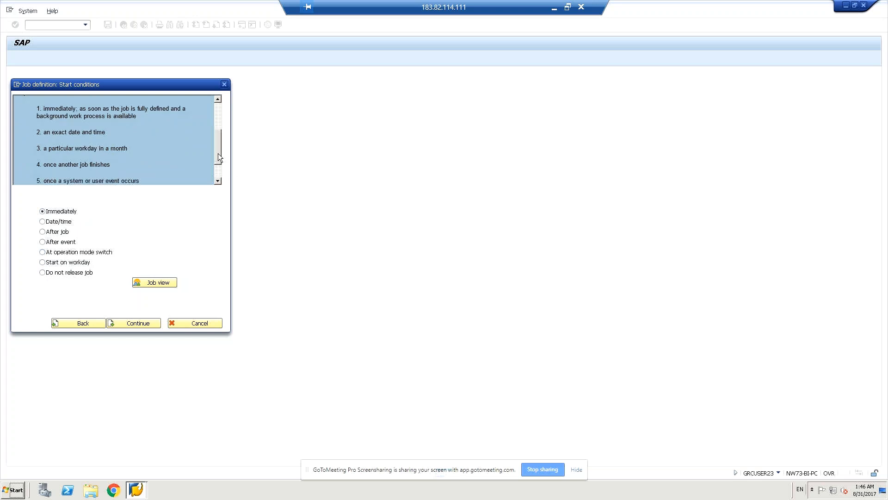
pyautogui.moveTo(218, 157); pyautogui.dragTo(218, 162)
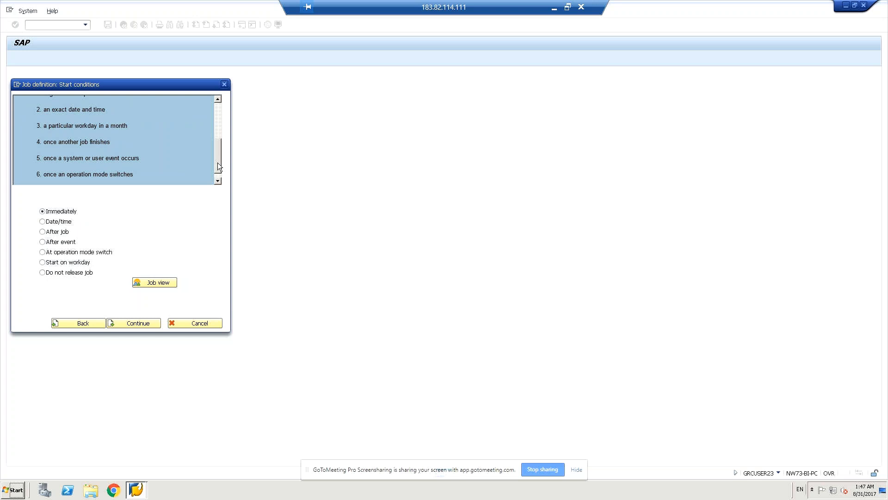
pyautogui.moveTo(218, 164); pyautogui.dragTo(219, 198)
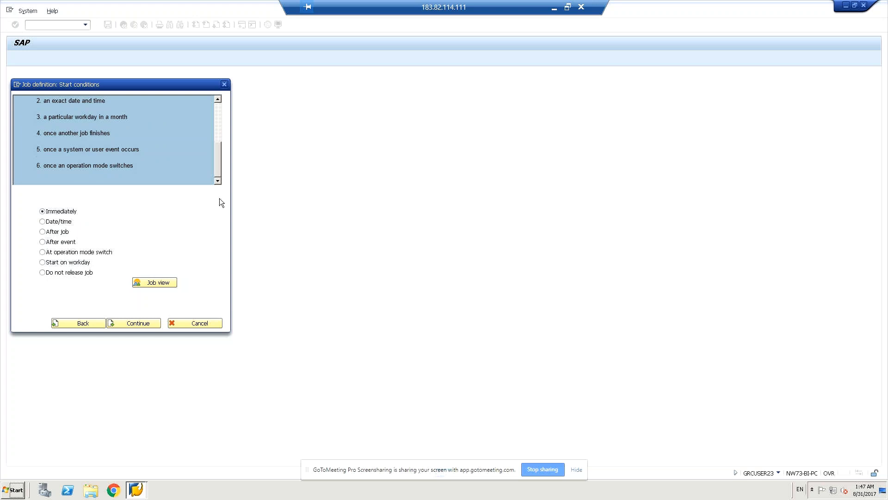
pyautogui.click(142, 323)
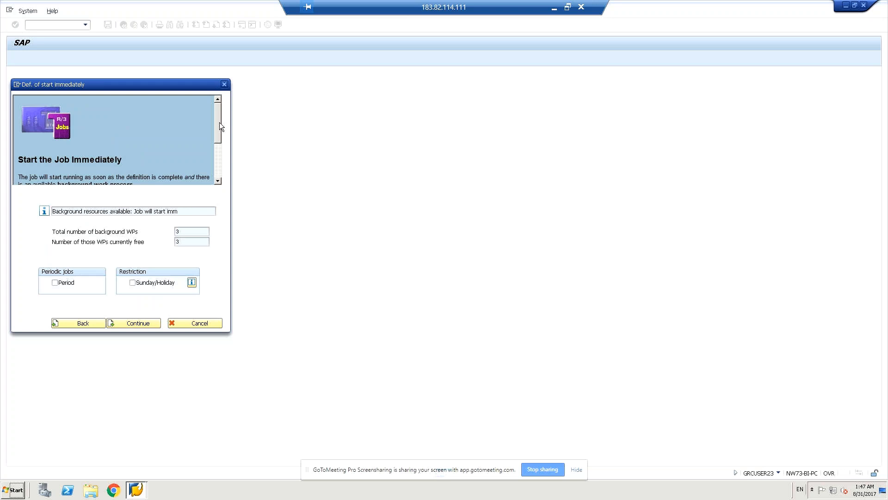
# Step: Review the immediate start page and continue without periodic repetition
pyautogui.moveTo(219, 122)
pyautogui.mouseDown()
pyautogui.moveTo(218, 157)
pyautogui.moveTo(221, 129)
pyautogui.mouseUp()
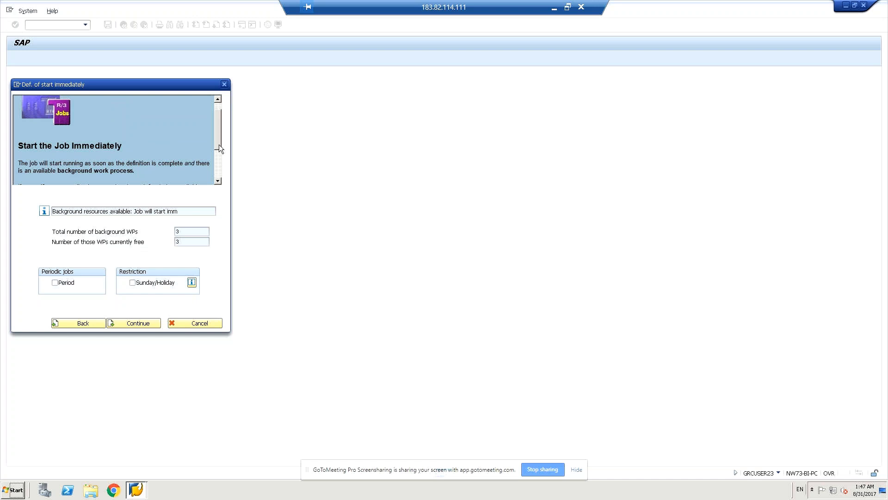
pyautogui.scroll(-2, 219, 144)
pyautogui.moveTo(218, 148); pyautogui.dragTo(217, 152)
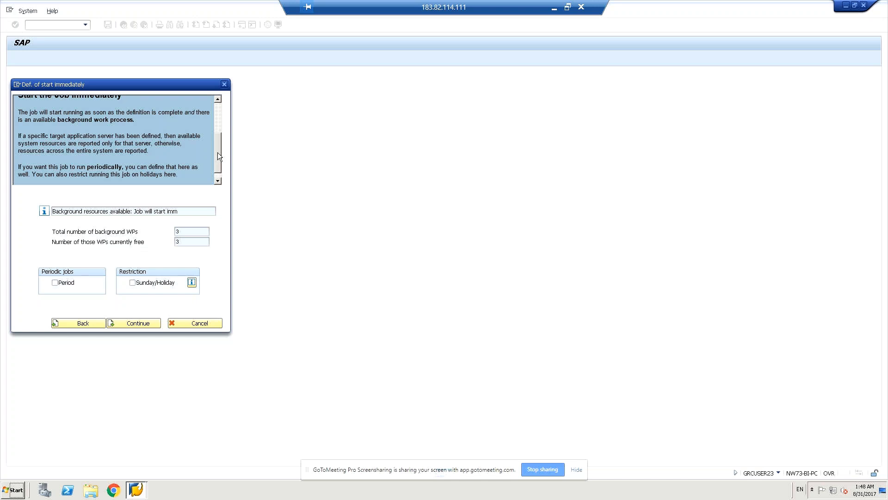
pyautogui.click(134, 324)
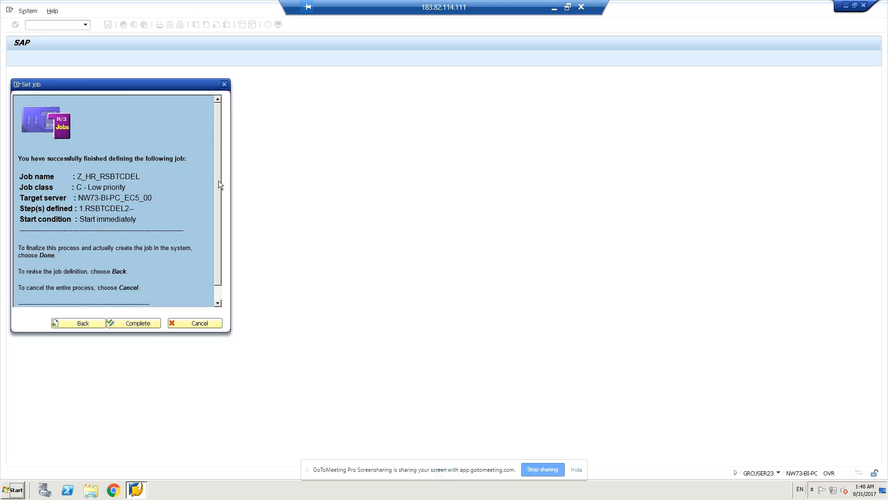
# Step: Complete job Z_HR_RSBTCDEL from its summary page and view the Standard Jobs list
pyautogui.scroll(-1, 218, 180)
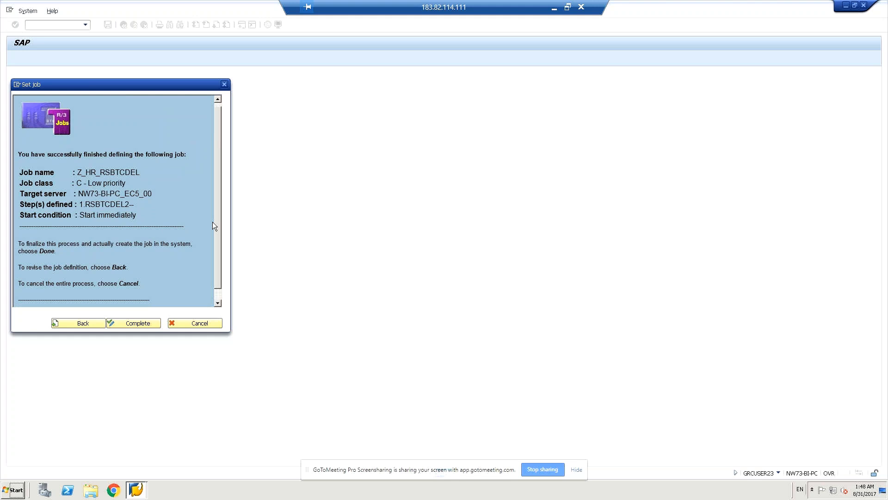
pyautogui.scroll(-3, 212, 223)
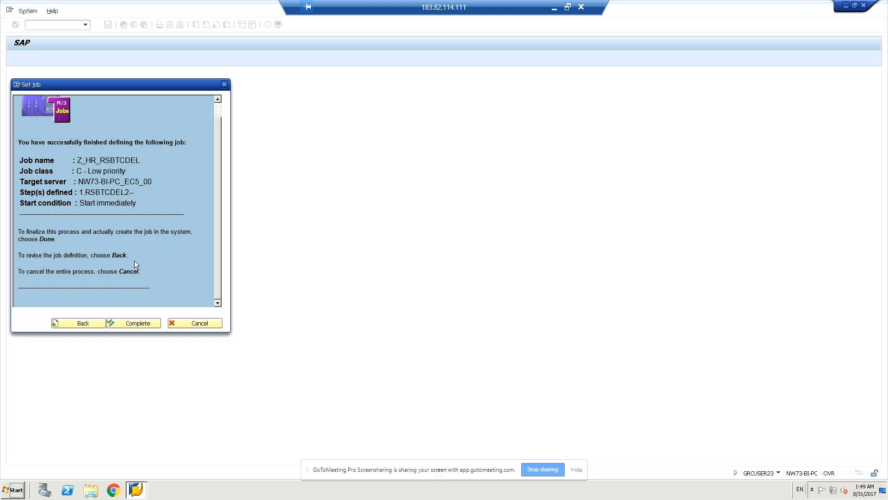
pyautogui.click(137, 324)
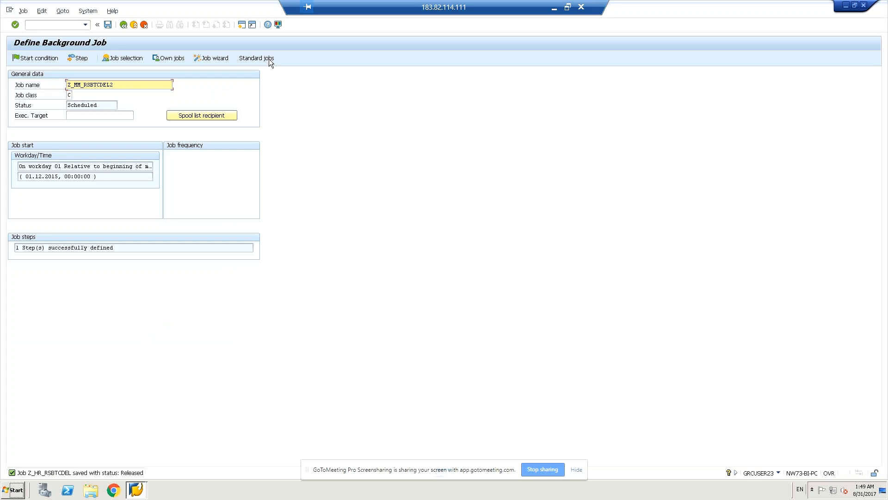
pyautogui.click(256, 59)
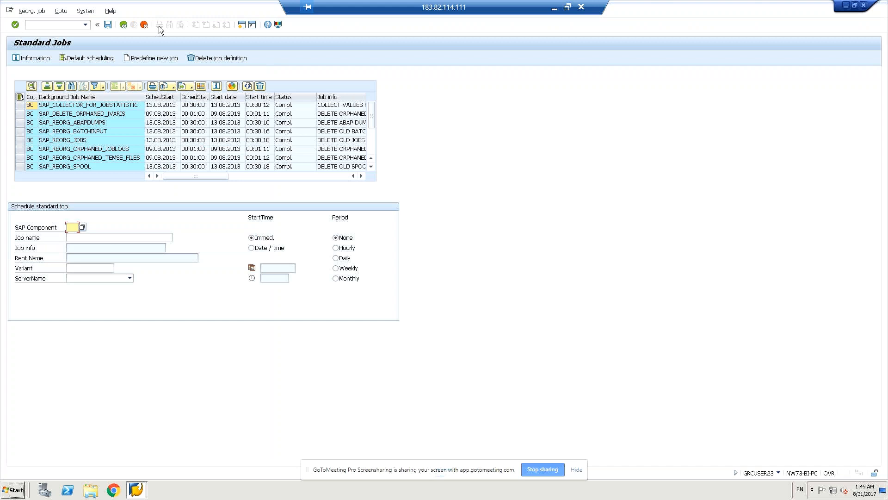
# Step: Go back twice from Standard Jobs to a blank Define Background Job screen
pyautogui.click(124, 25)
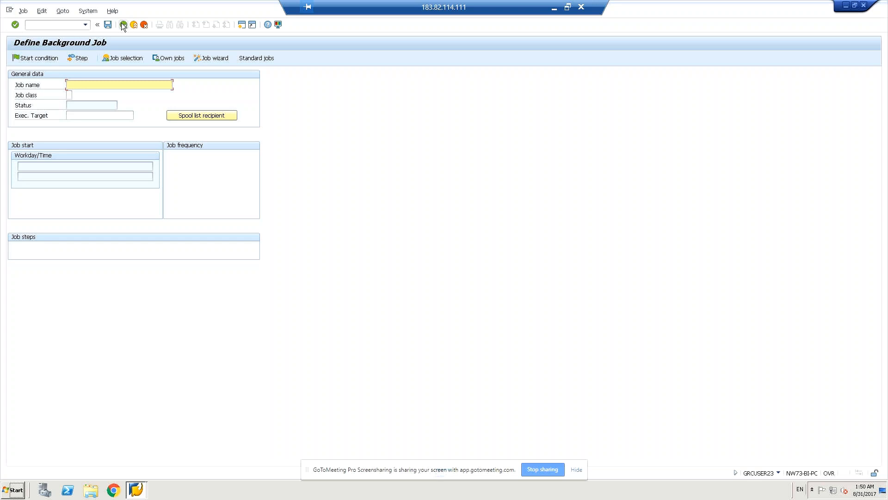
pyautogui.click(124, 25)
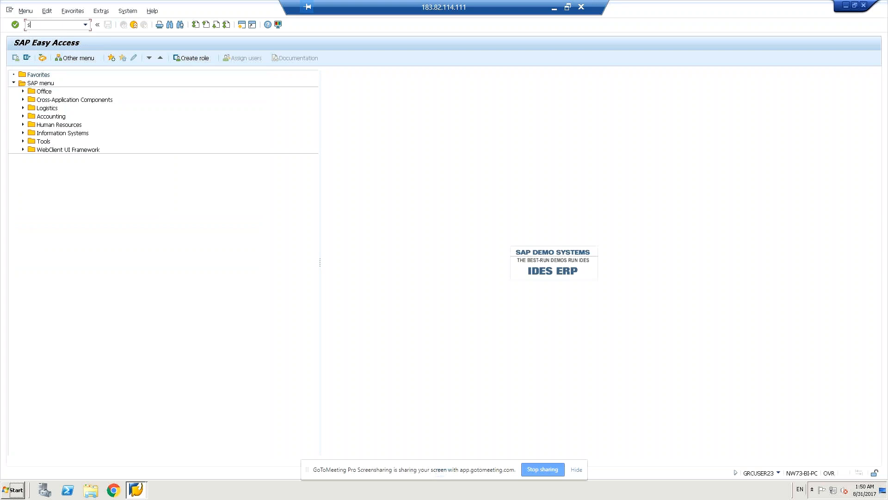
pyautogui.write('sm36bis')
pyautogui.press('BackSpace')
pyautogui.write('wiz')
pyautogui.press('Return')
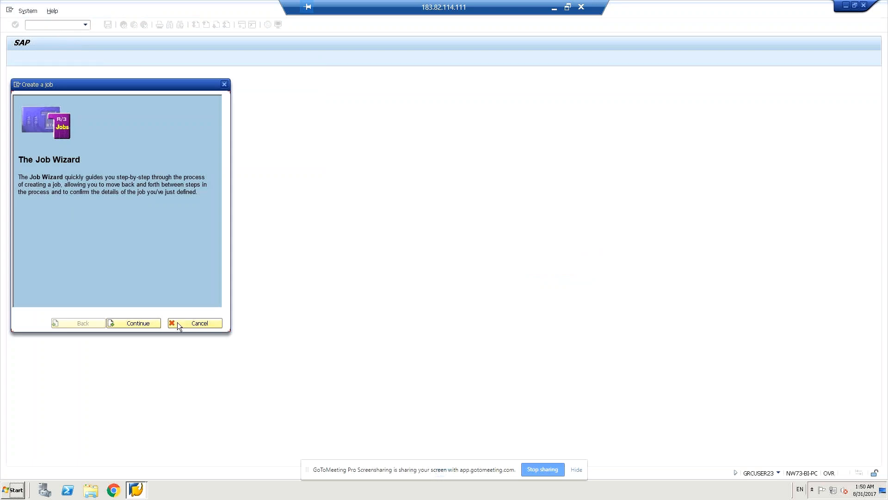
pyautogui.click(145, 325)
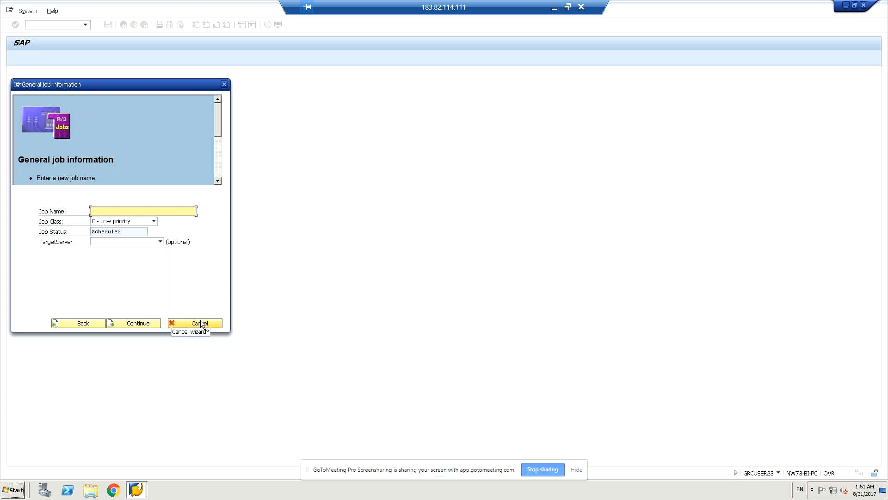
pyautogui.click(176, 325)
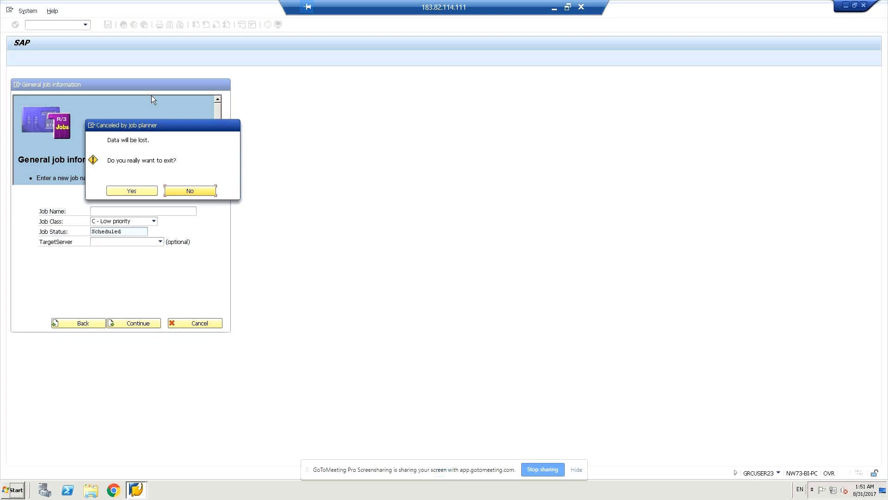
pyautogui.click(175, 191)
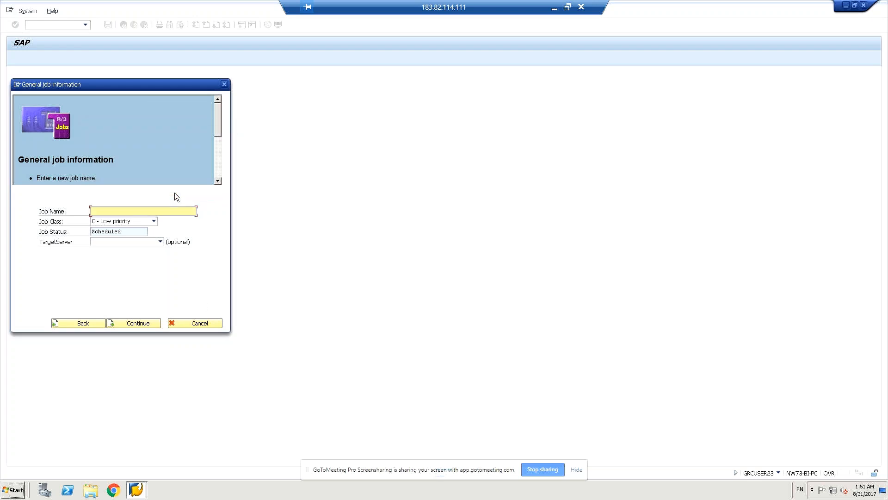
pyautogui.click(179, 323)
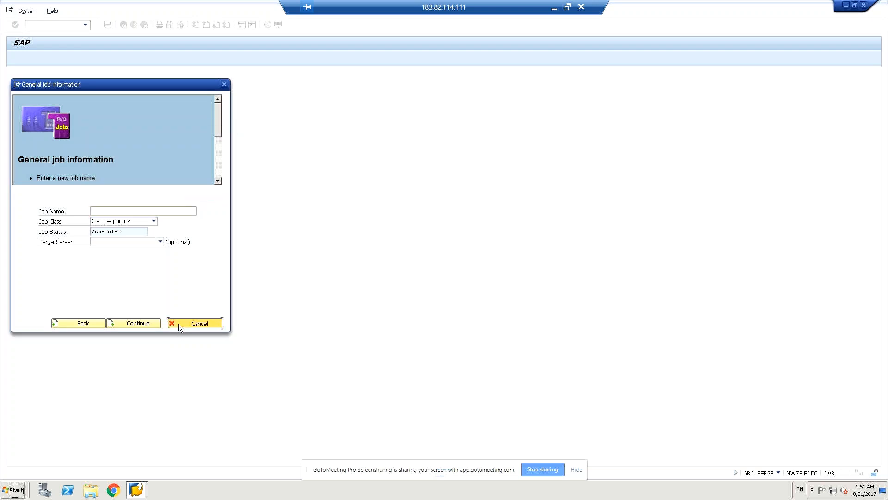
pyautogui.click(132, 191)
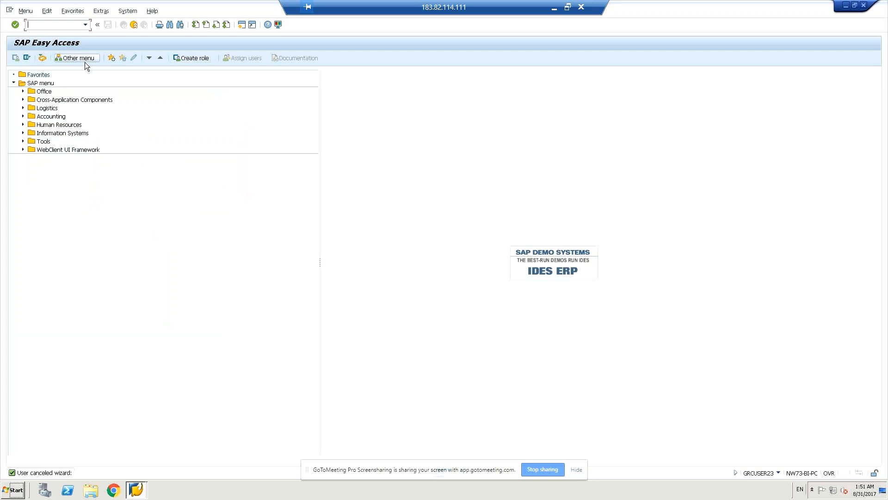
# Step: Go to SM36 and bring up the Standard Jobs list with the empty Schedule standard job form
pyautogui.write('sm36')
pyautogui.press('Return')
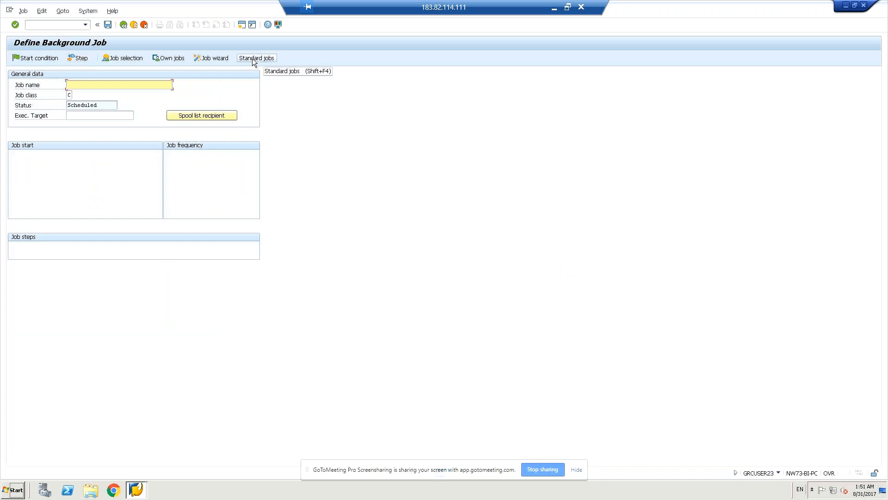
pyautogui.click(252, 59)
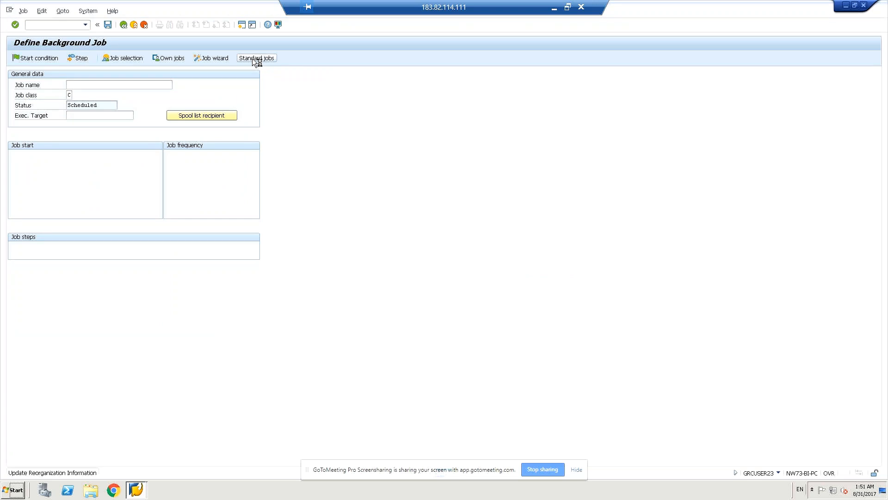
pyautogui.click(255, 58)
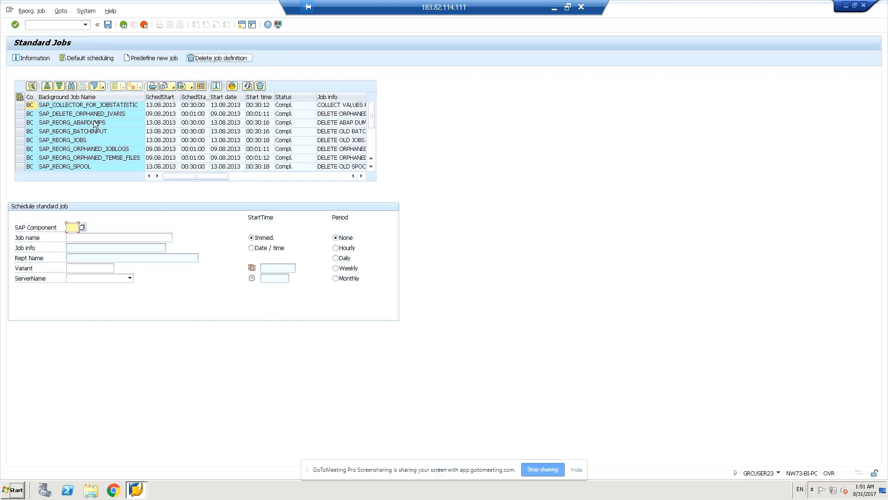
# Step: Search the SAP Component list for 'basis' and choose BC (Basis Components)
pyautogui.click(82, 228)
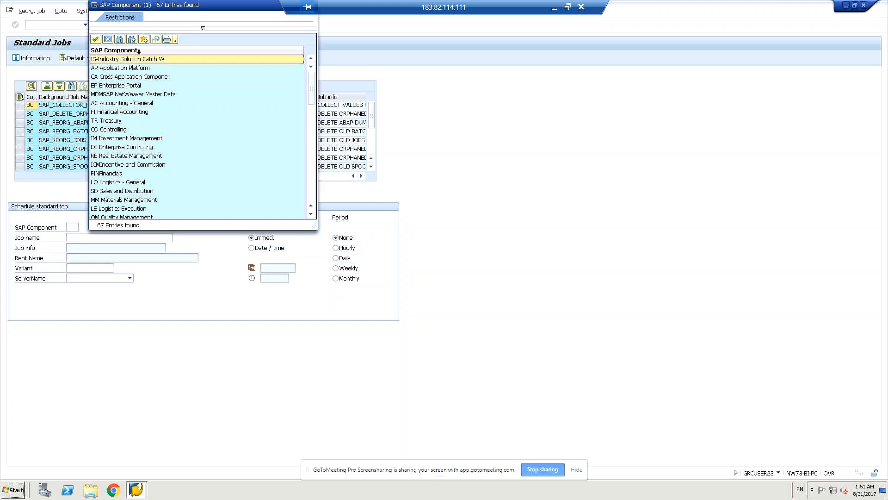
pyautogui.click(101, 113)
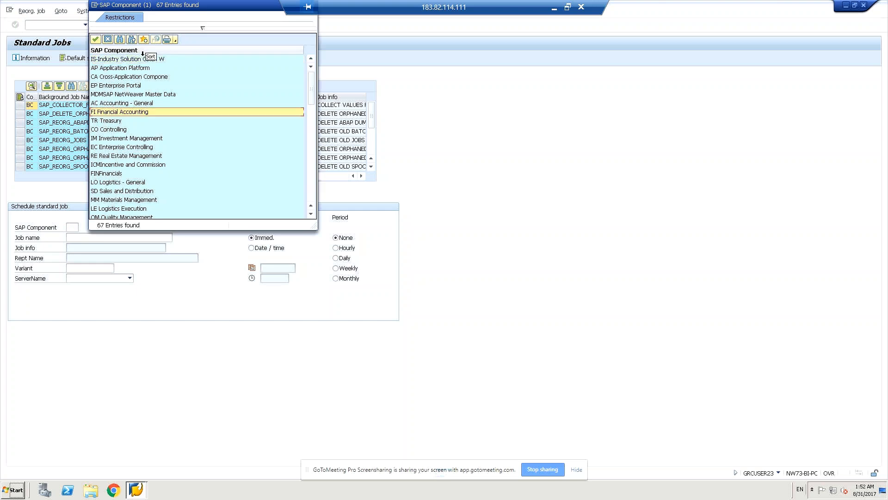
pyautogui.click(121, 39)
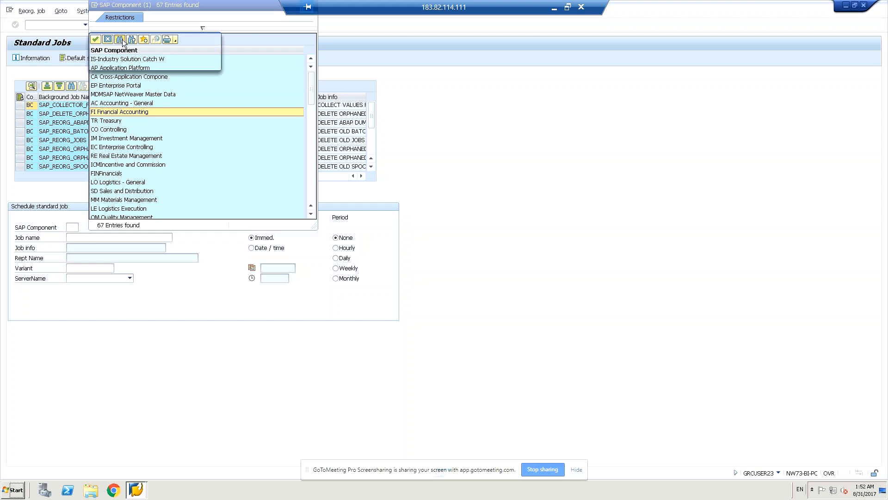
pyautogui.write('bas')
pyautogui.press('BackSpace')
pyautogui.press('BackSpace')
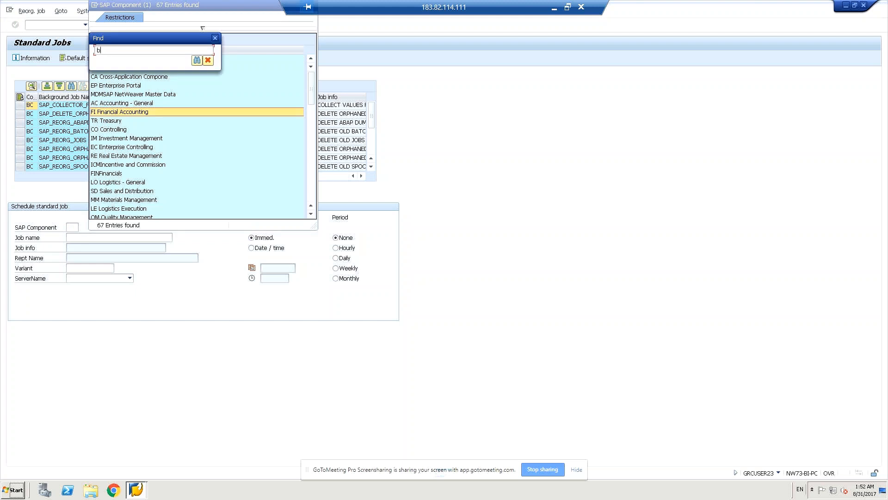
pyautogui.write('sd')
pyautogui.press('BackSpace')
pyautogui.press('BackSpace')
pyautogui.write('asis')
pyautogui.click(196, 64)
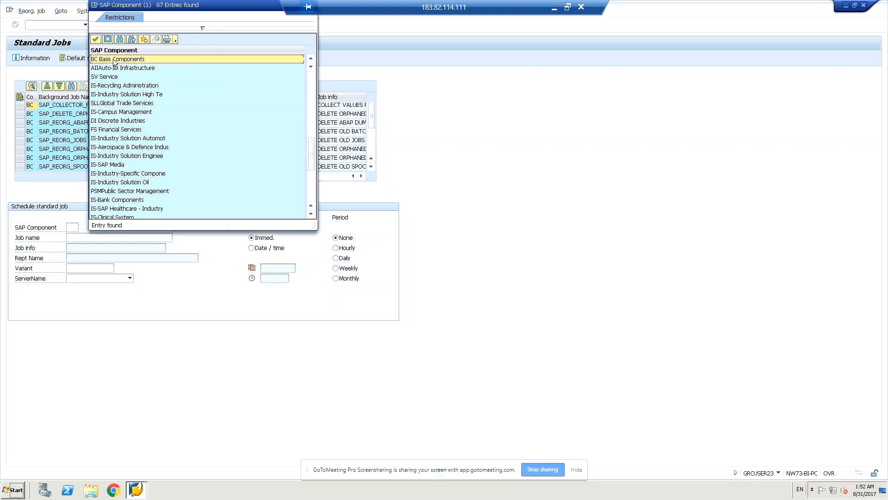
pyautogui.doubleClick(115, 60)
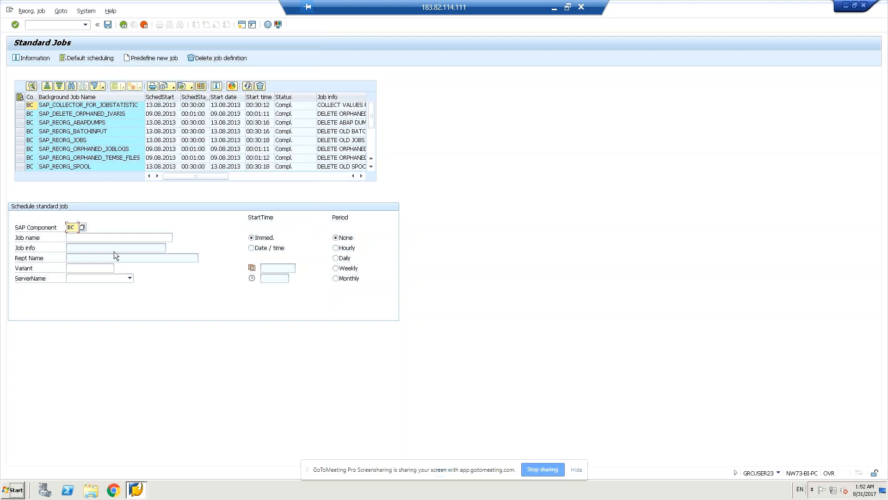
# Step: Pick SAP_CCMS_MONI_BATCH_DP from the standard job names list as the job name
pyautogui.click(115, 239)
pyautogui.click(175, 239)
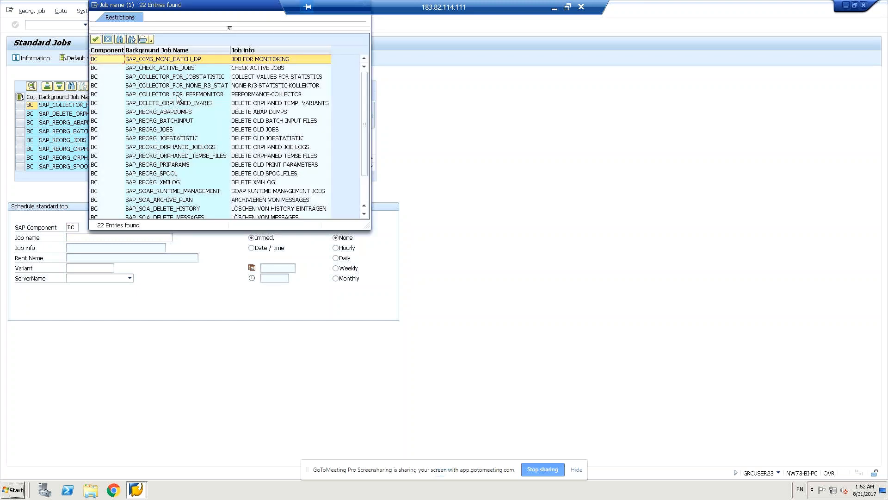
pyautogui.click(154, 59)
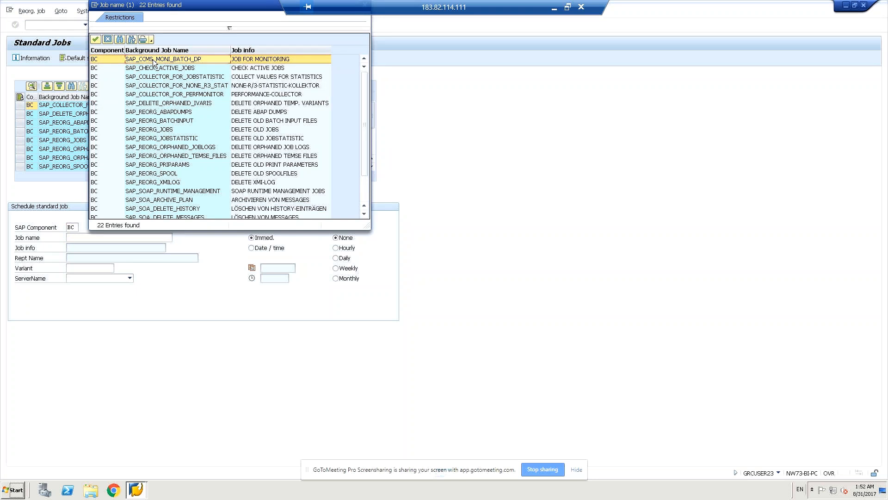
pyautogui.doubleClick(153, 59)
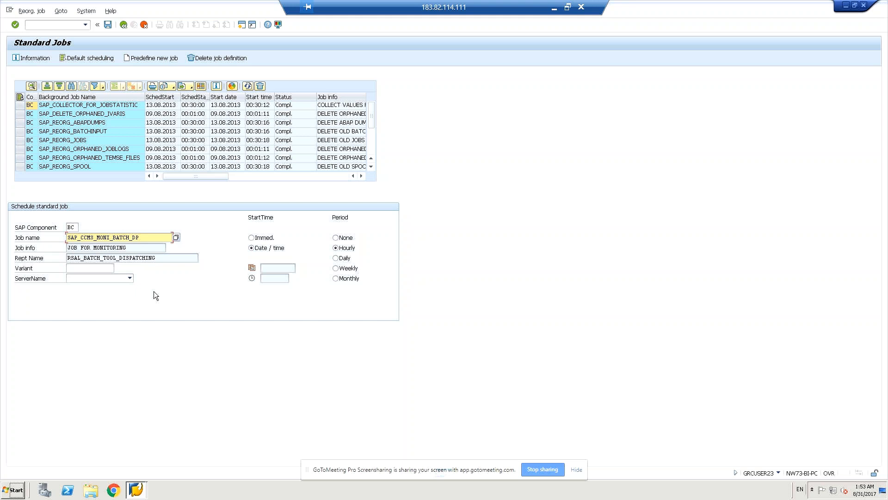
# Step: Check the report's variants, then set server NW73-BI-PC_EC5_00 and an immediate start
pyautogui.click(74, 267)
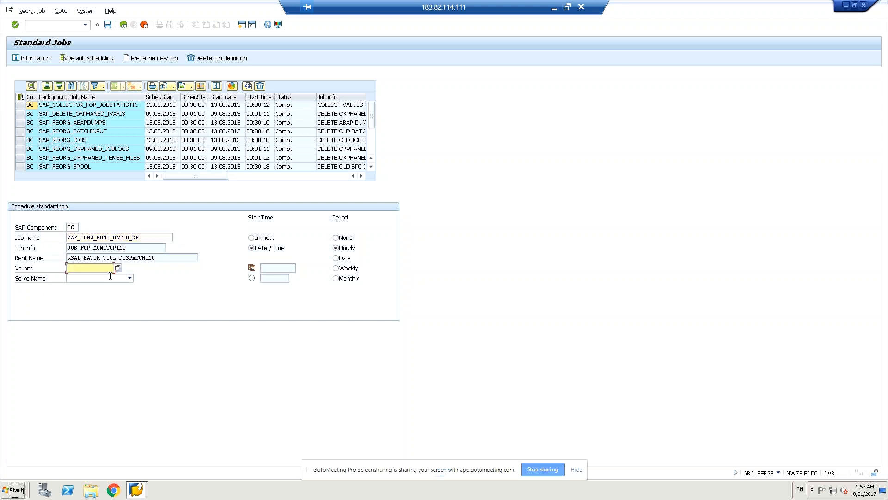
pyautogui.click(117, 268)
pyautogui.click(127, 278)
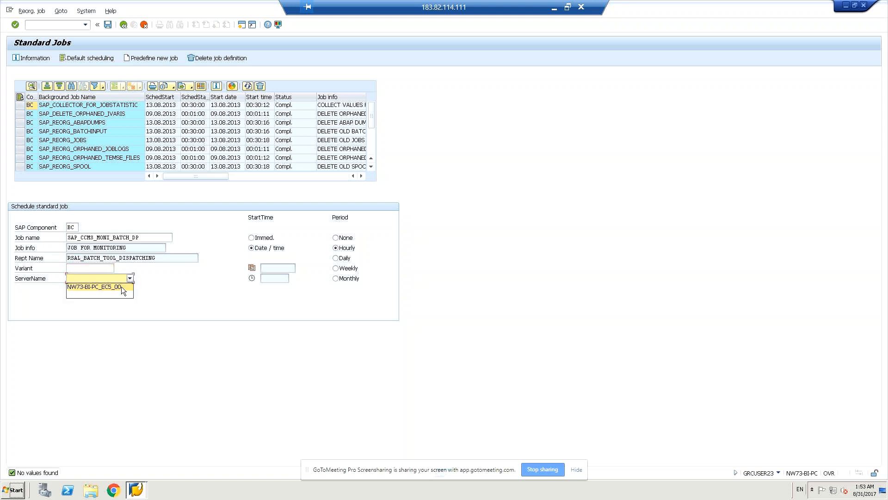
pyautogui.click(118, 290)
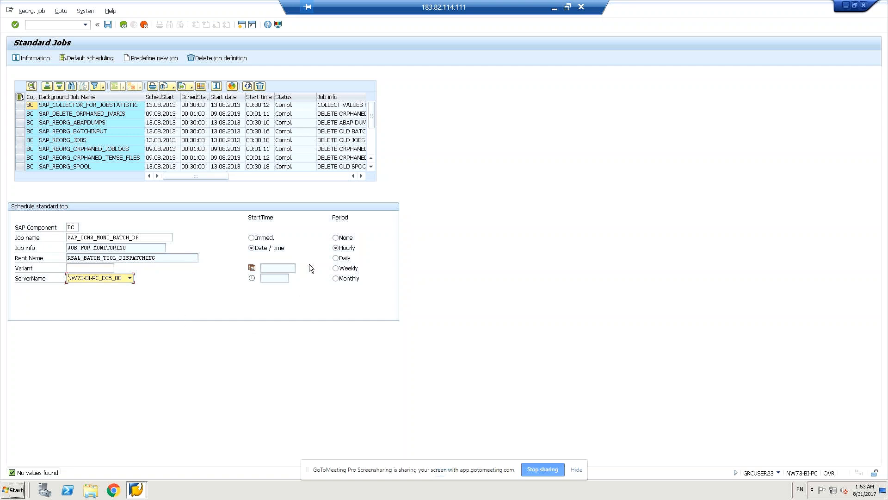
pyautogui.click(252, 238)
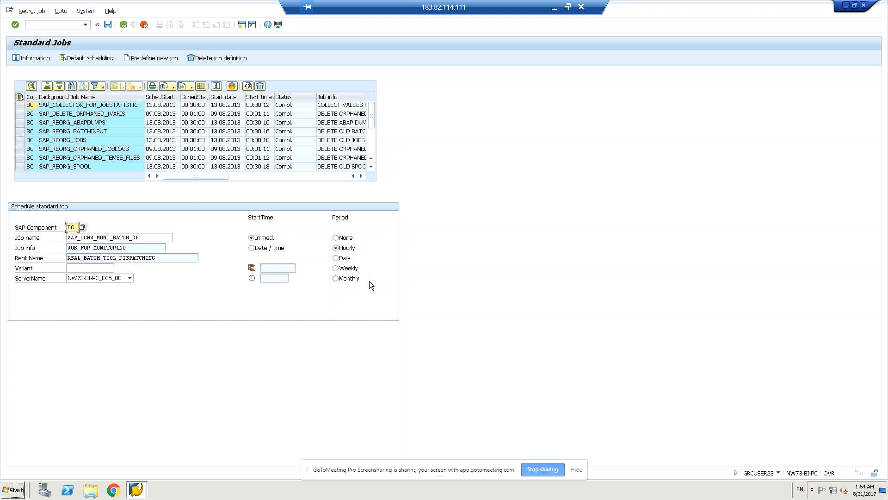
# Step: Save SAP_CCMS_MONI_BATCH_DP to schedule and release it
pyautogui.click(107, 25)
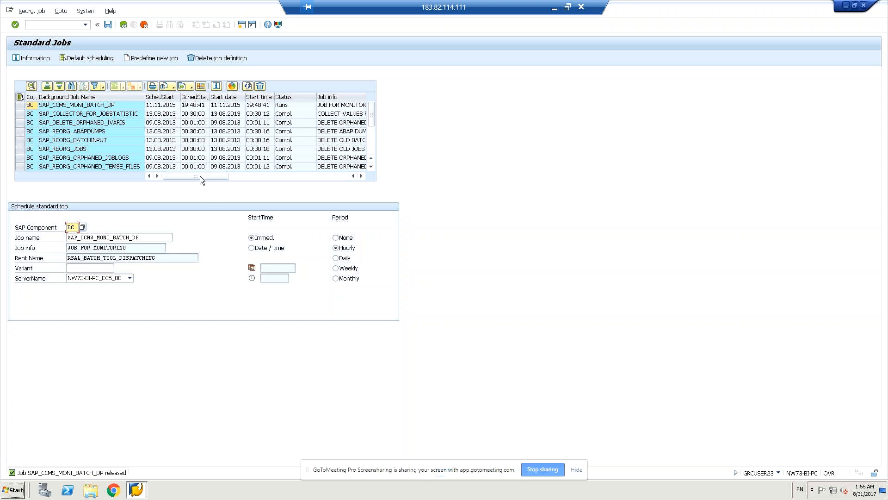
pyautogui.moveTo(200, 175); pyautogui.dragTo(305, 174)
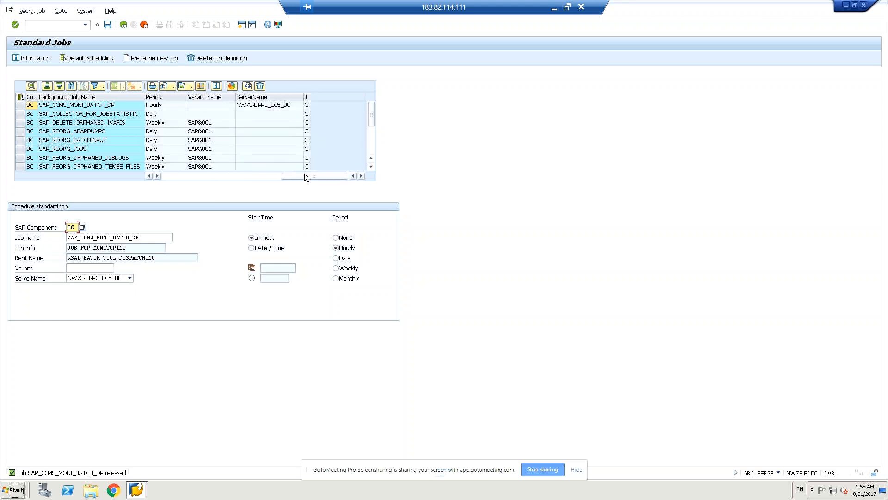
pyautogui.click(149, 176)
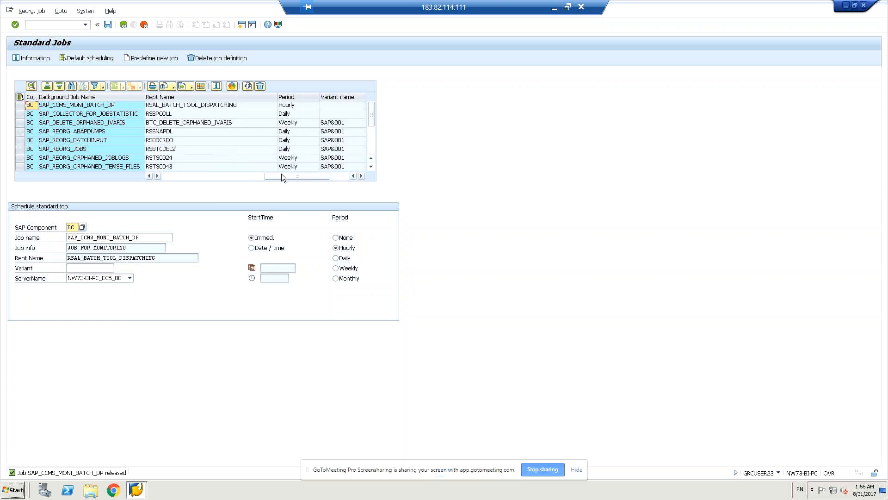
pyautogui.click(358, 176)
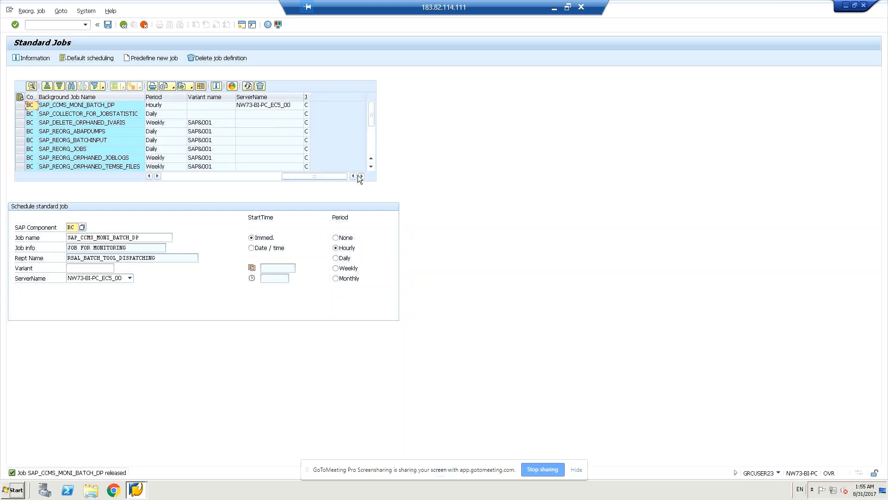
pyautogui.click(149, 176)
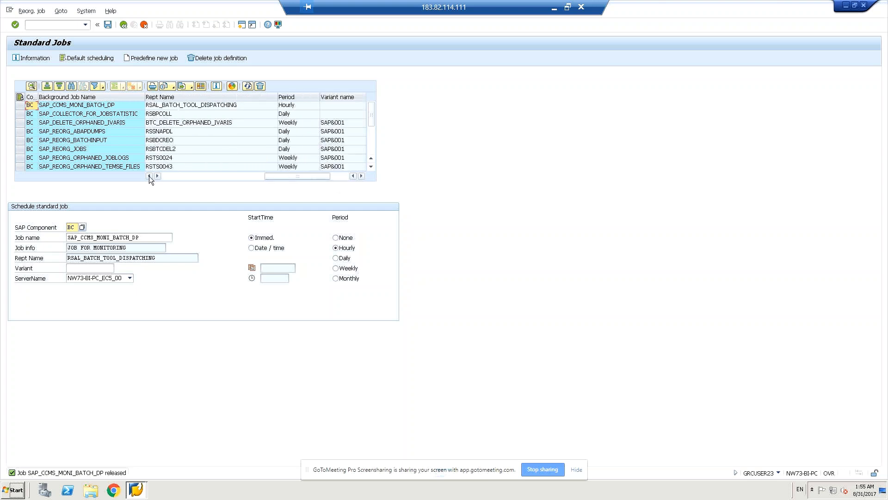
pyautogui.click(149, 176)
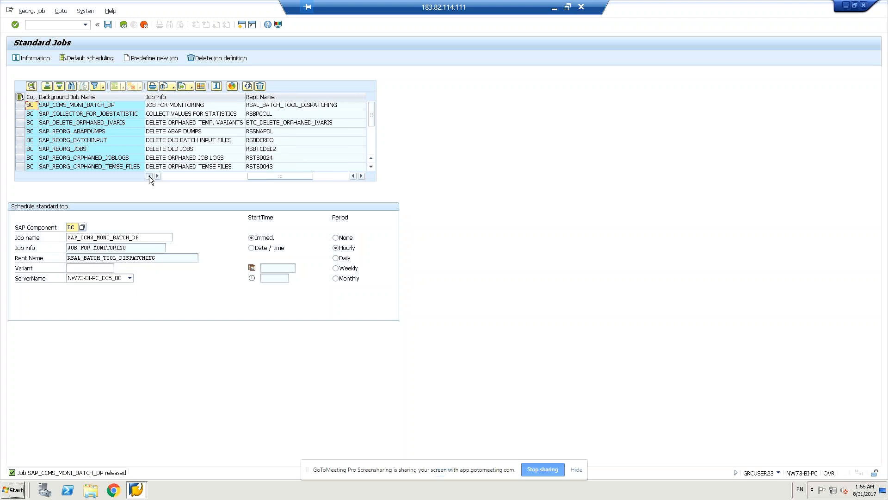
pyautogui.click(149, 176)
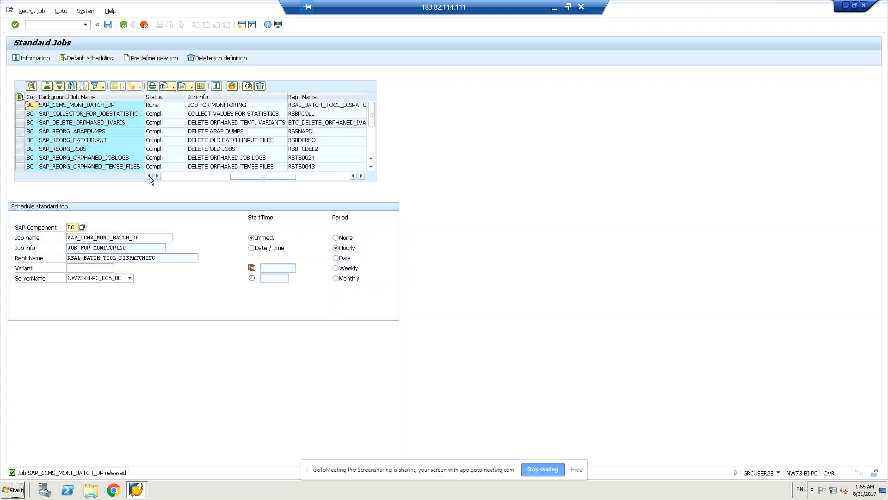
pyautogui.click(149, 176)
pyautogui.click(149, 175)
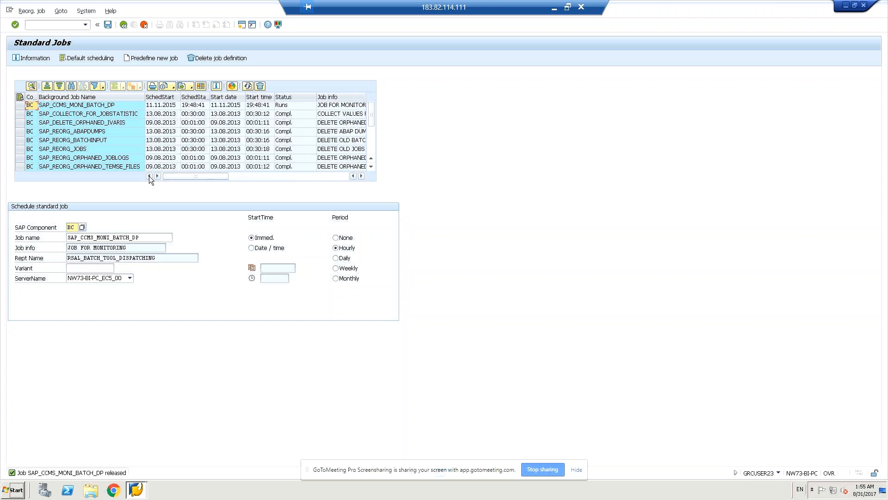
pyautogui.click(361, 176)
pyautogui.click(360, 177)
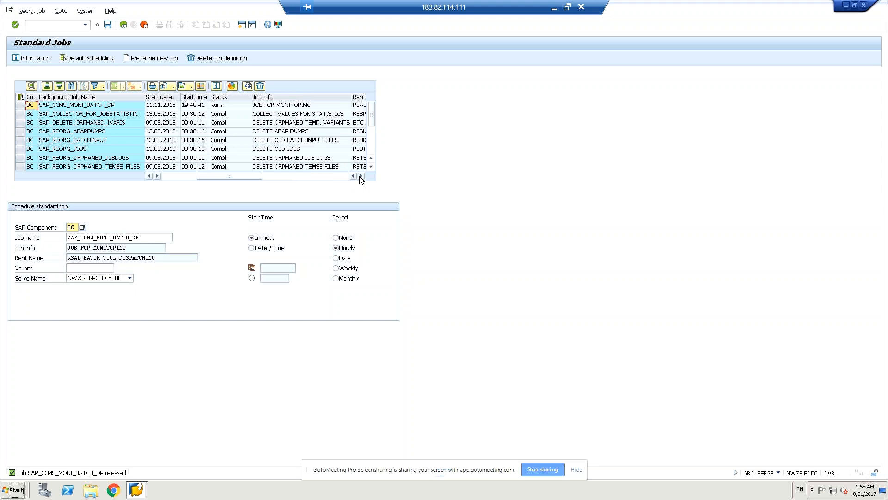
pyautogui.click(362, 176)
pyautogui.click(361, 176)
pyautogui.click(361, 176)
pyautogui.click(361, 176)
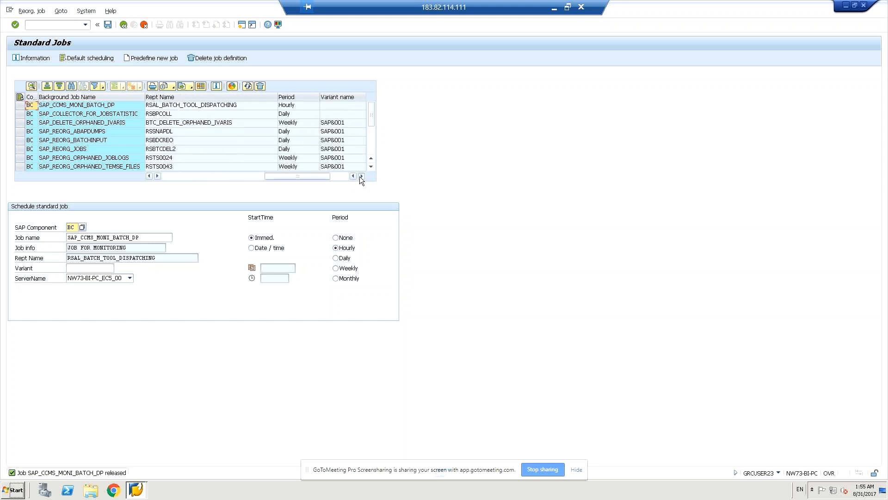
pyautogui.click(362, 176)
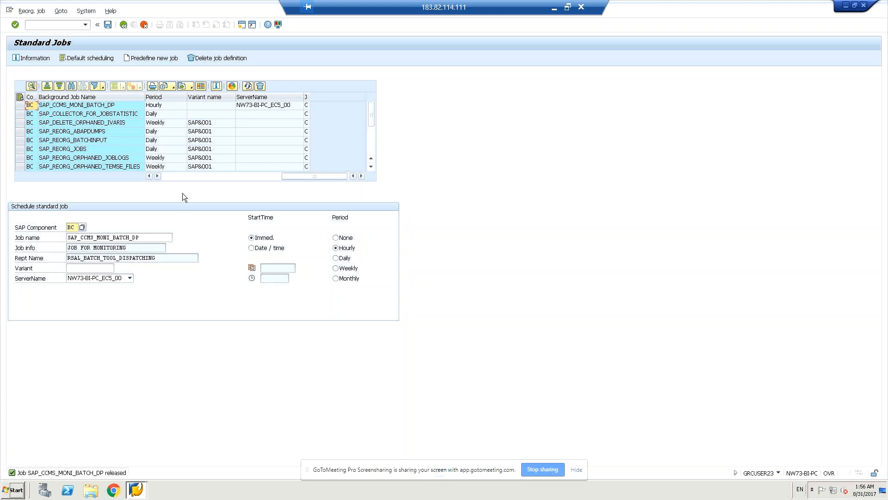
pyautogui.click(177, 176)
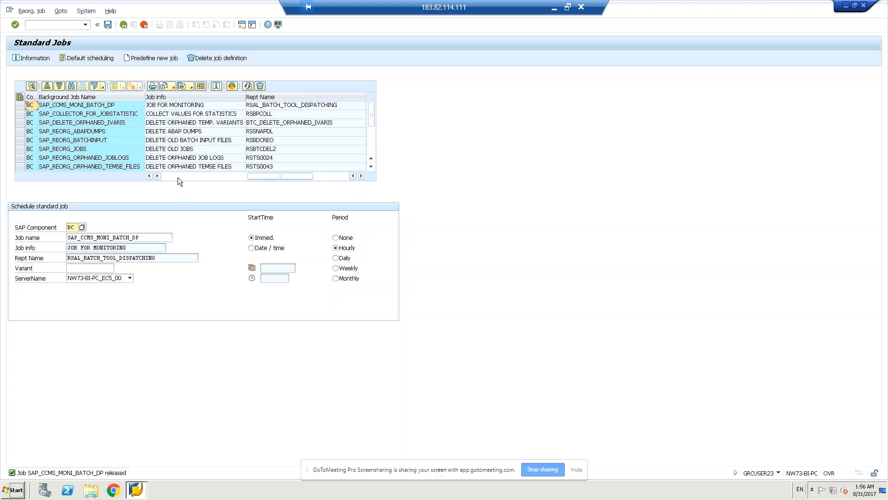
pyautogui.click(177, 176)
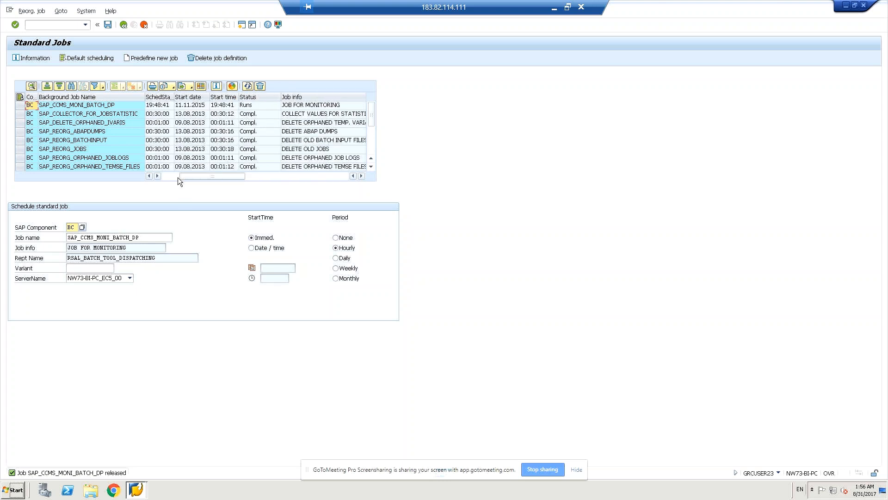
pyautogui.click(172, 176)
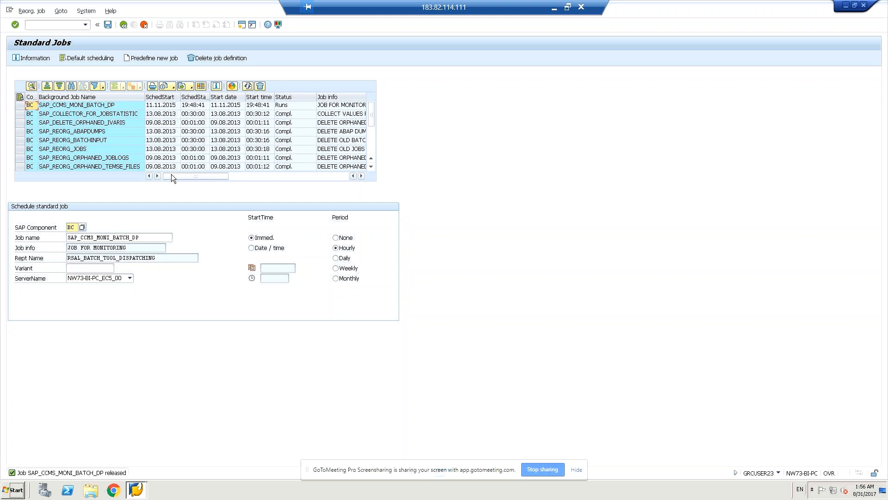